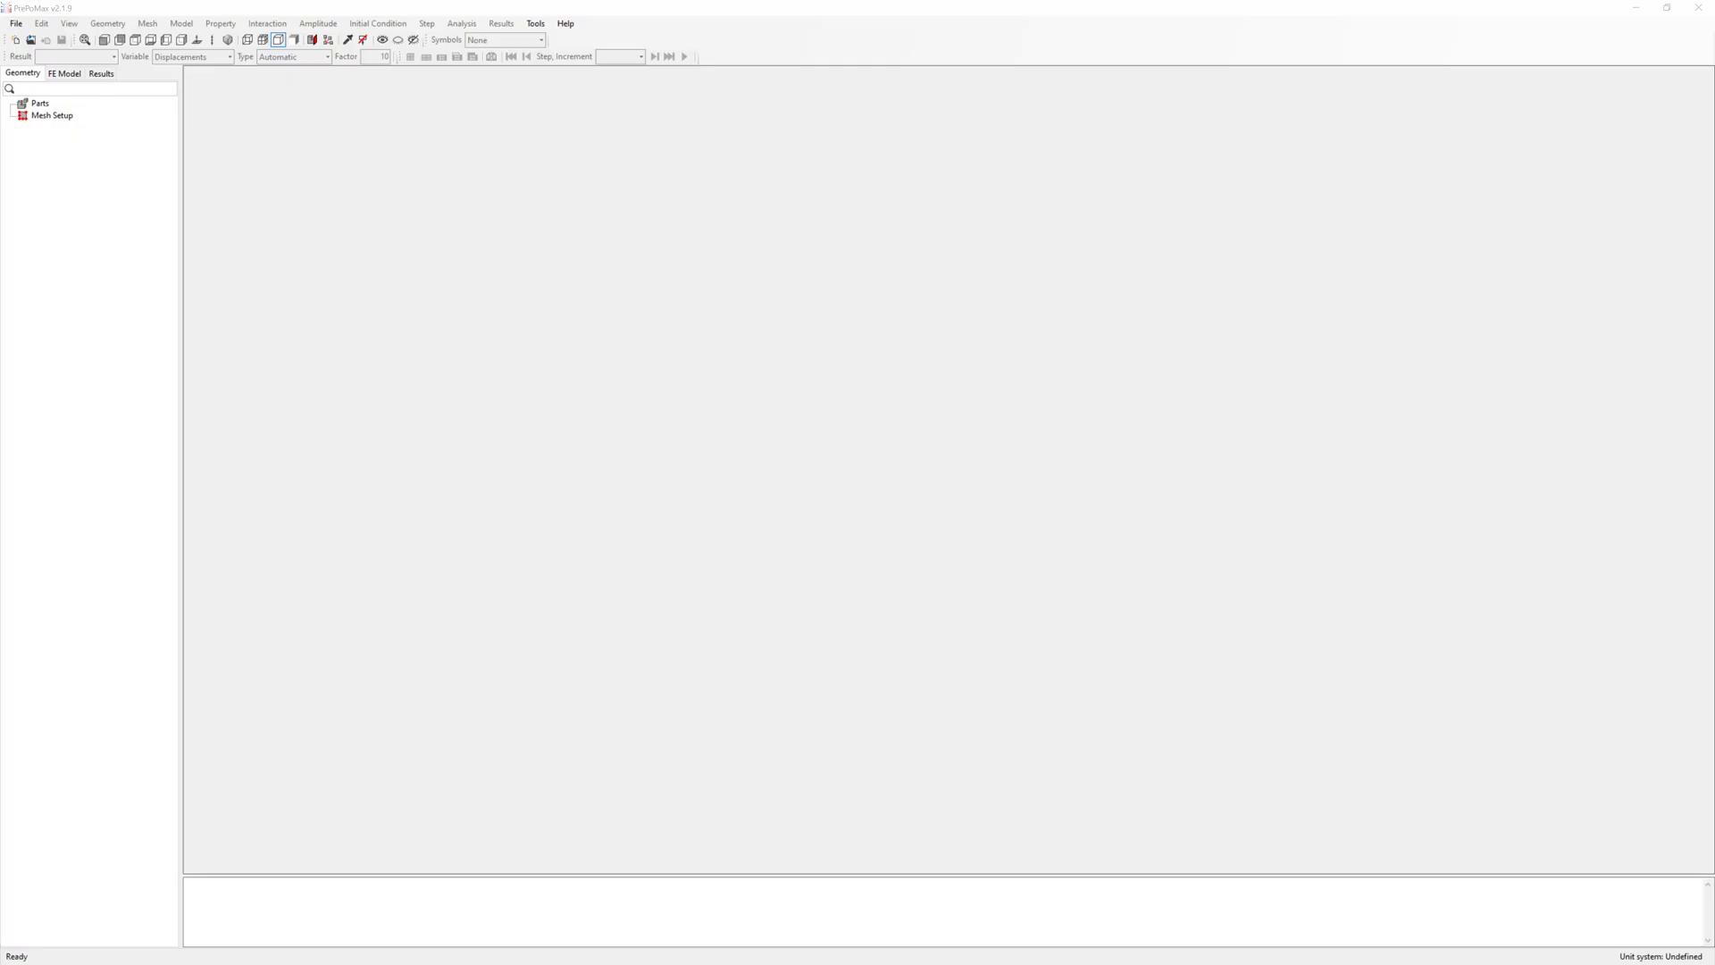
# - Create a new 3D model using the mm, ton, s, °C unit system
pyautogui.click(16, 40)
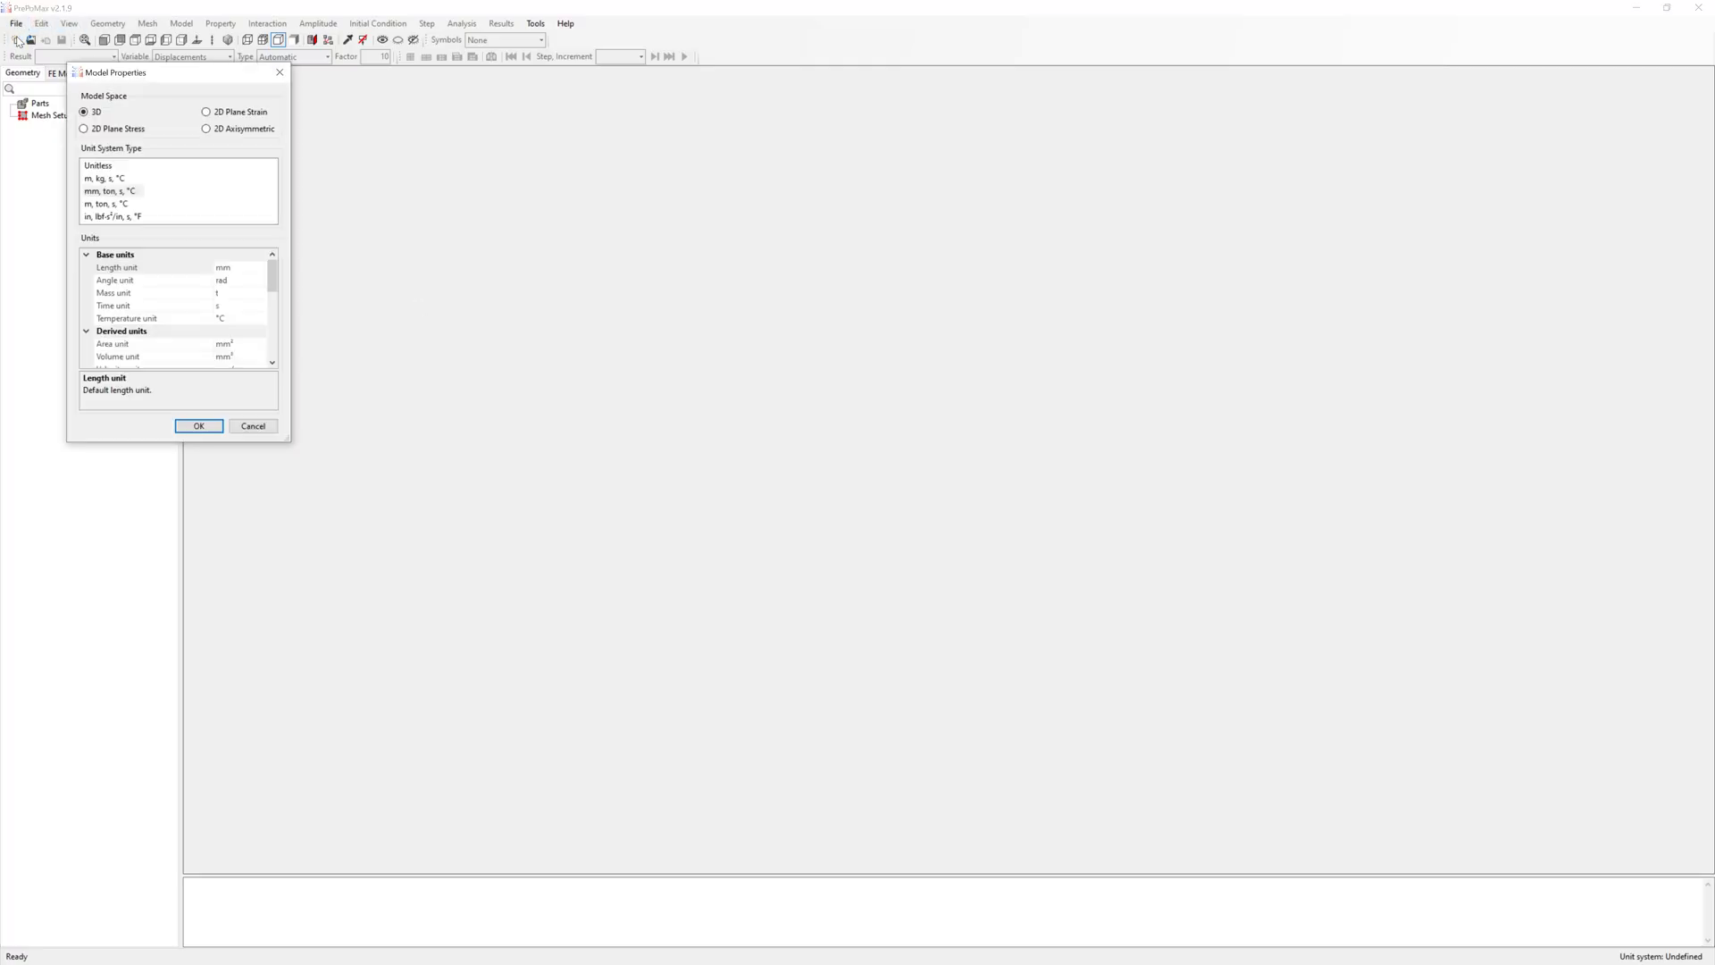
pyautogui.click(131, 192)
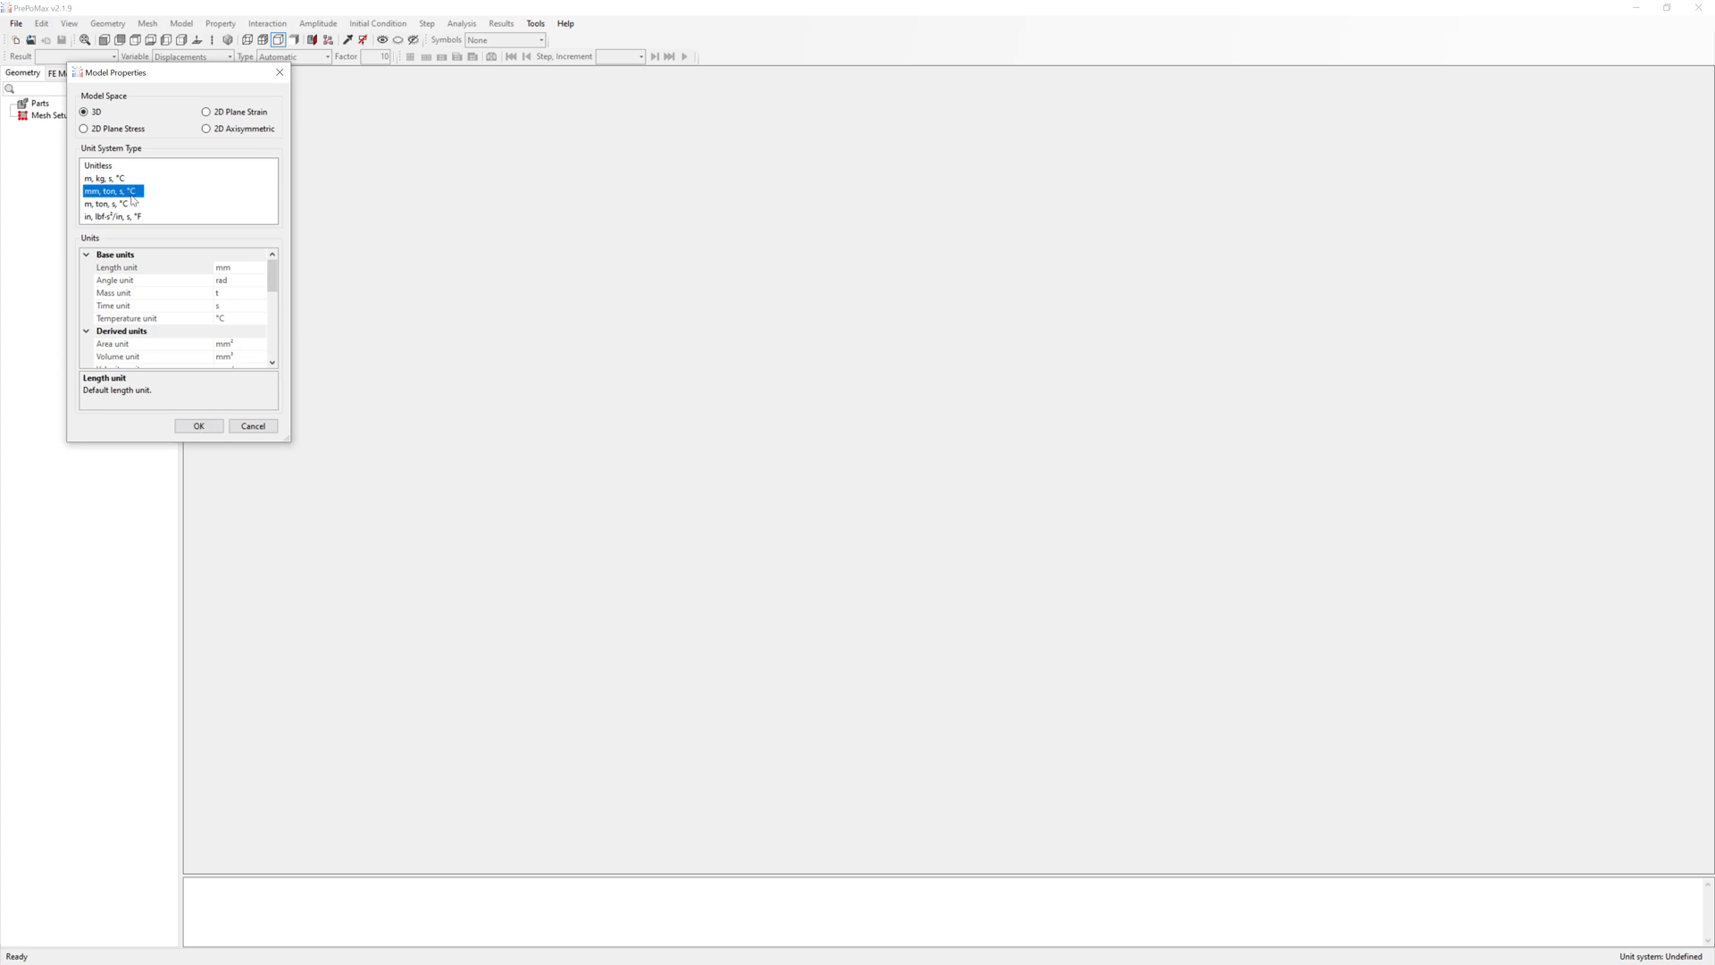
pyautogui.click(210, 429)
# - Import the geometry file from the TEMP folder inside the baer-engineering folder
pyautogui.click(16, 26)
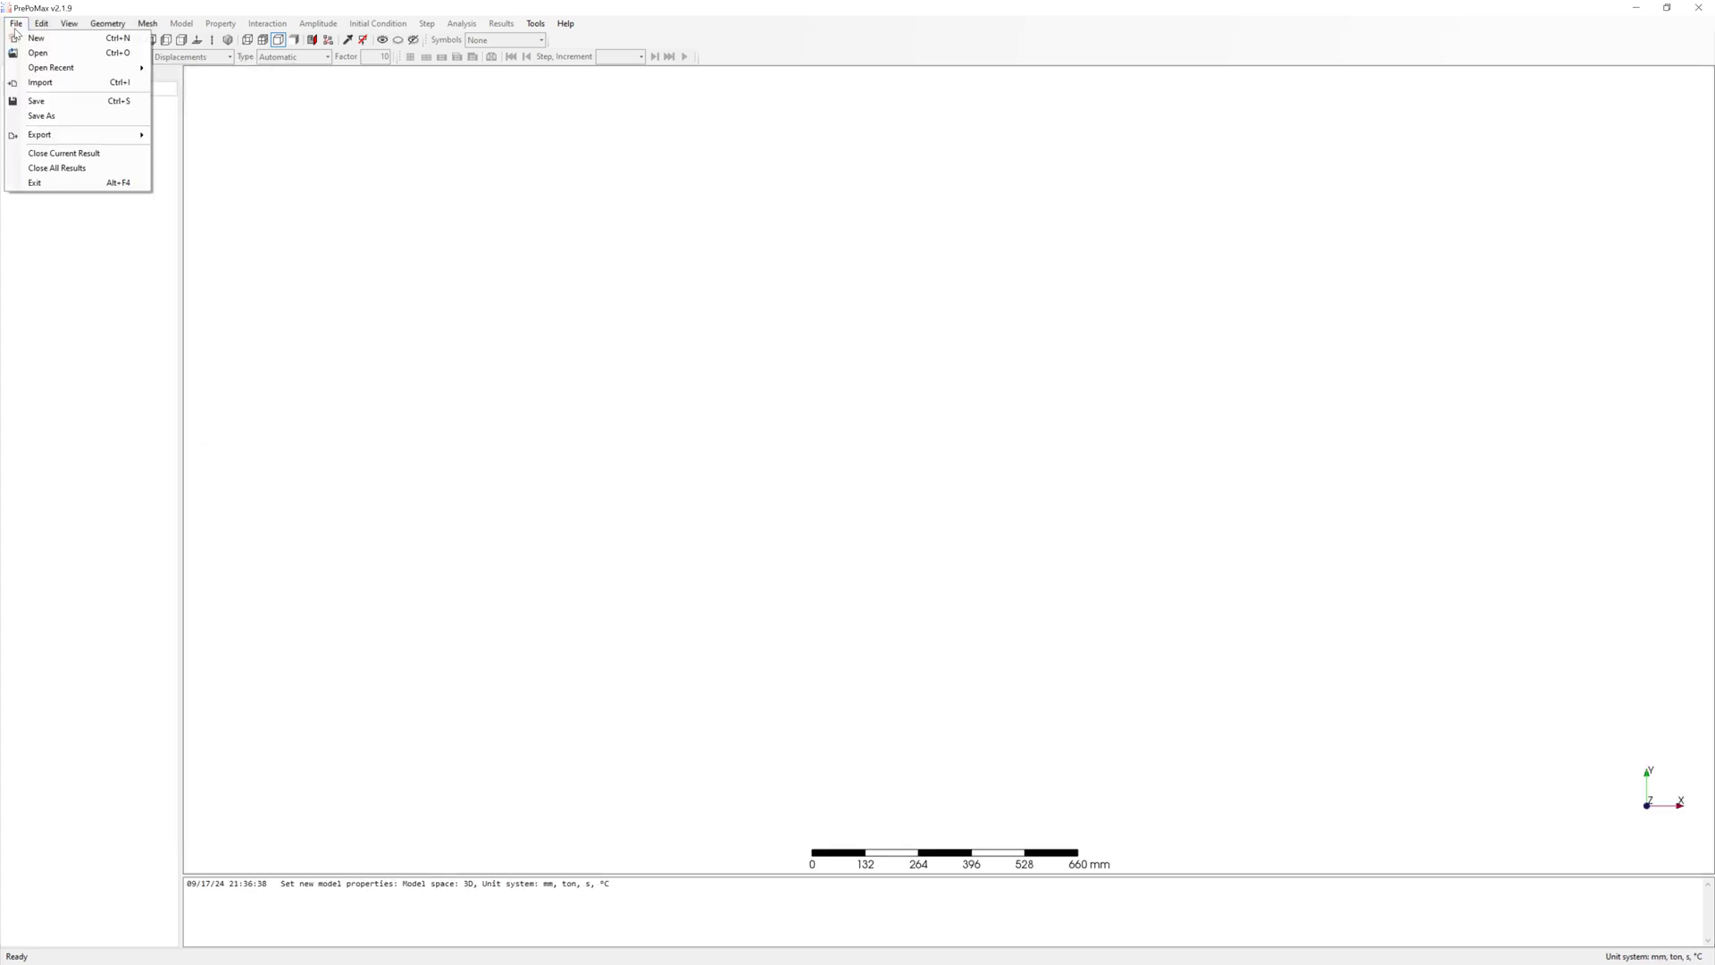
pyautogui.click(78, 90)
pyautogui.click(660, 475)
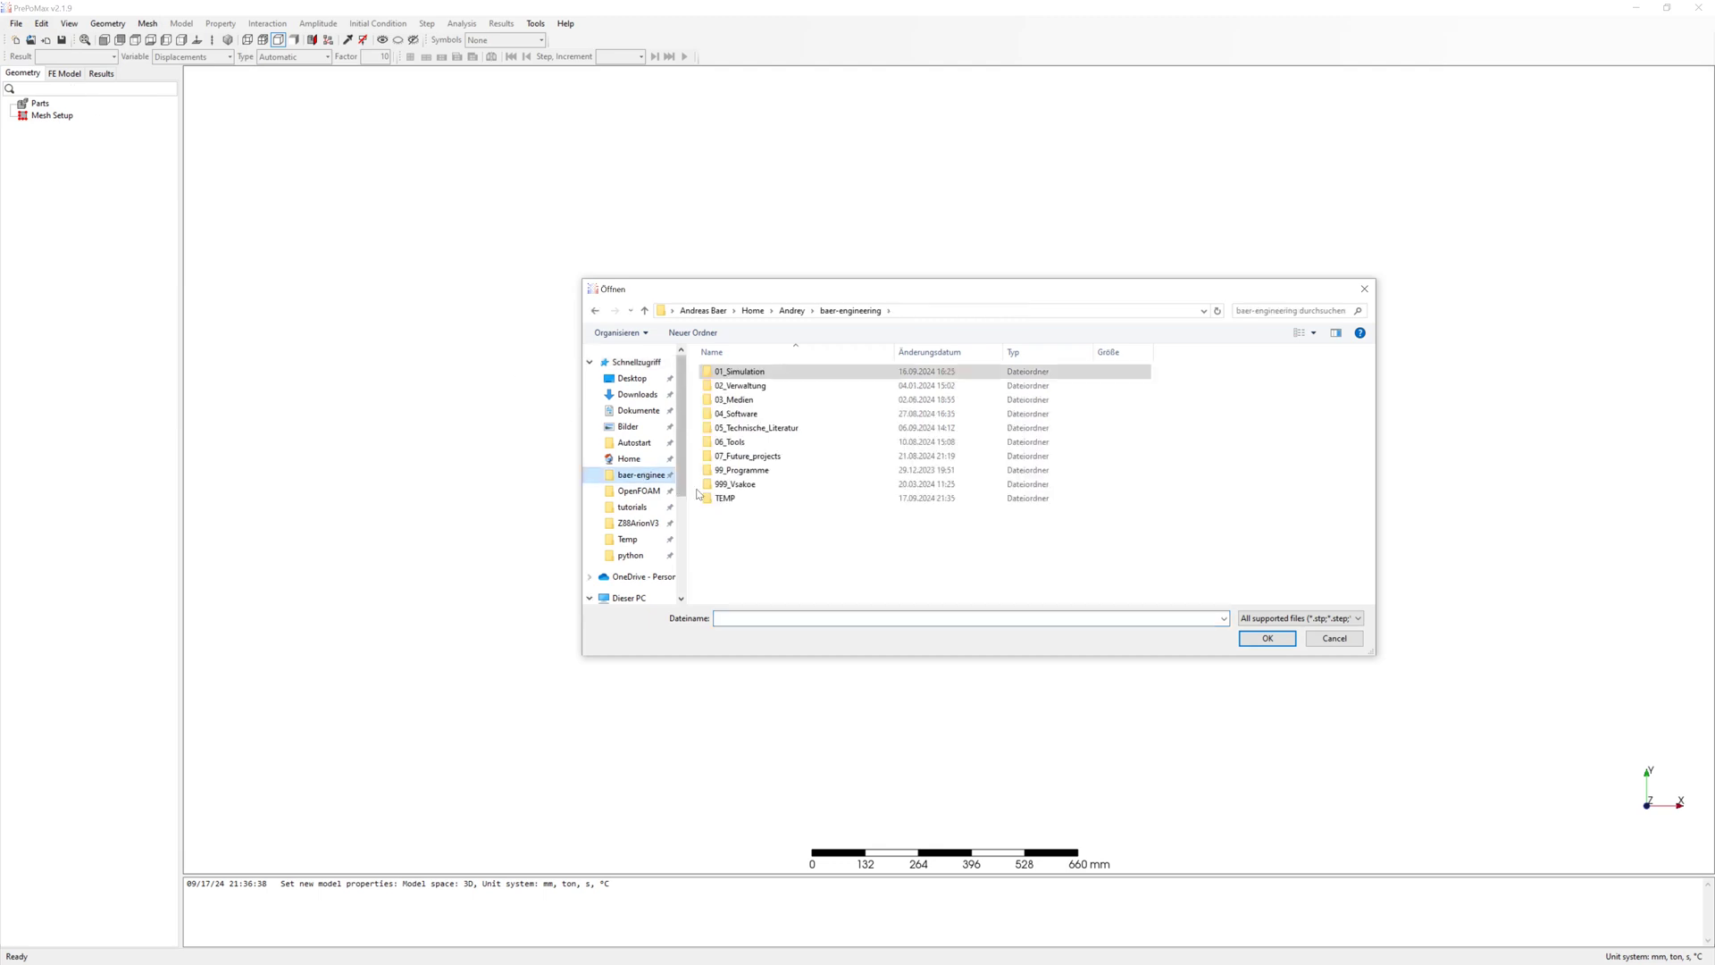
pyautogui.doubleClick(738, 500)
pyautogui.click(750, 386)
pyautogui.click(1267, 638)
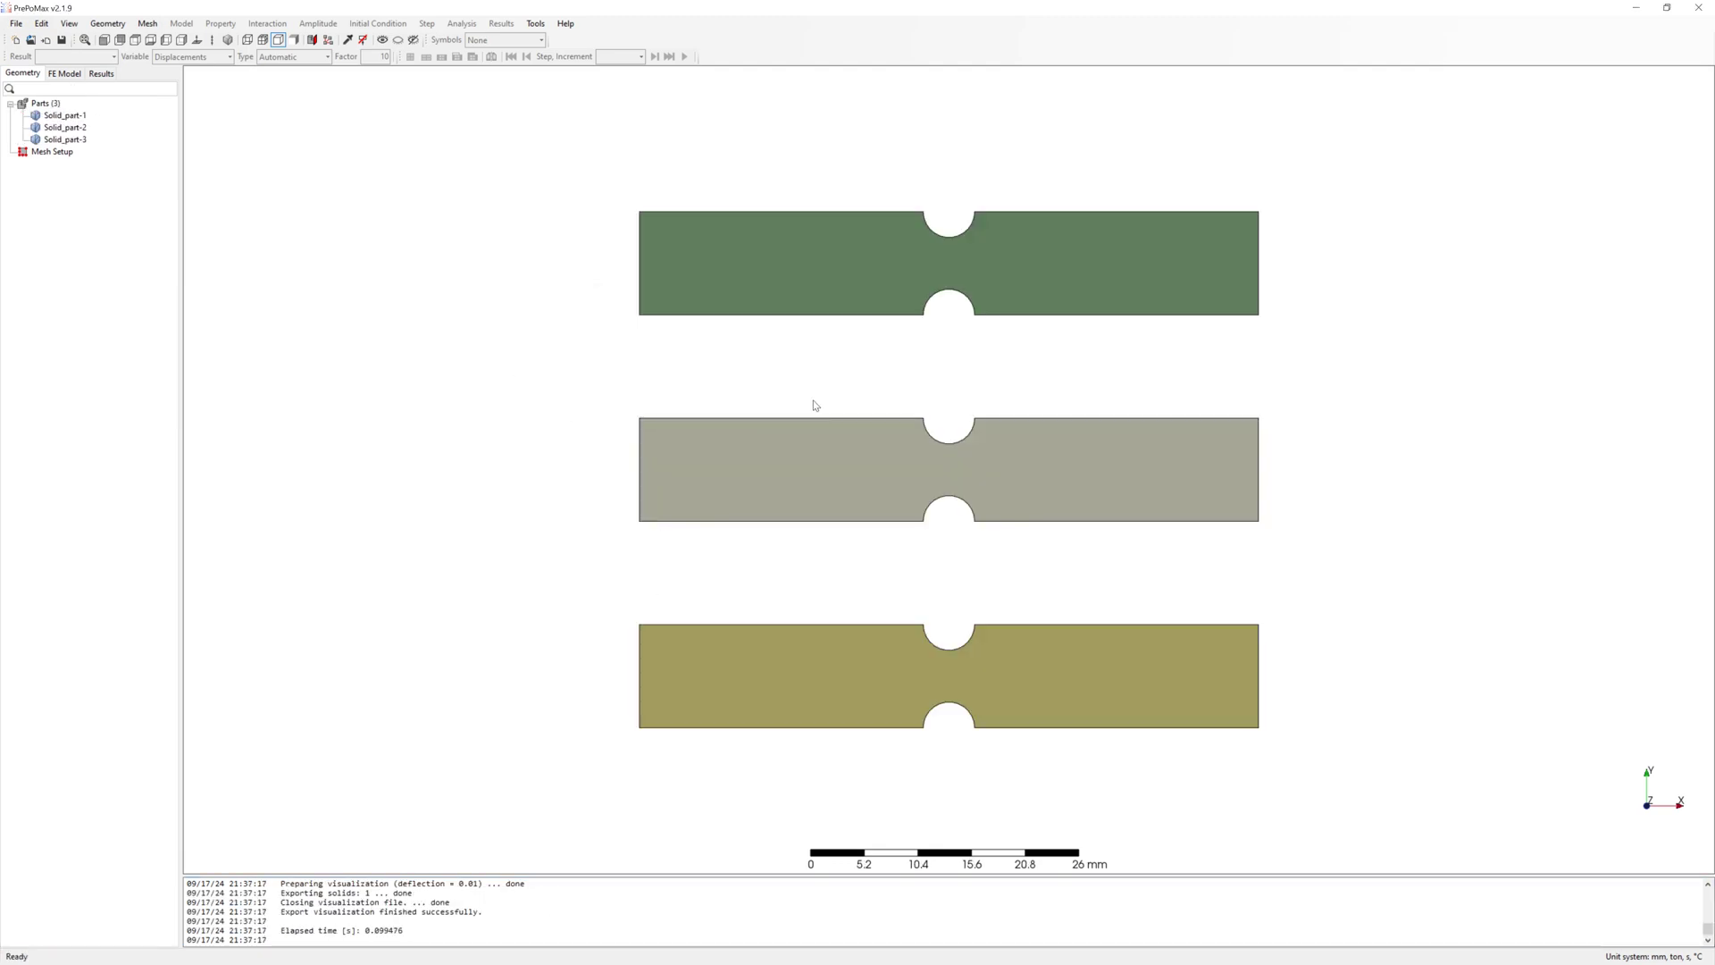
# - Start a Meshing Parameters setup item and assign all three notched plates to it
pyautogui.moveTo(852, 452); pyautogui.dragTo(893, 504)
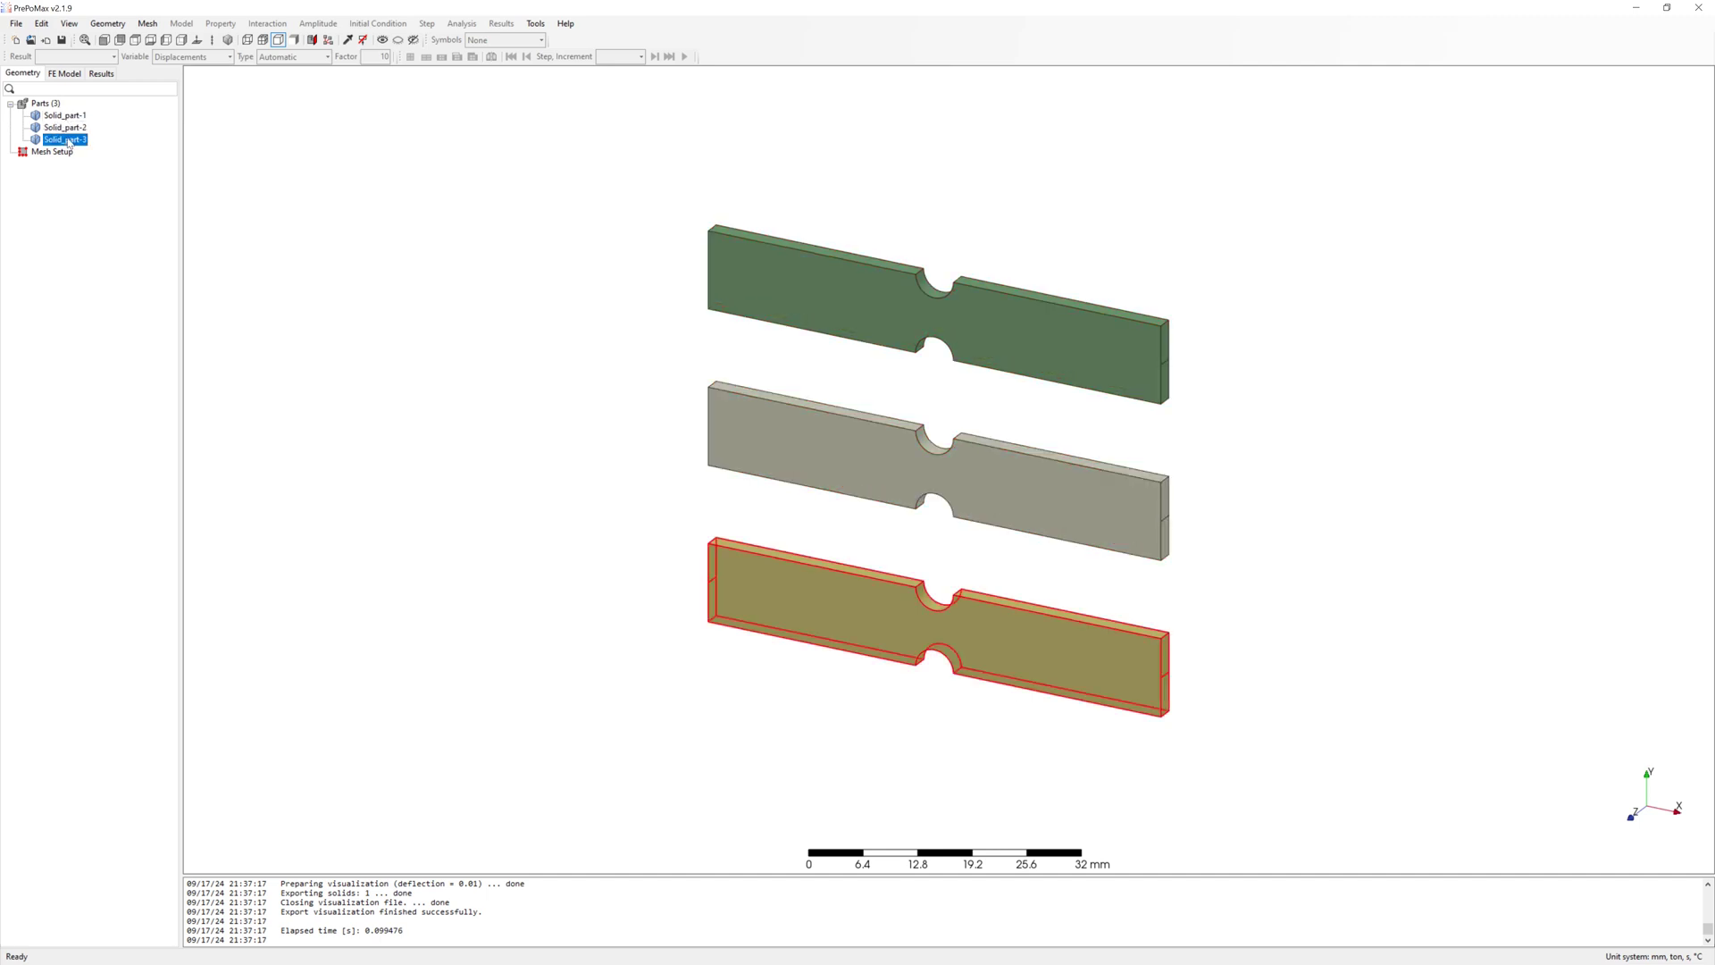
pyautogui.click(148, 23)
pyautogui.moveTo(196, 39)
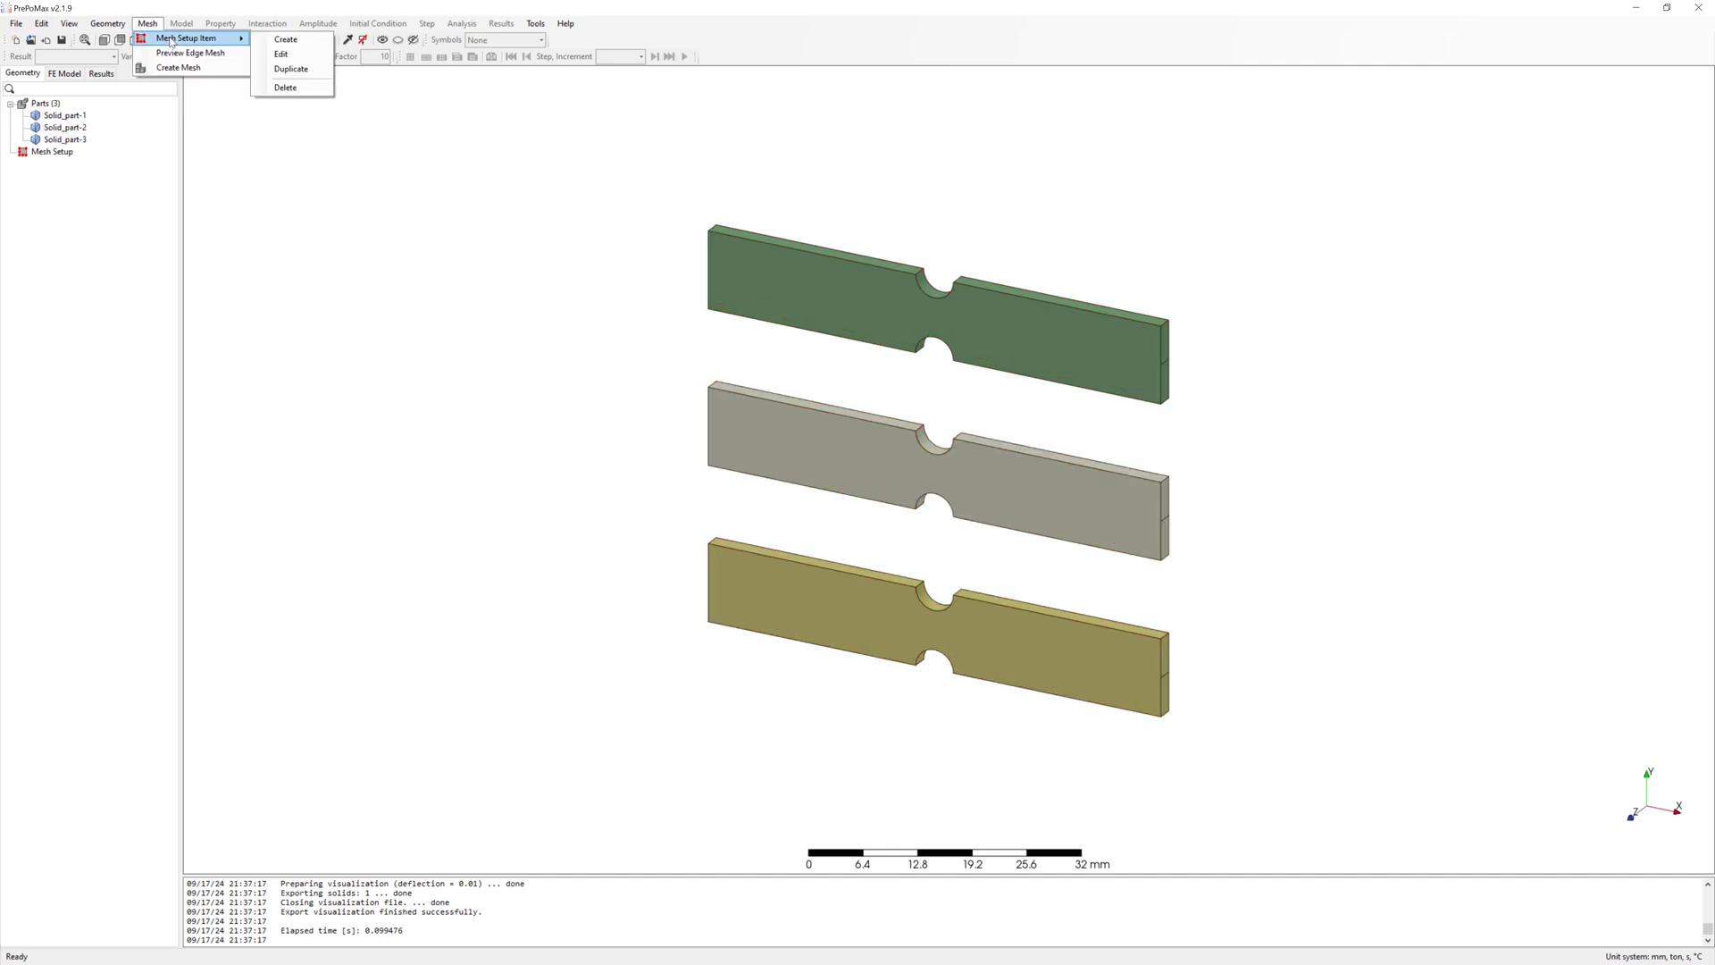
pyautogui.click(286, 41)
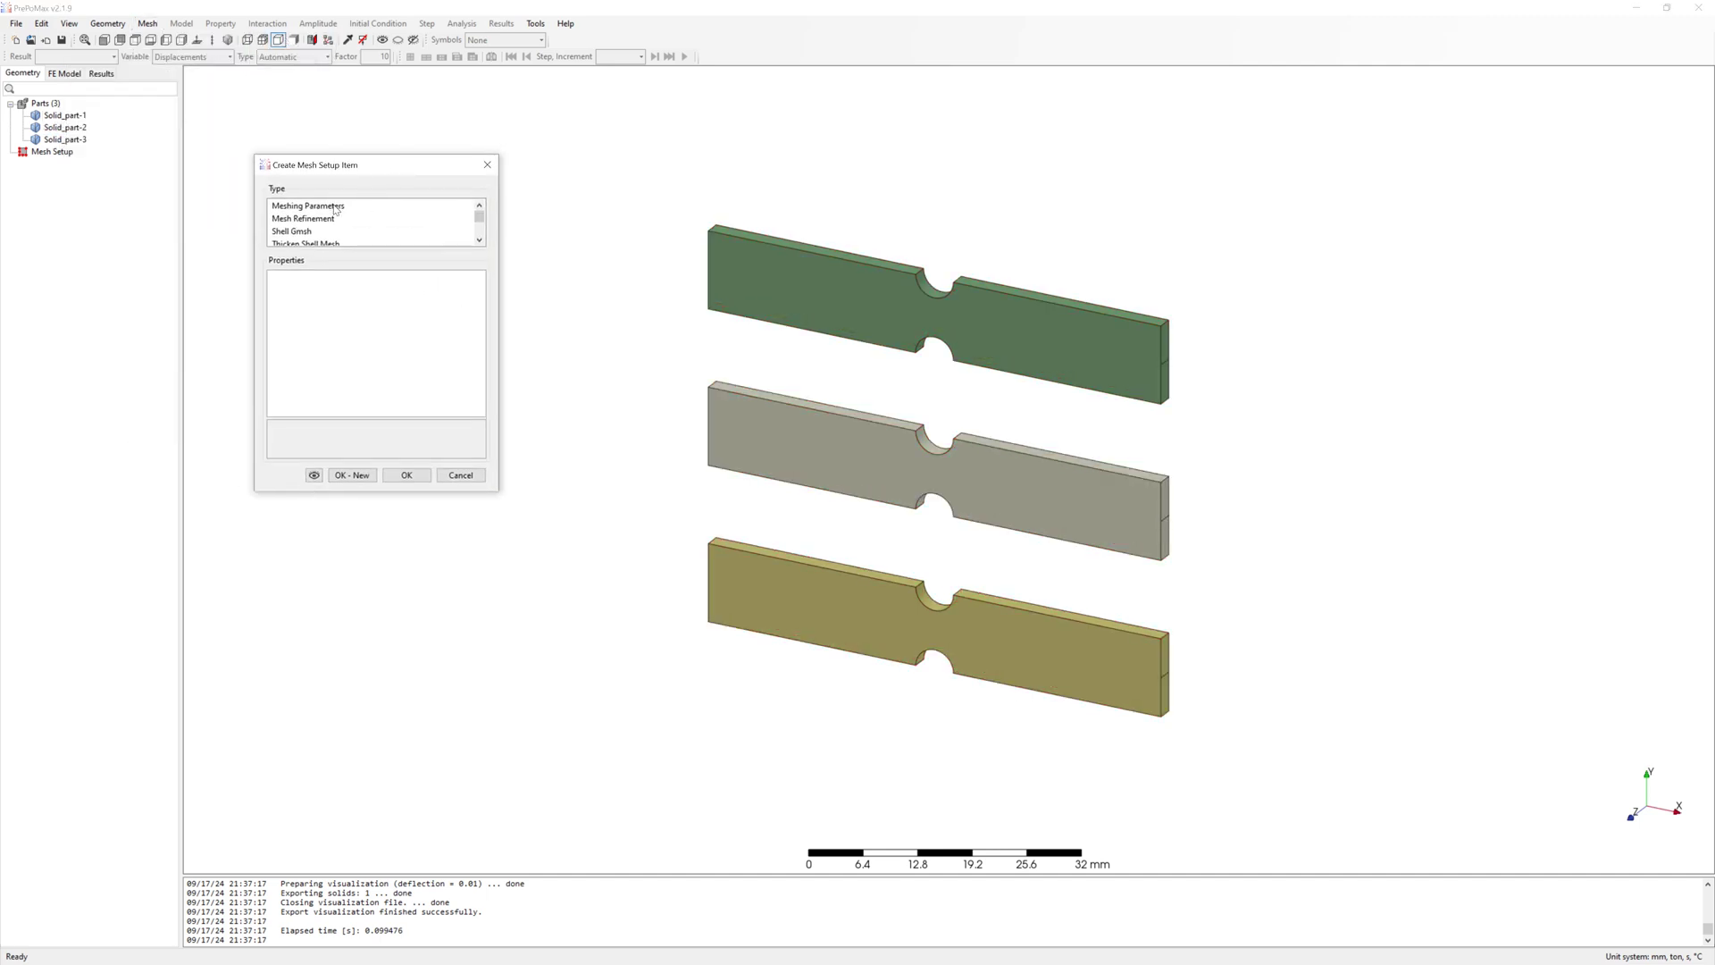
pyautogui.click(527, 219)
pyautogui.click(796, 278)
pyautogui.keyDown('shift'); pyautogui.click(812, 432); pyautogui.keyUp('shift')
pyautogui.keyDown('shift'); pyautogui.click(812, 593); pyautogui.keyUp('shift')
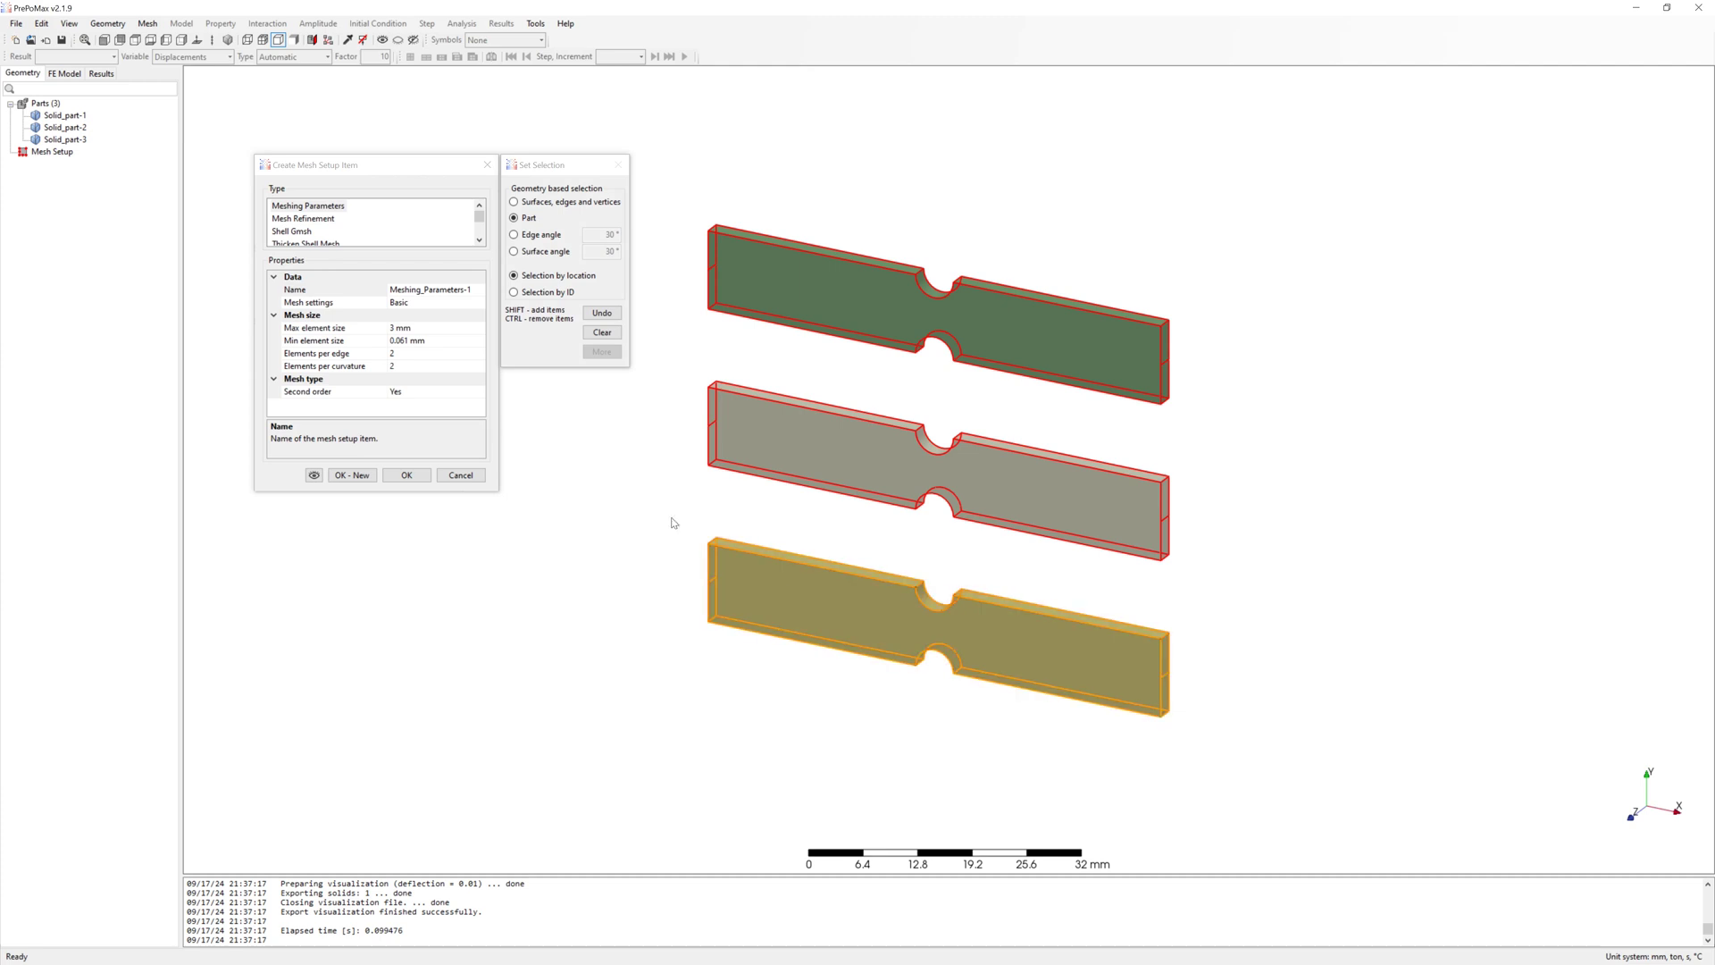
# - Set the maximum and minimum element sizes to 1 mm, choose the second-order setting, and create the meshing parameters item
pyautogui.click(394, 328)
pyautogui.click(401, 341)
pyautogui.write('1')
pyautogui.click(412, 357)
pyautogui.click(424, 392)
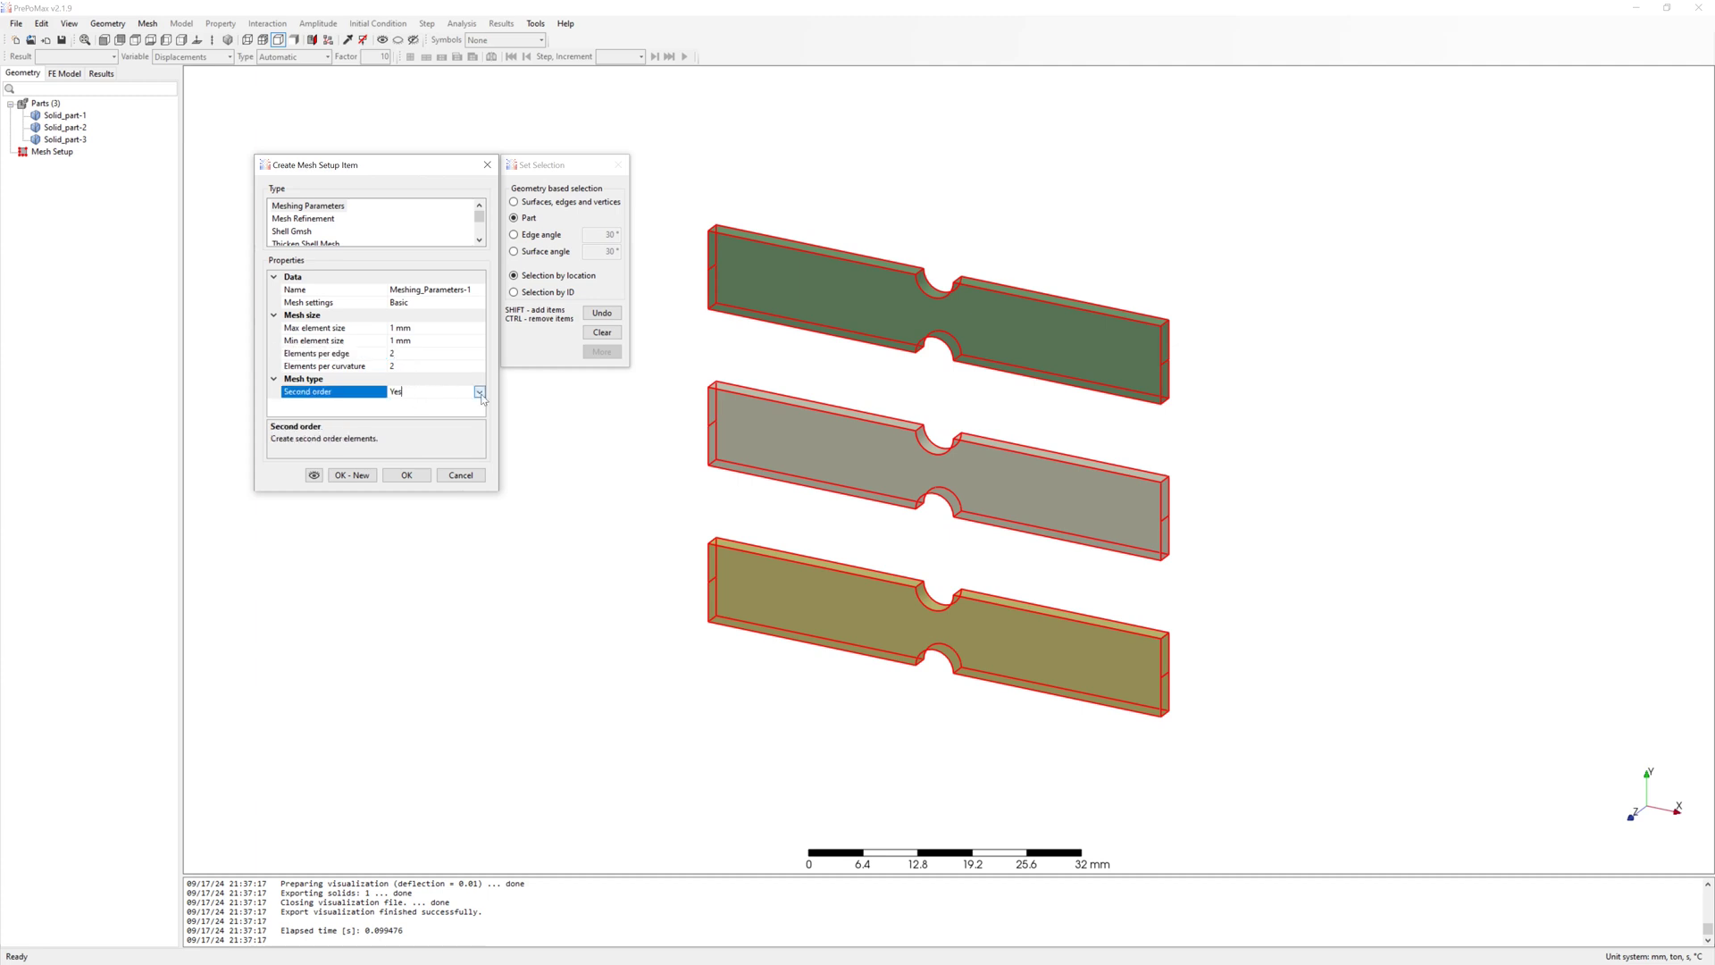
pyautogui.click(480, 391)
pyautogui.click(407, 406)
pyautogui.click(406, 474)
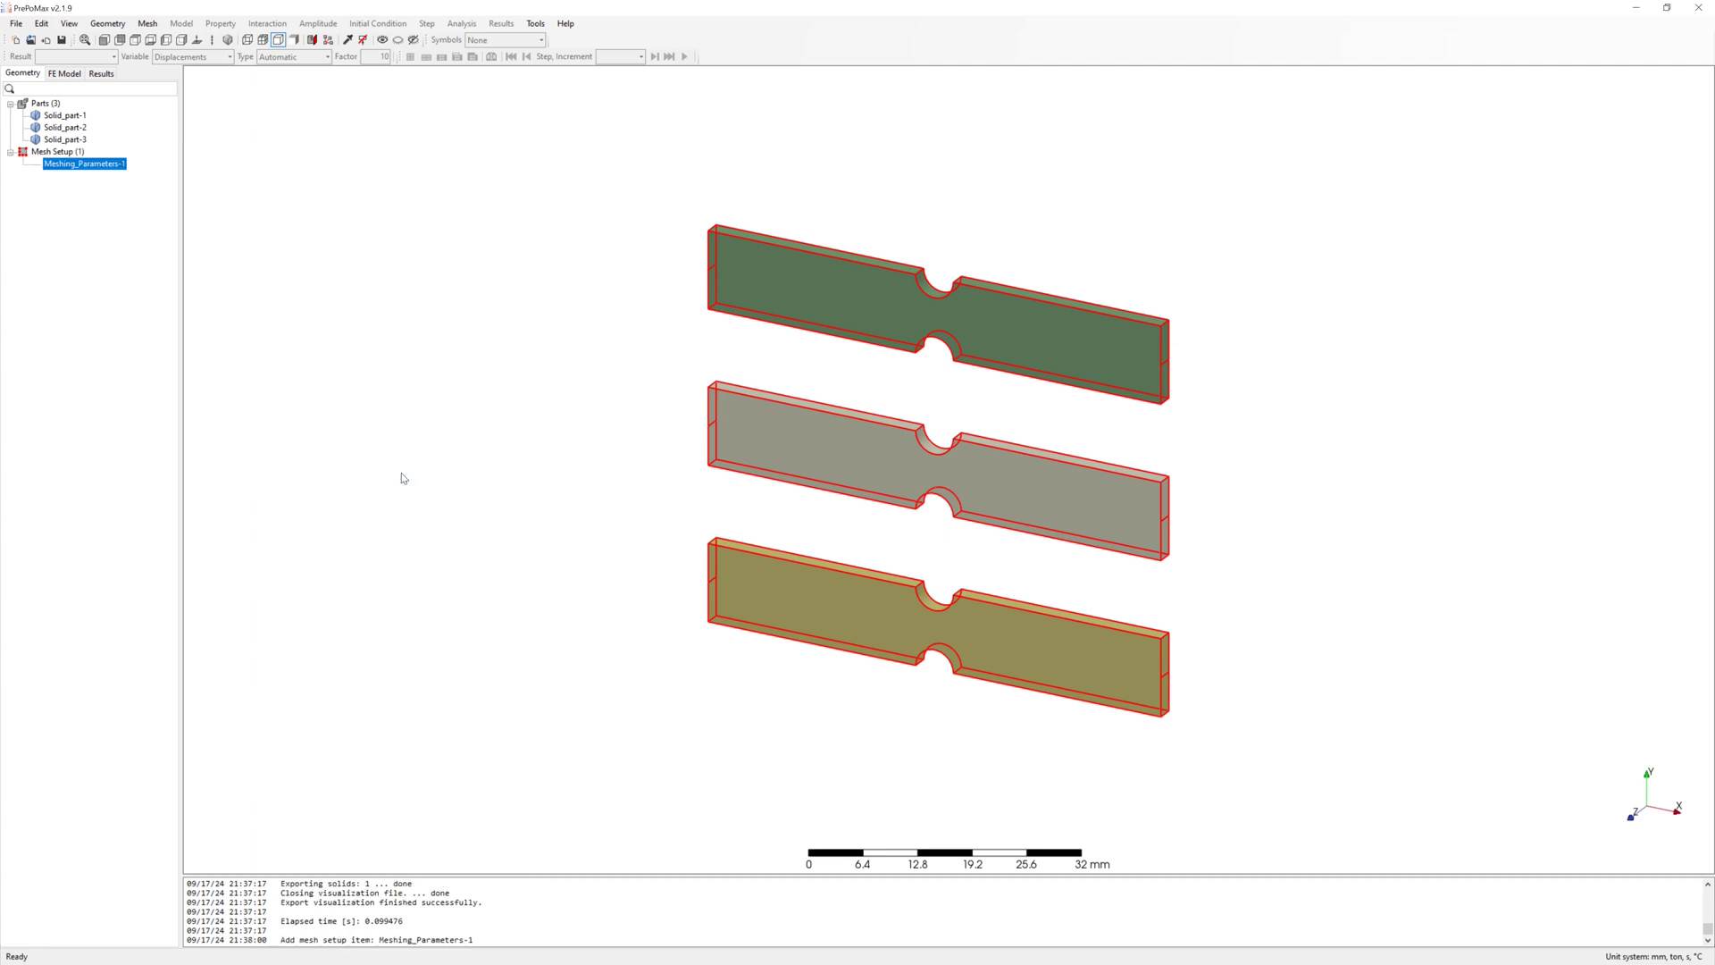
pyautogui.click(454, 389)
# - Start an Extrude Mesh setup item on the front face of the upper plate
pyautogui.click(147, 23)
pyautogui.moveTo(192, 38)
pyautogui.click(287, 39)
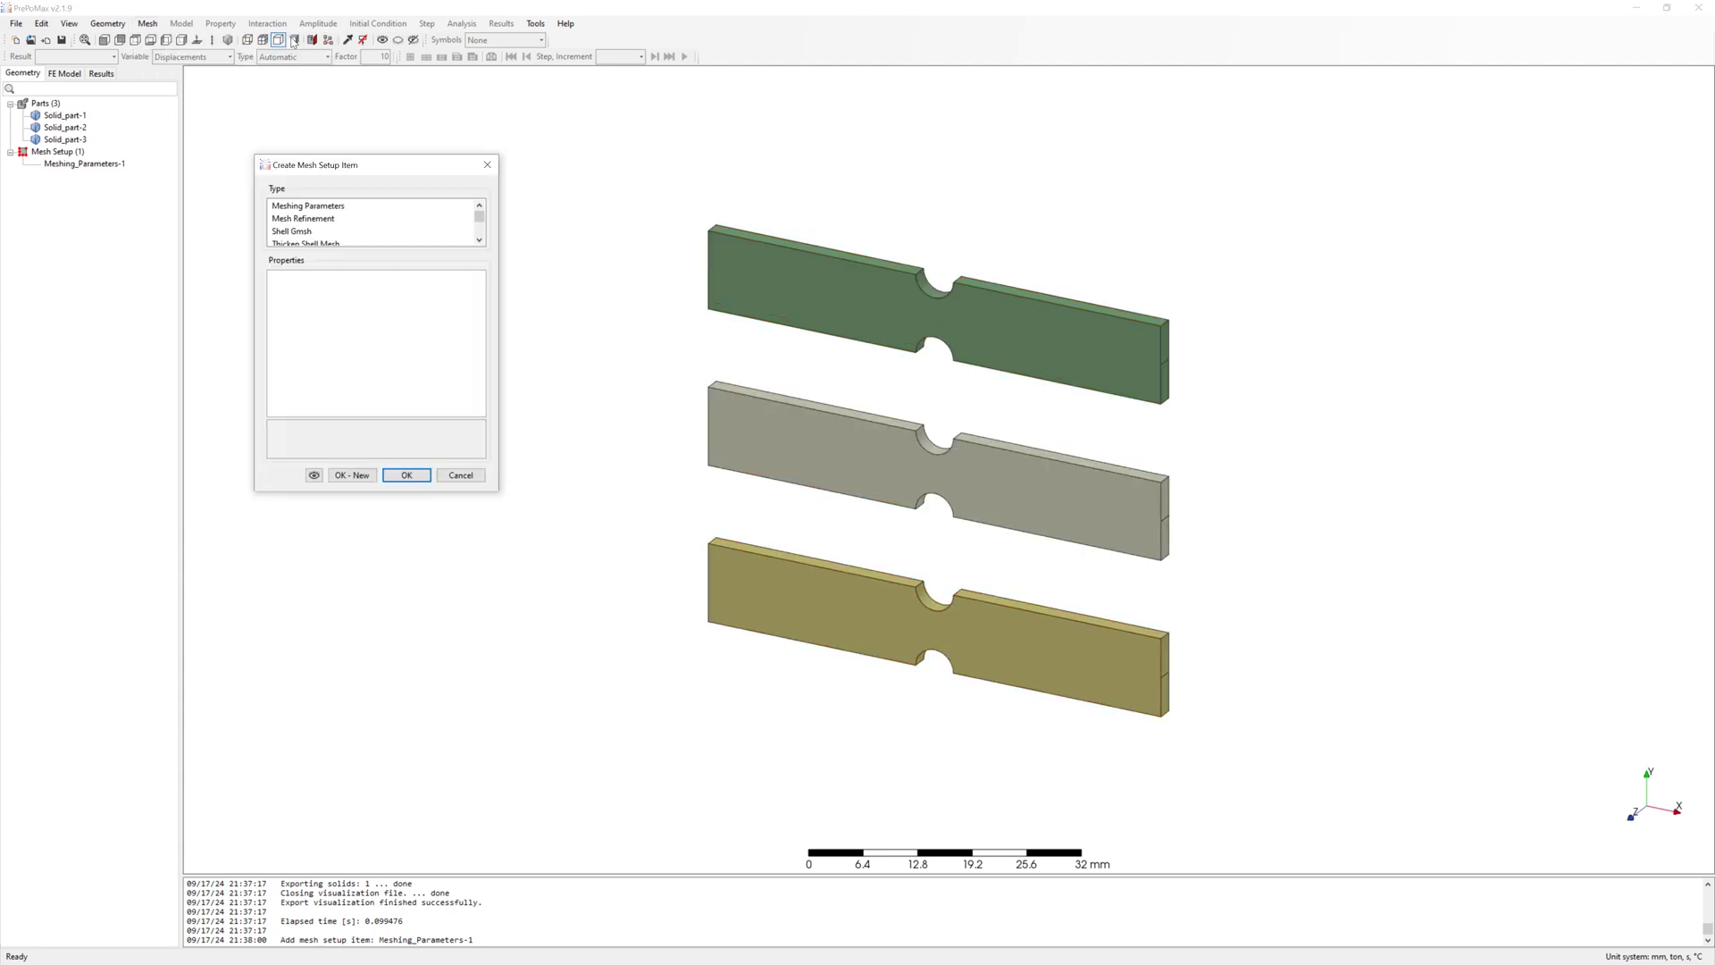
pyautogui.scroll(-3, 326, 244)
pyautogui.click(322, 232)
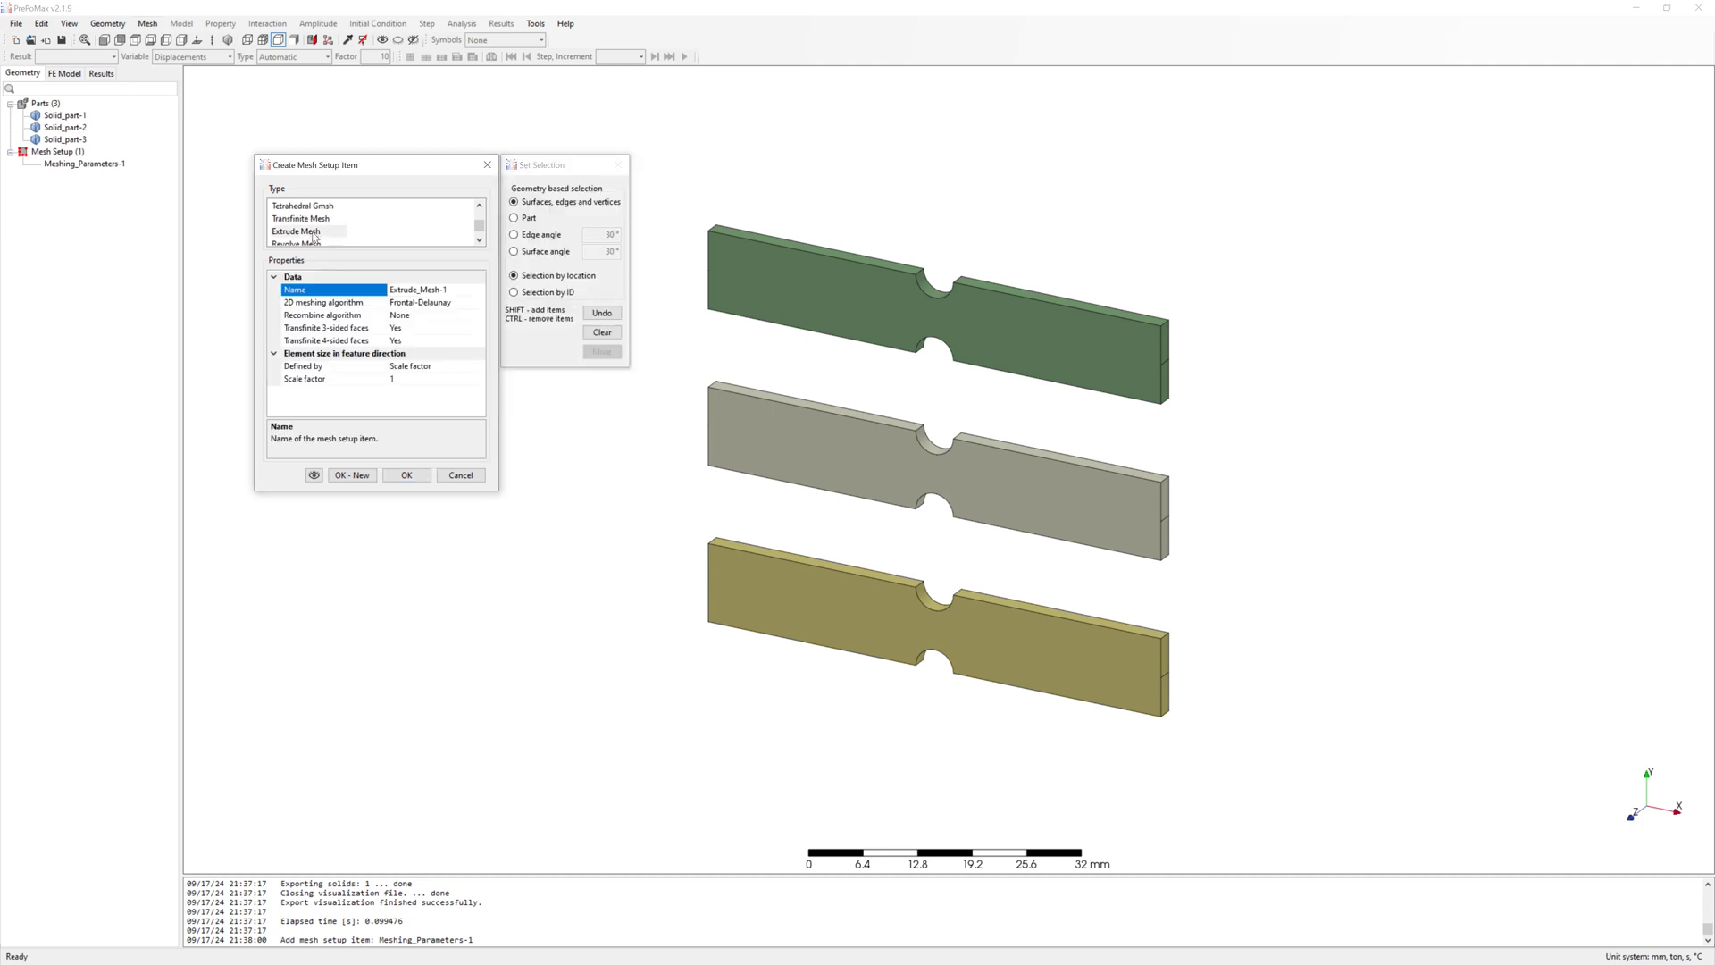
pyautogui.click(897, 301)
pyautogui.moveTo(895, 295); pyautogui.dragTo(884, 340)
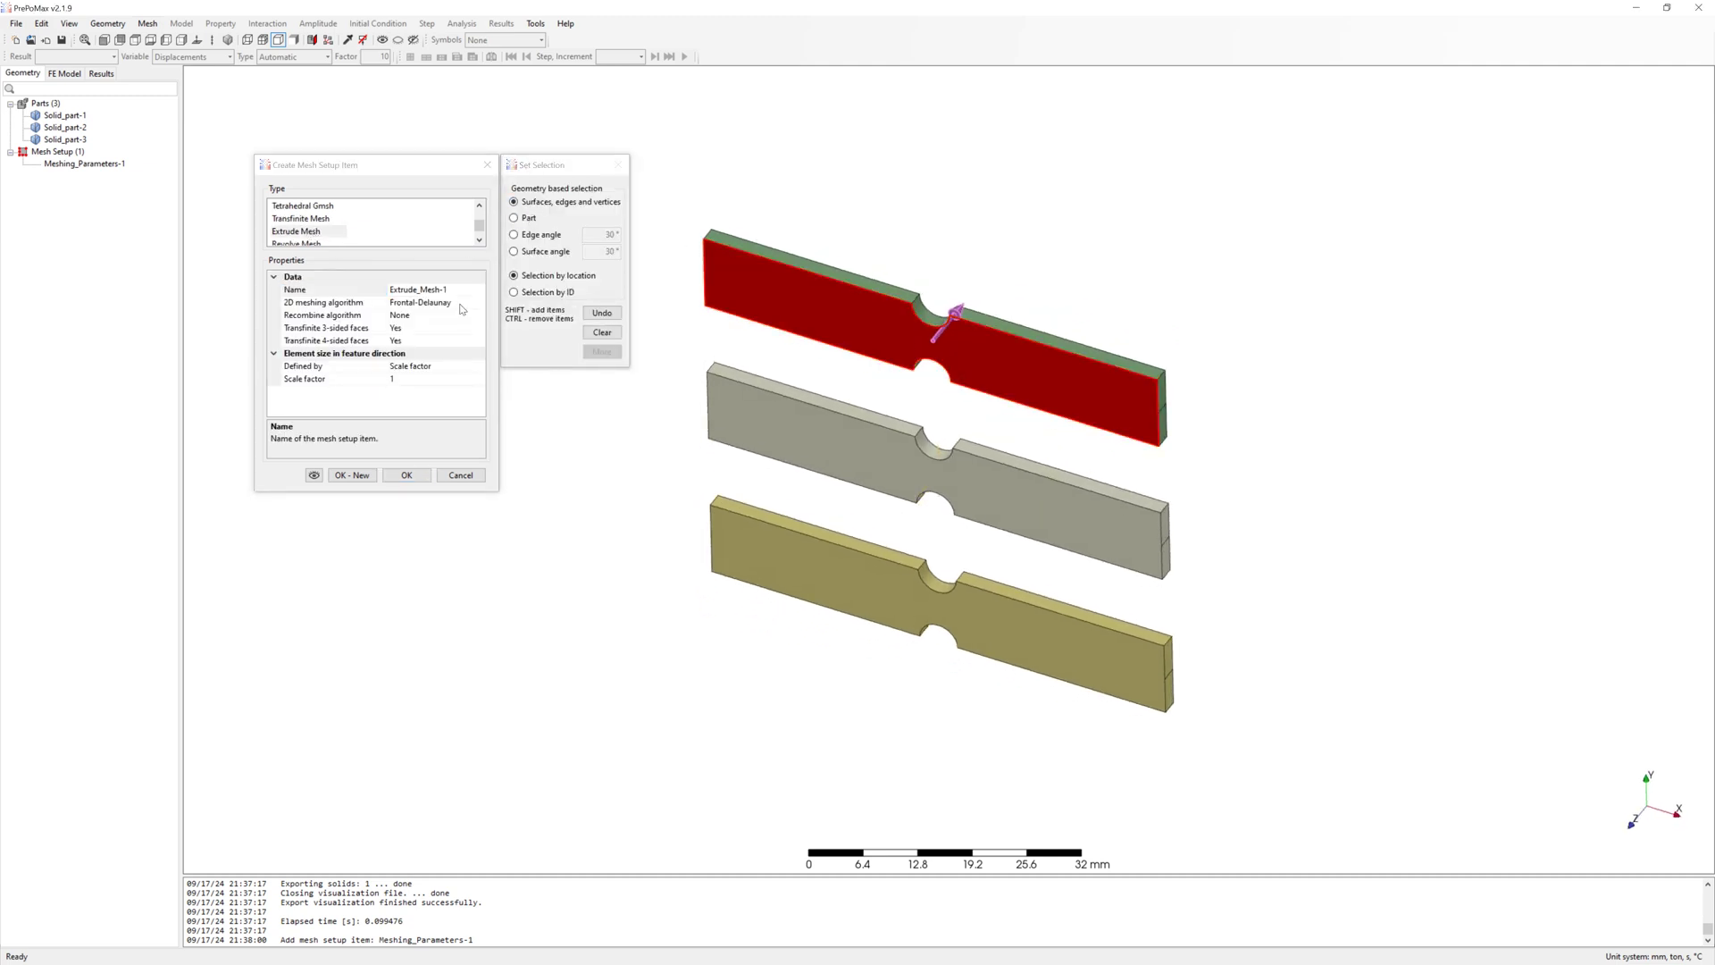
# - Set the upper plate's 2D meshing algorithm to Frontal-Delaunay for quads and its recombine algorithm to Blossom
pyautogui.click(429, 302)
pyautogui.click(451, 377)
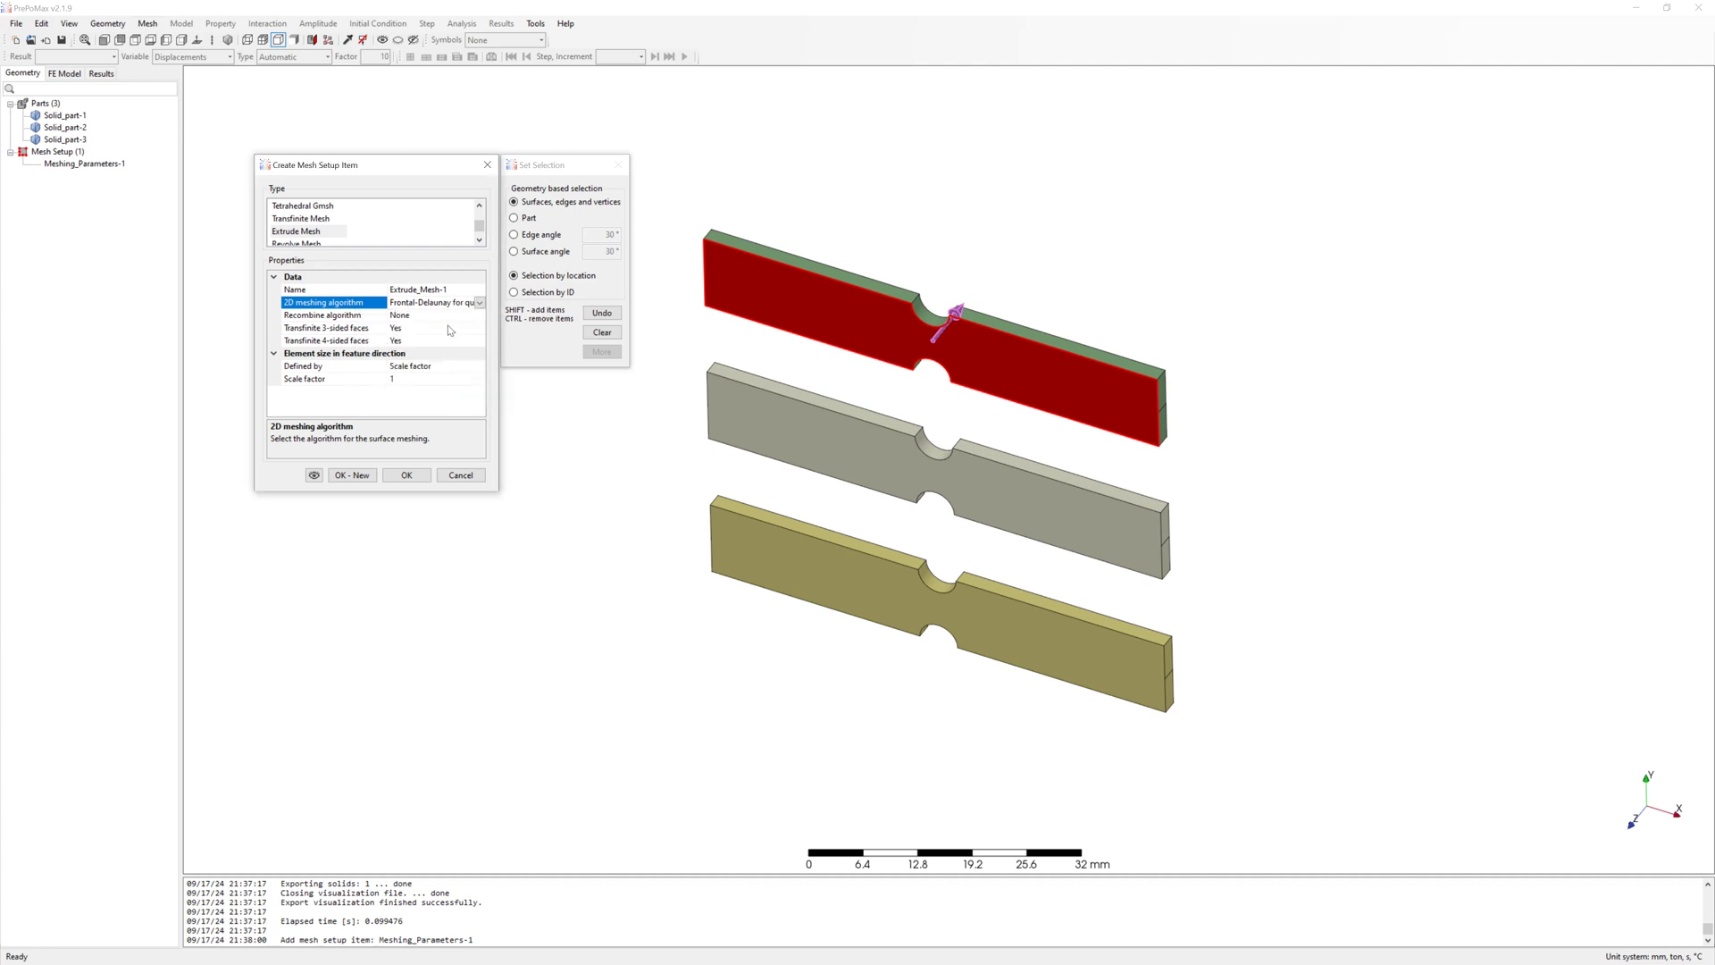
pyautogui.click(449, 315)
pyautogui.click(449, 316)
pyautogui.click(412, 354)
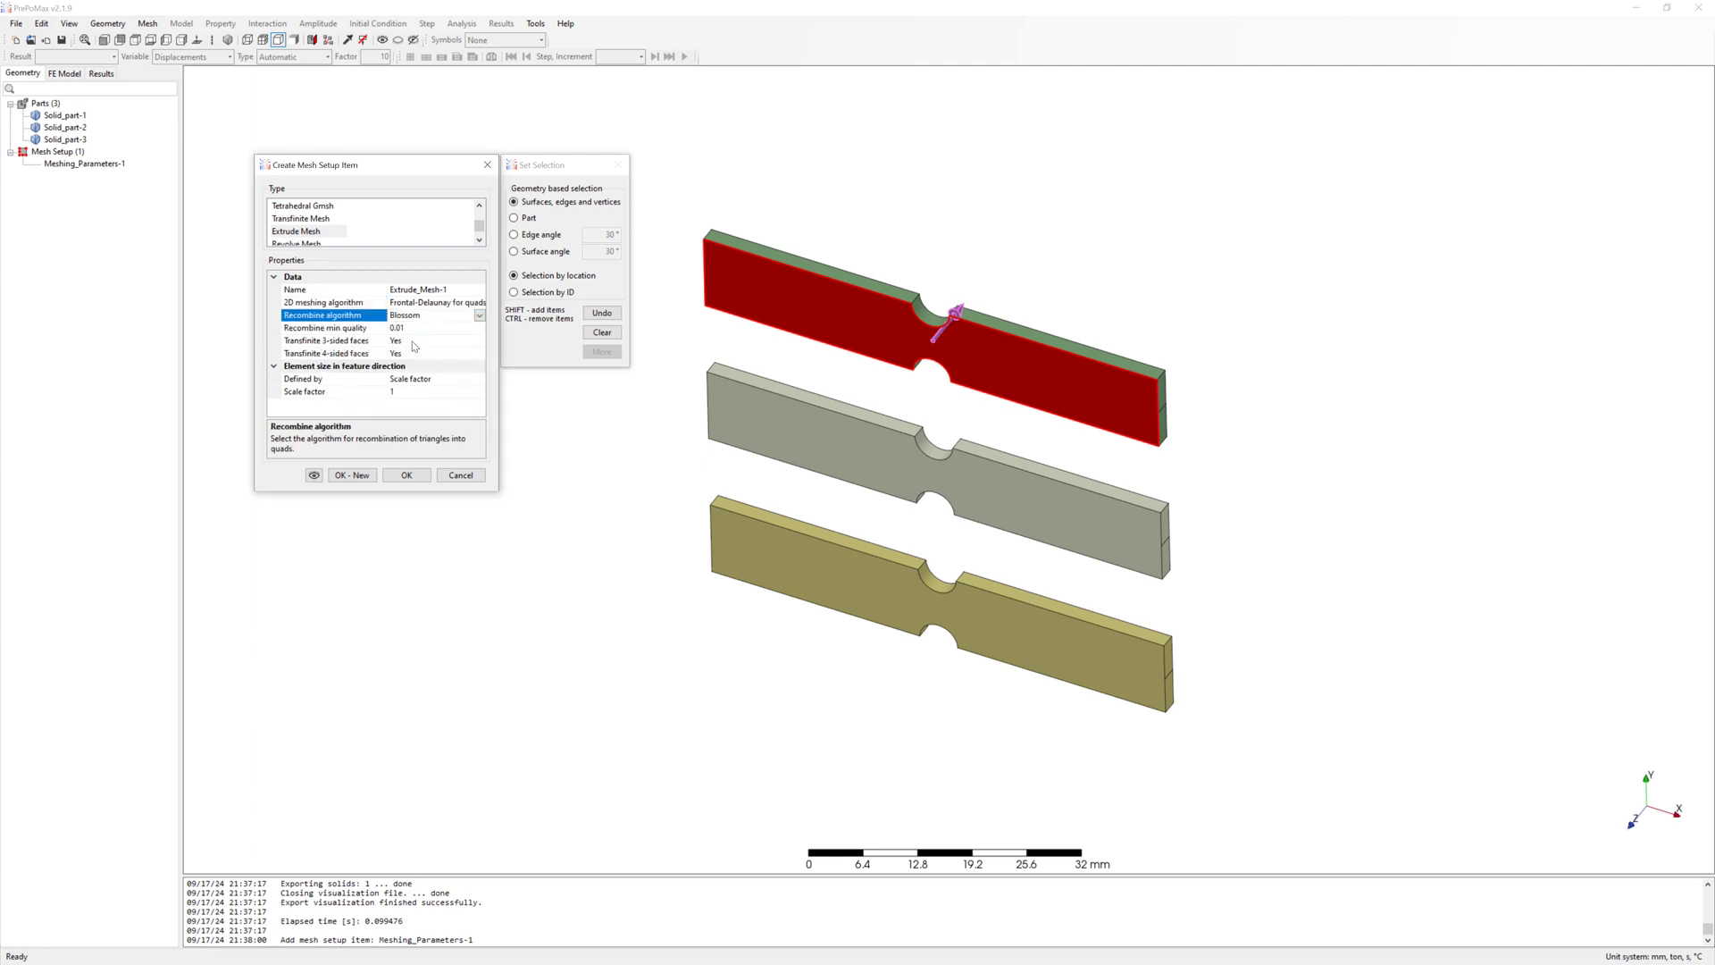
# - Define the element size in the feature direction by number of elements and set it to 3
pyautogui.click(451, 378)
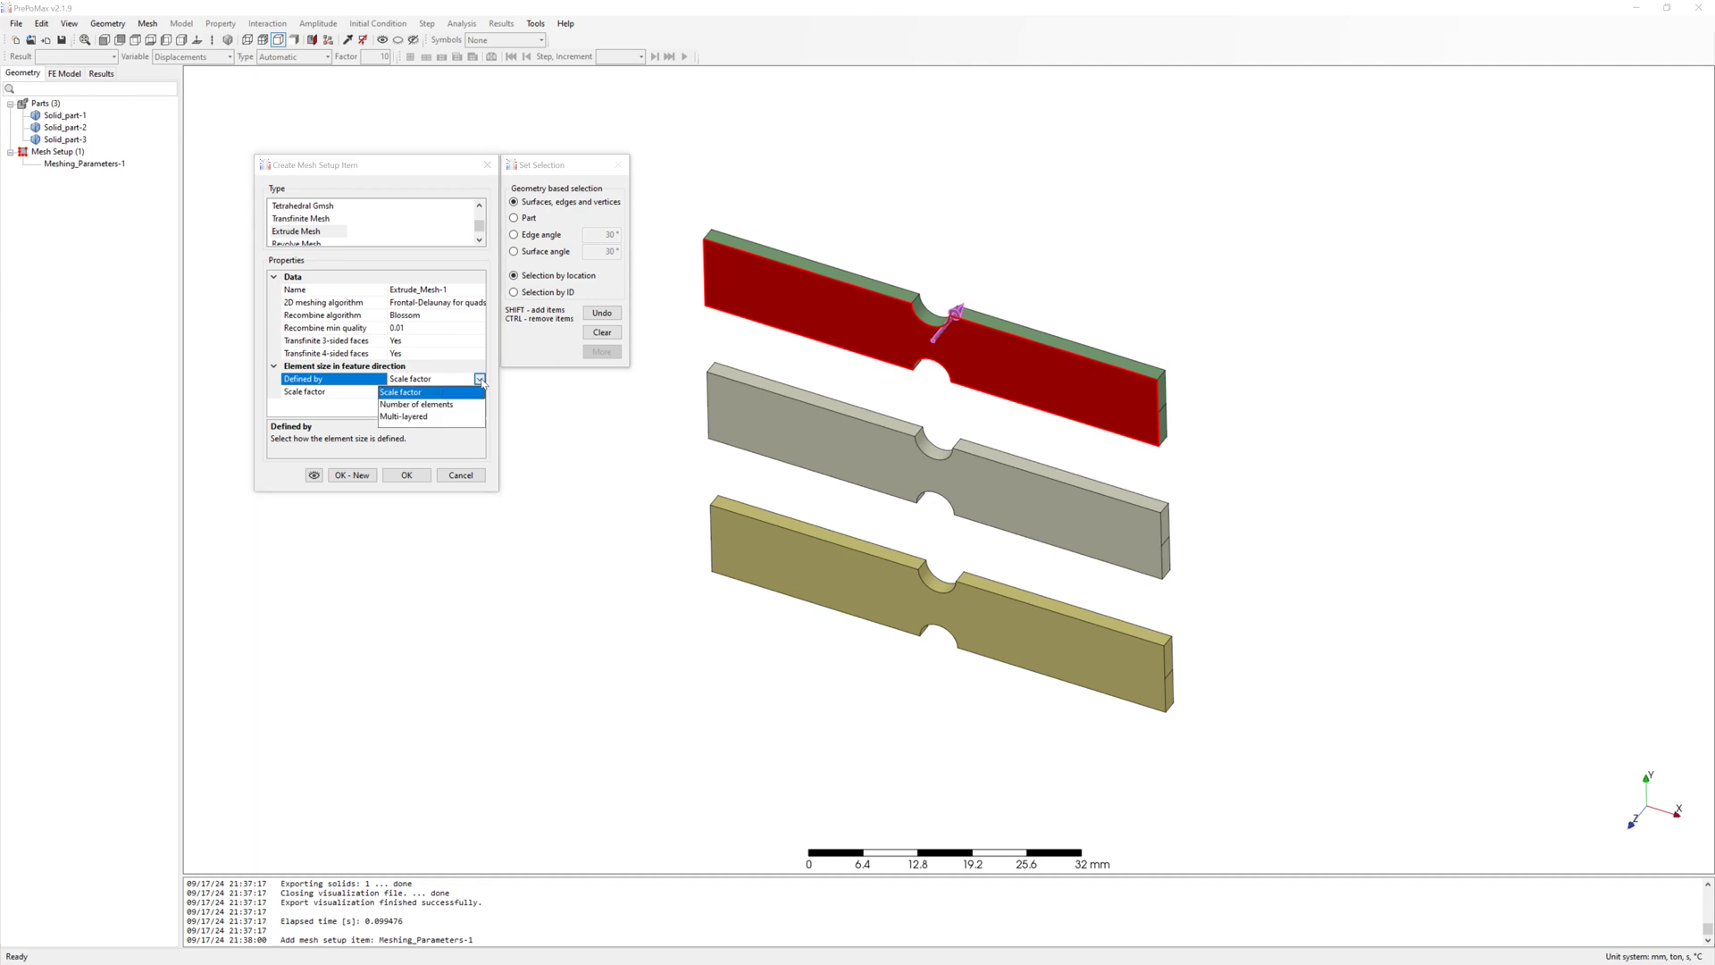
pyautogui.click(426, 412)
pyautogui.click(410, 393)
pyautogui.press('BackSpace')
pyautogui.write('3')
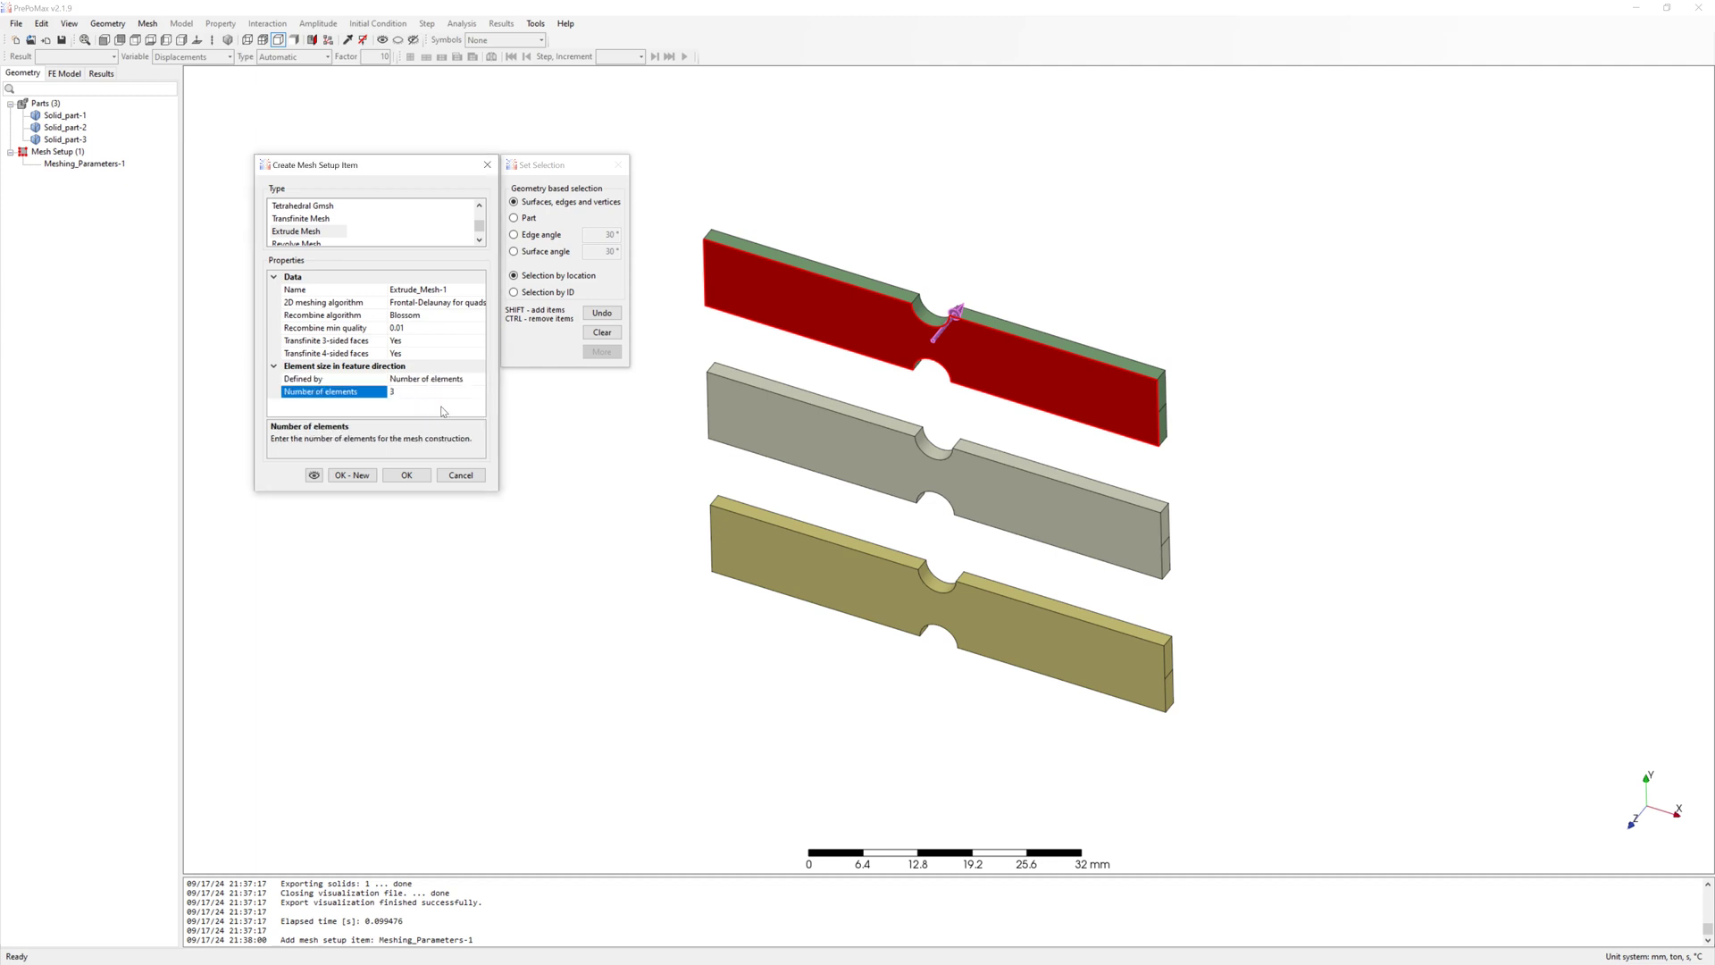
# - Preview the upper plate's extruded mesh and create the extrude mesh item
pyautogui.click(315, 475)
pyautogui.scroll(5, 937, 295)
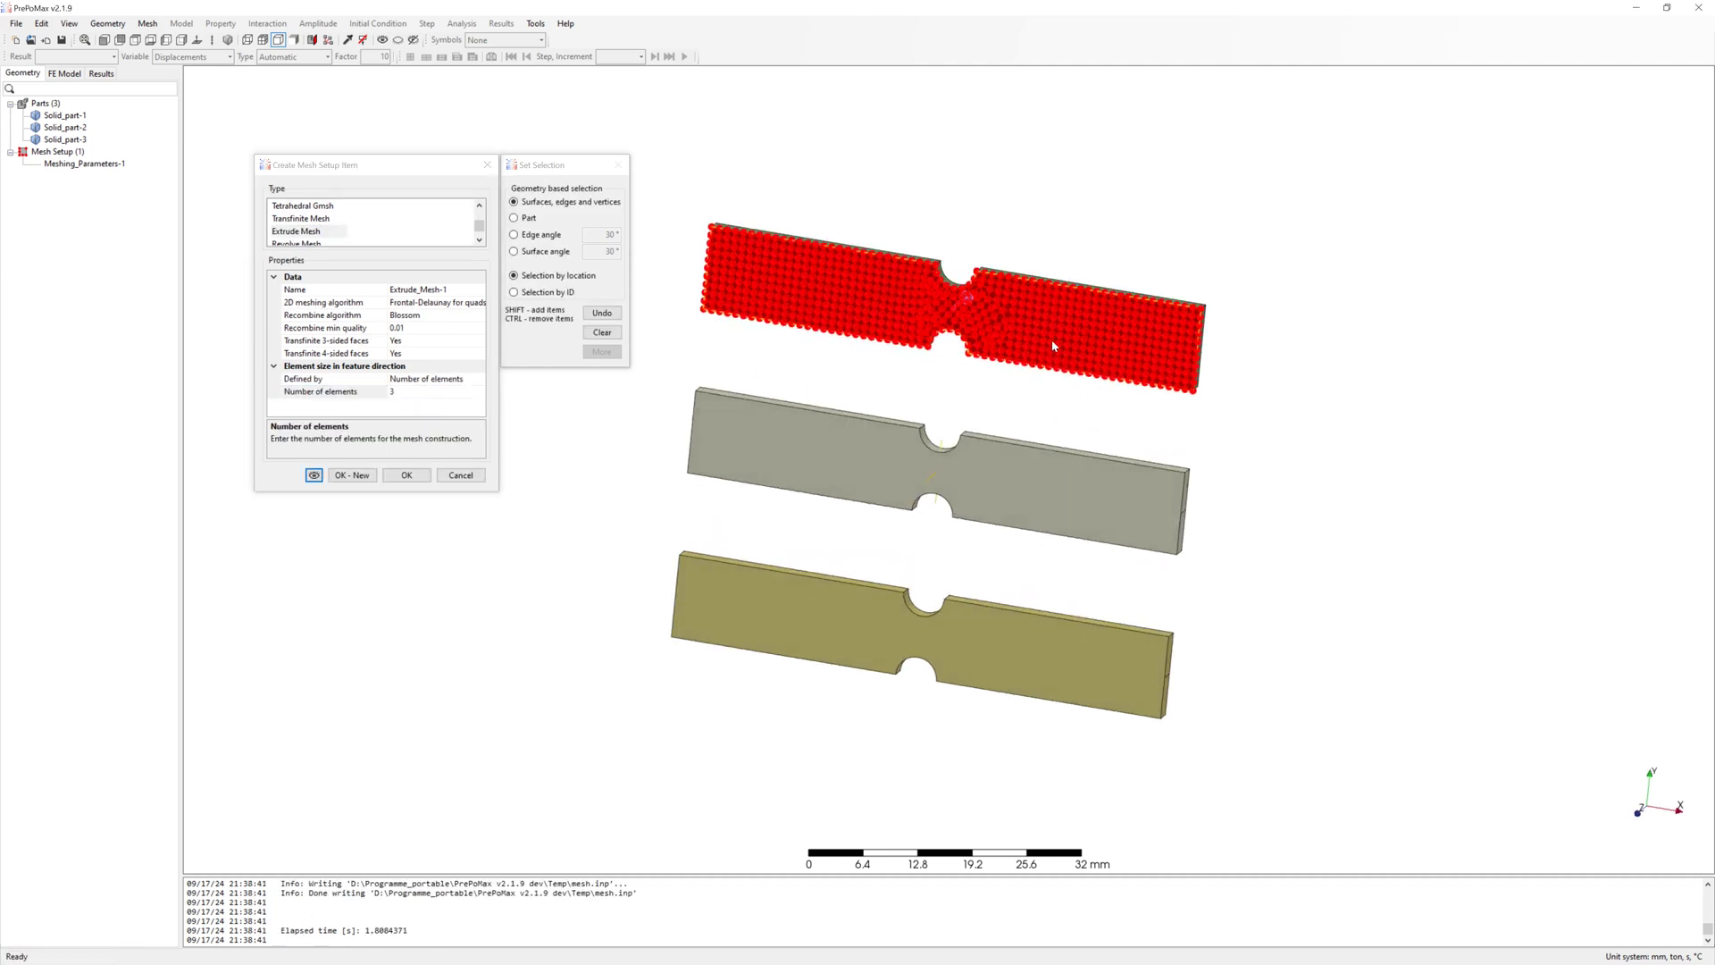
pyautogui.scroll(-3, 970, 340)
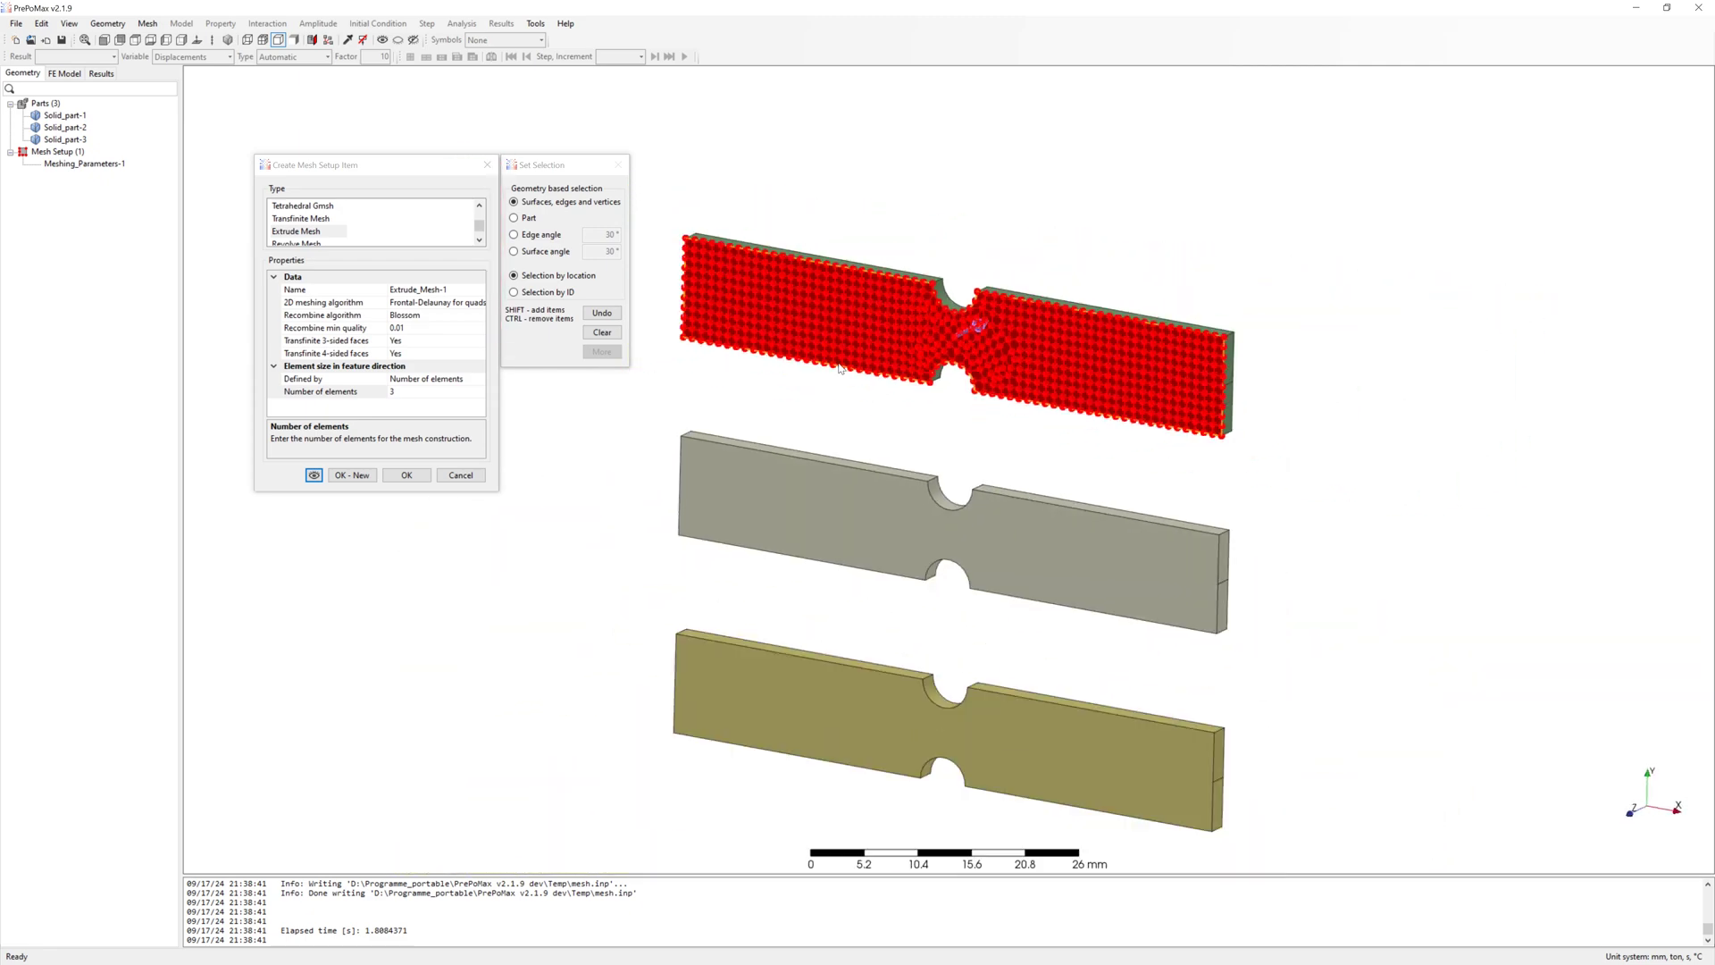
pyautogui.click(419, 476)
# - Start another Extrude Mesh setup item on the front face of the middle plate
pyautogui.click(148, 23)
pyautogui.click(175, 35)
pyautogui.scroll(-2, 324, 222)
pyautogui.click(296, 231)
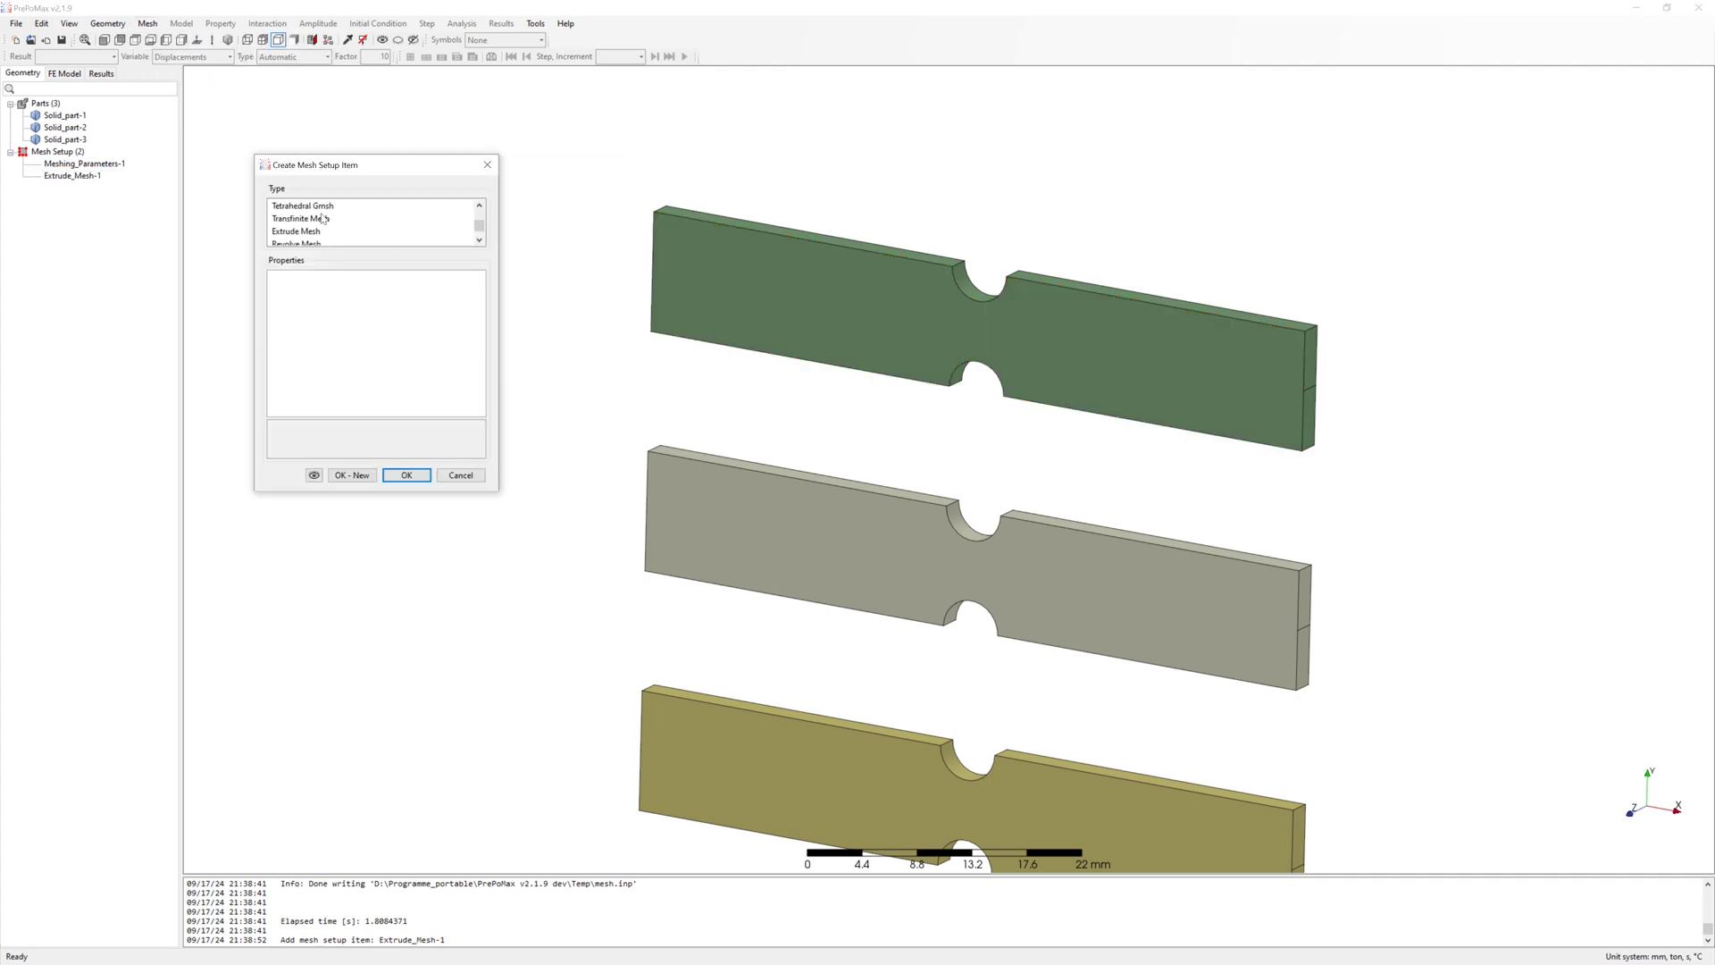
pyautogui.click(758, 539)
# - Give the middle plate's extrude mesh Frontal-Delaunay for quads, Blossom recombination and 3 elements in the feature direction, and create the item
pyautogui.click(454, 304)
pyautogui.click(438, 382)
pyautogui.click(458, 315)
pyautogui.click(428, 341)
pyautogui.click(463, 379)
pyautogui.click(463, 379)
pyautogui.click(440, 410)
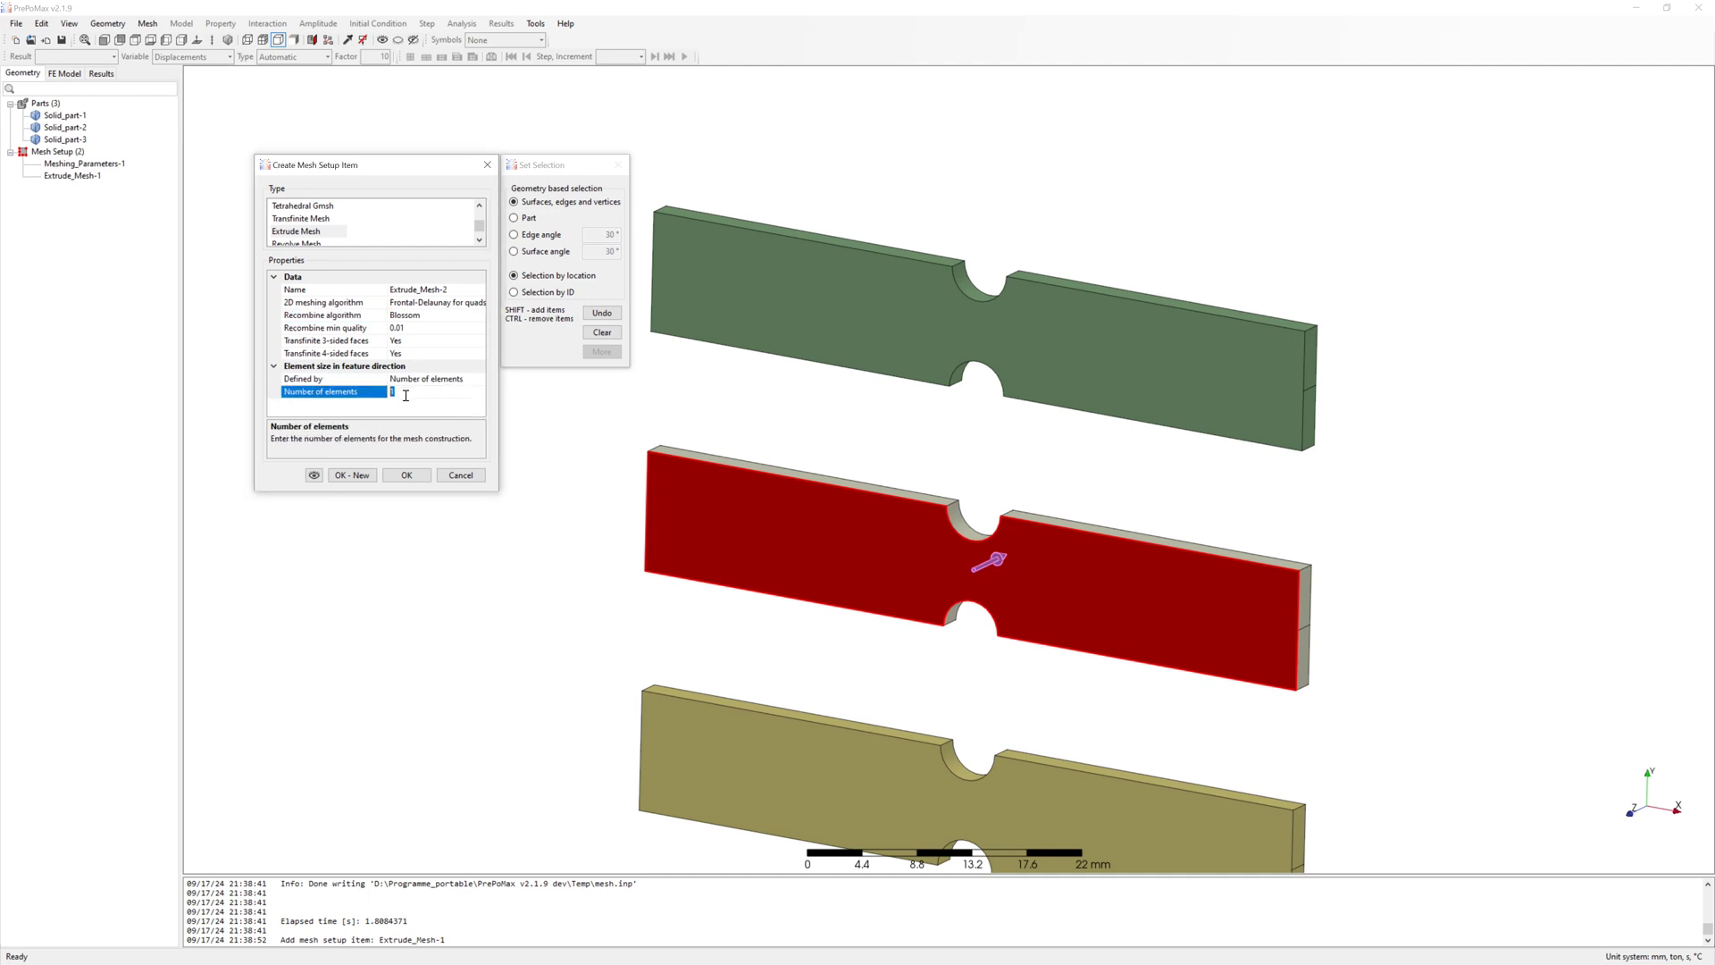
pyautogui.click(406, 475)
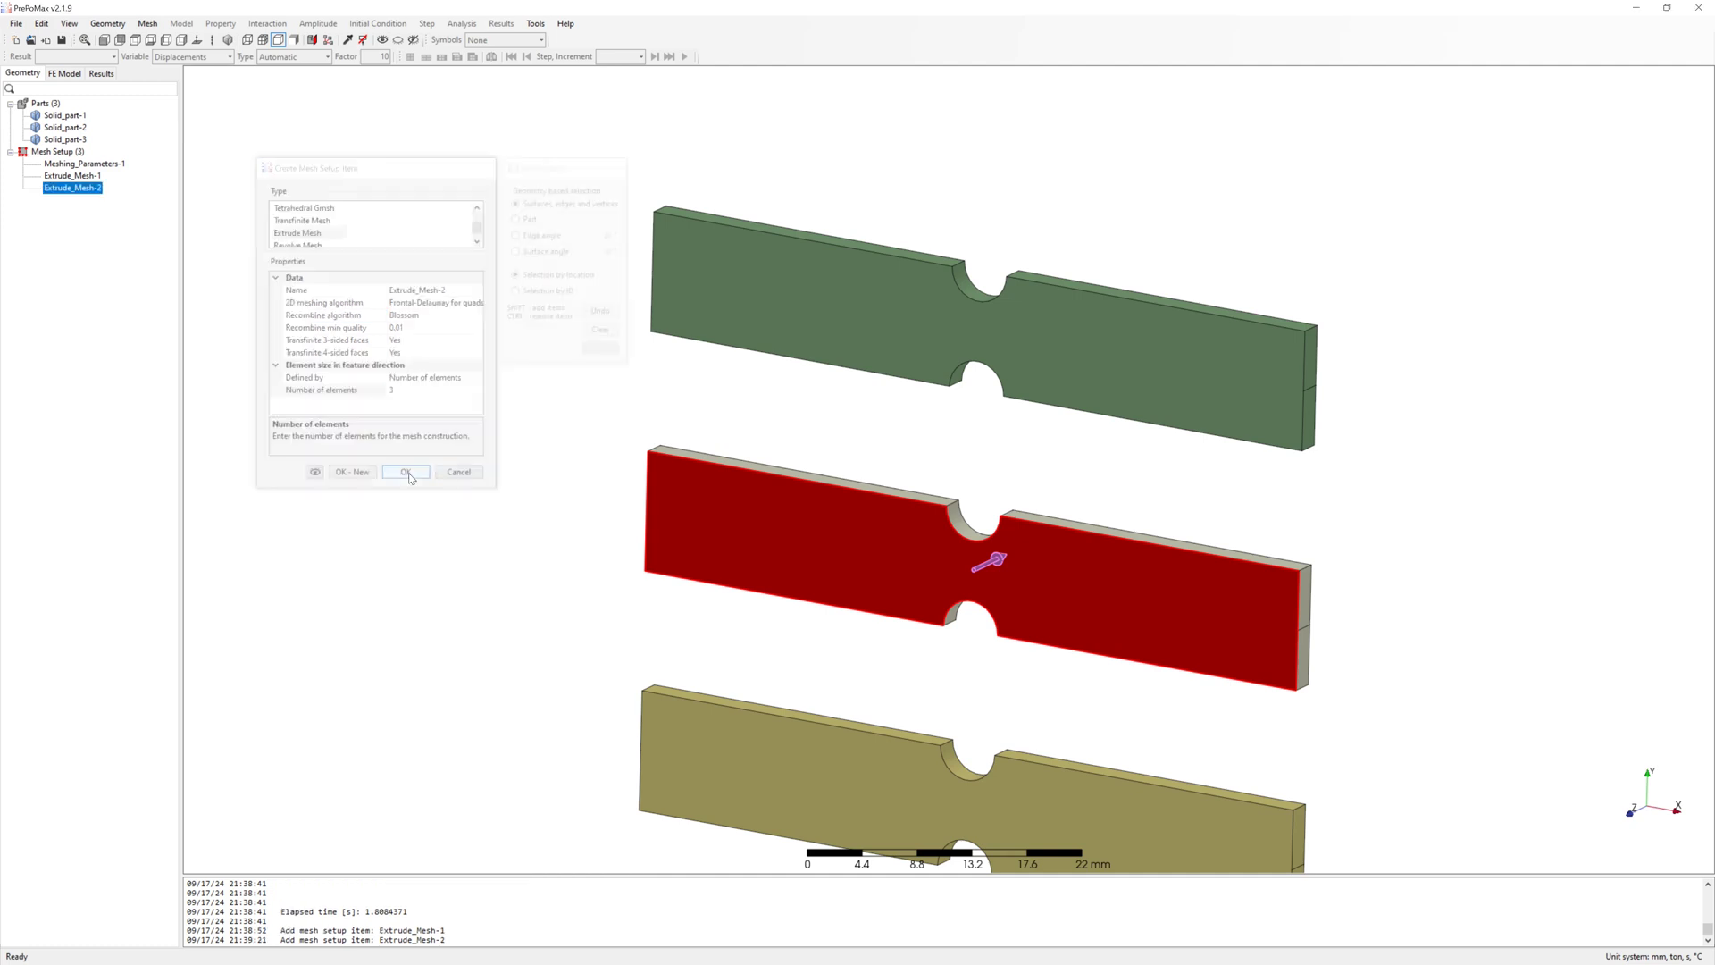
# - Start a third Extrude Mesh setup item on the front face of the lower plate
pyautogui.click(147, 24)
pyautogui.moveTo(188, 38)
pyautogui.click(282, 39)
pyautogui.scroll(-2, 375, 224)
pyautogui.click(295, 230)
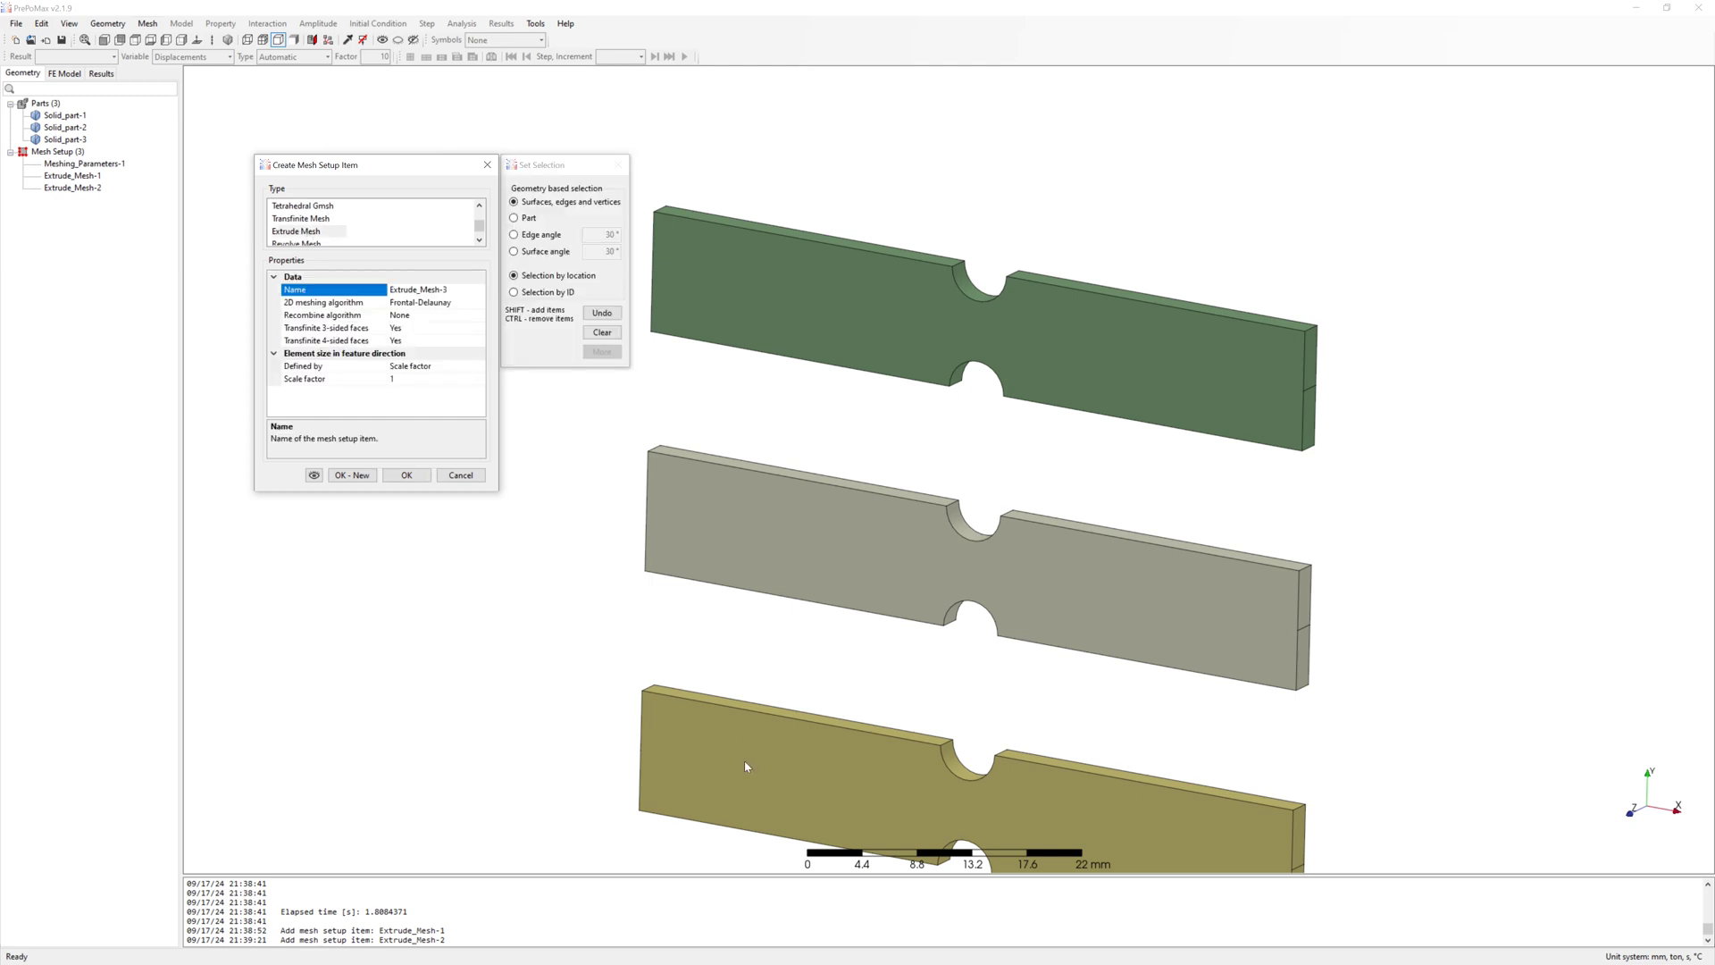
pyautogui.click(743, 759)
# - Give the lower plate's extrude mesh Frontal-Delaunay for quads, Blossom recombination and sizing by number of elements, and create the item
pyautogui.click(438, 302)
pyautogui.click(442, 331)
pyautogui.click(437, 314)
pyautogui.click(429, 353)
pyautogui.click(426, 379)
pyautogui.click(389, 392)
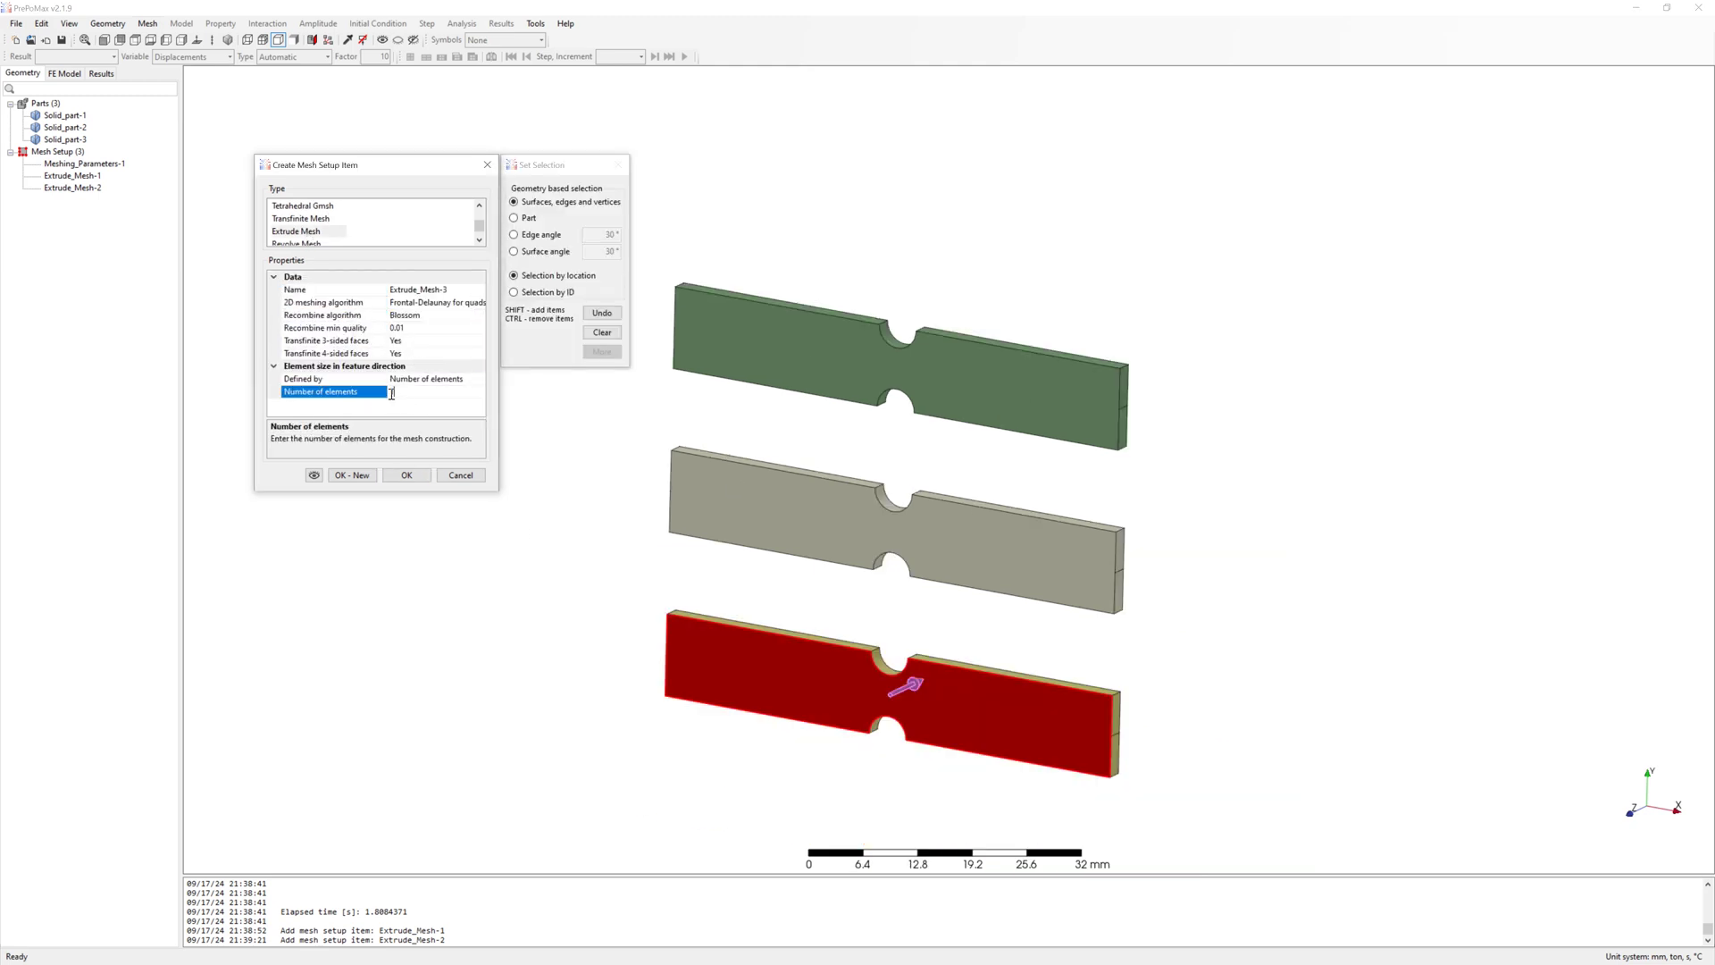
pyautogui.click(416, 475)
# - Start a Mesh Refinement setup item and select the front edges of both semicircular notches on all three plates
pyautogui.click(148, 24)
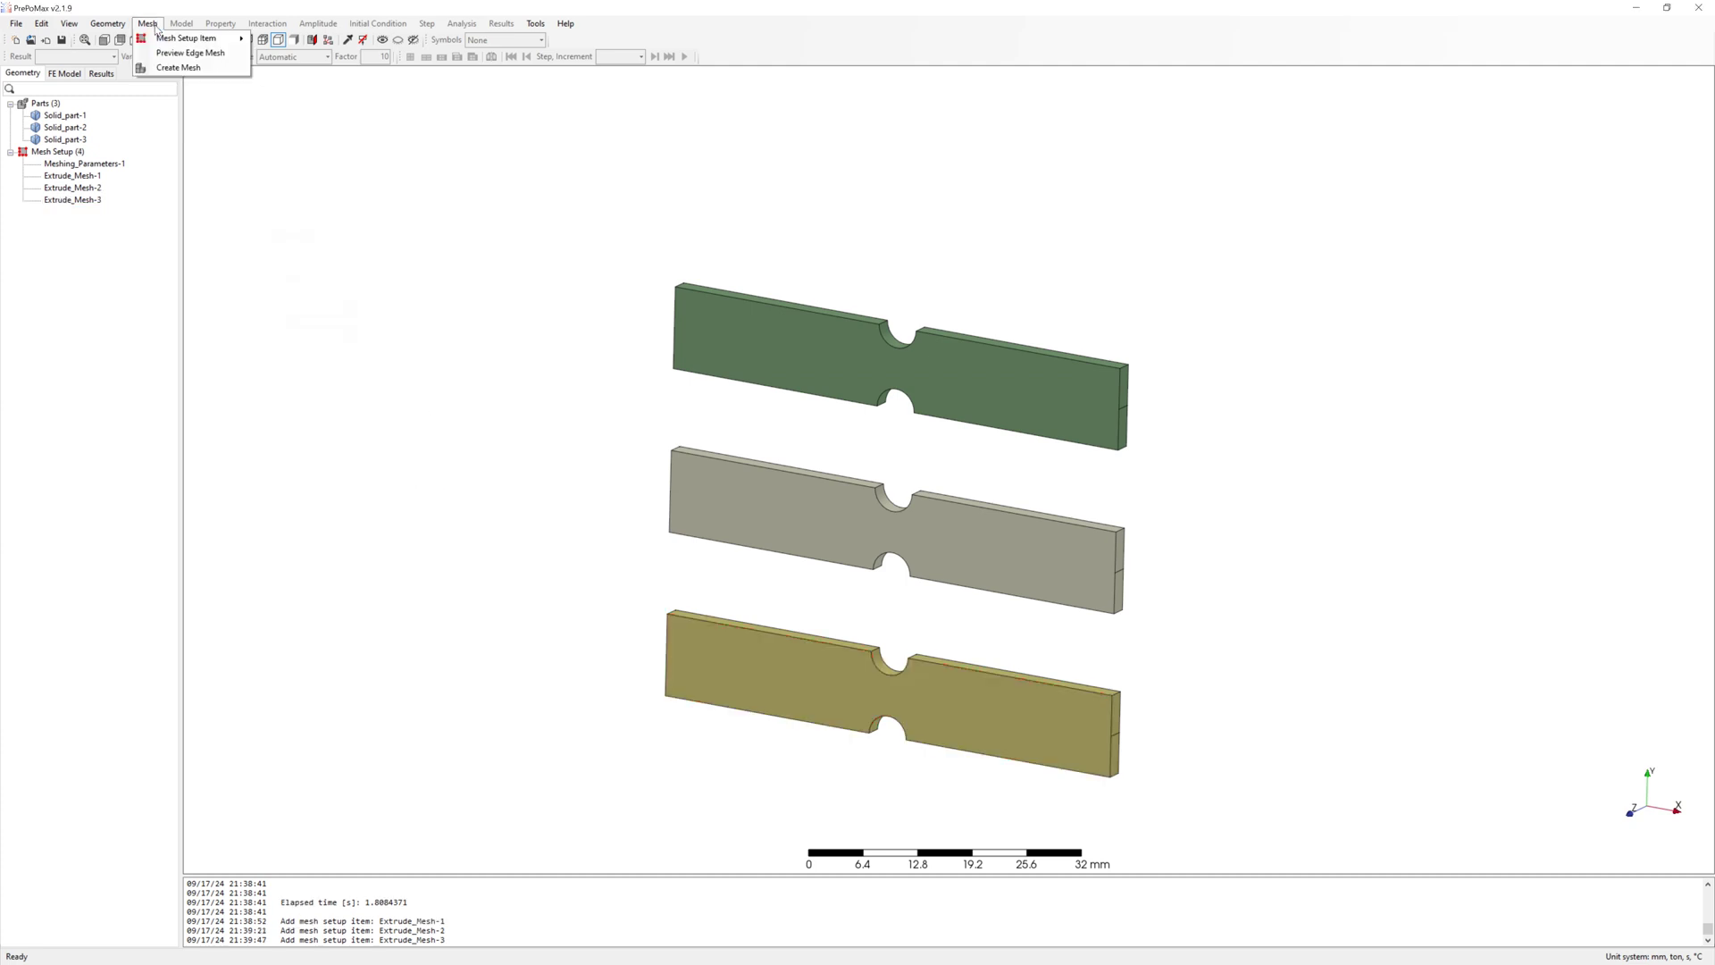
pyautogui.click(382, 432)
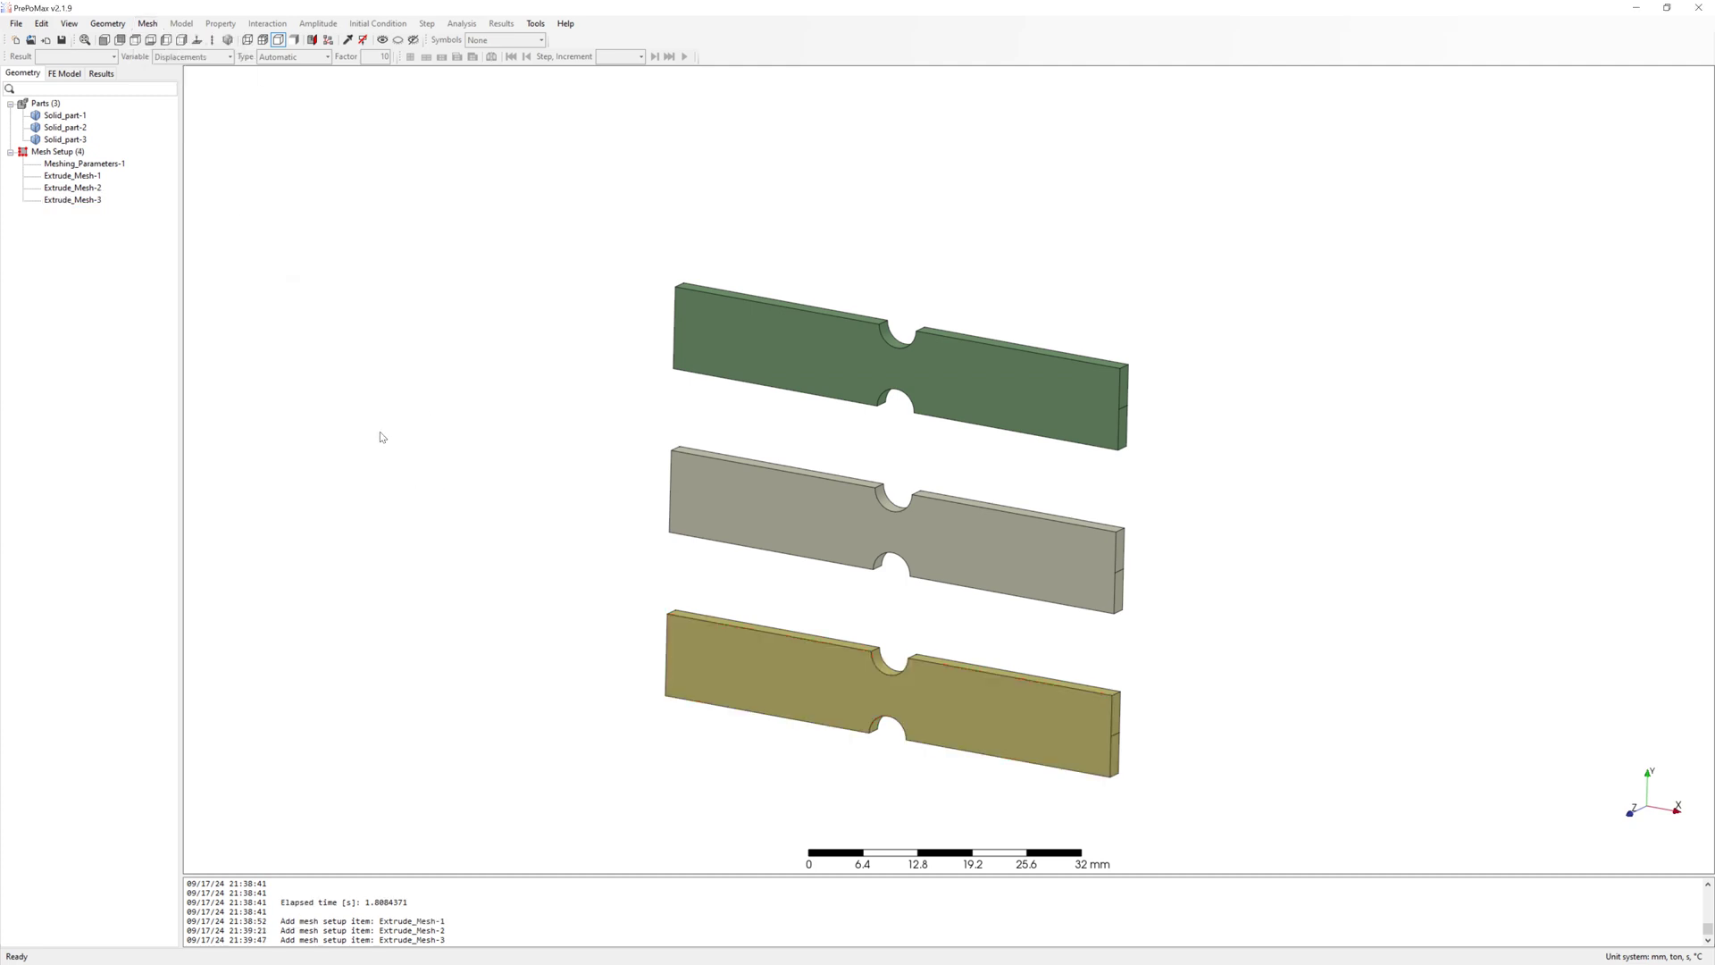
pyautogui.click(149, 24)
pyautogui.moveTo(183, 38)
pyautogui.click(291, 40)
pyautogui.click(320, 218)
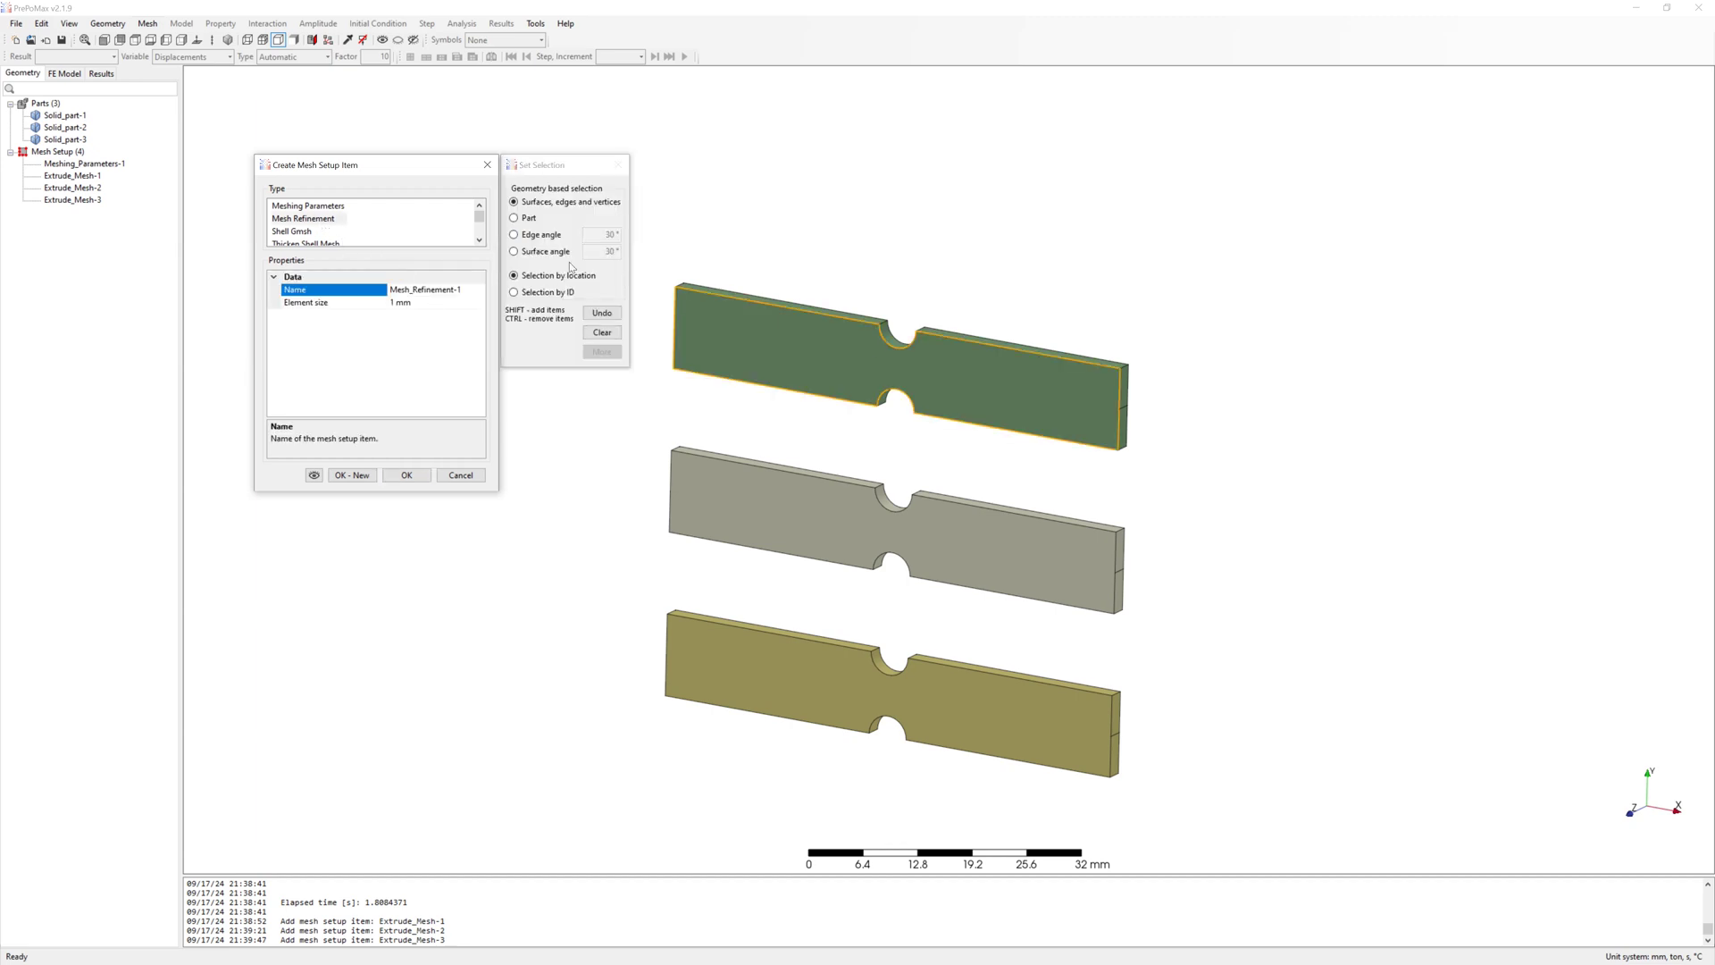
pyautogui.click(897, 339)
pyautogui.keyDown('shift'); pyautogui.click(888, 394); pyautogui.keyUp('shift')
pyautogui.keyDown('shift'); pyautogui.click(891, 504); pyautogui.keyUp('shift')
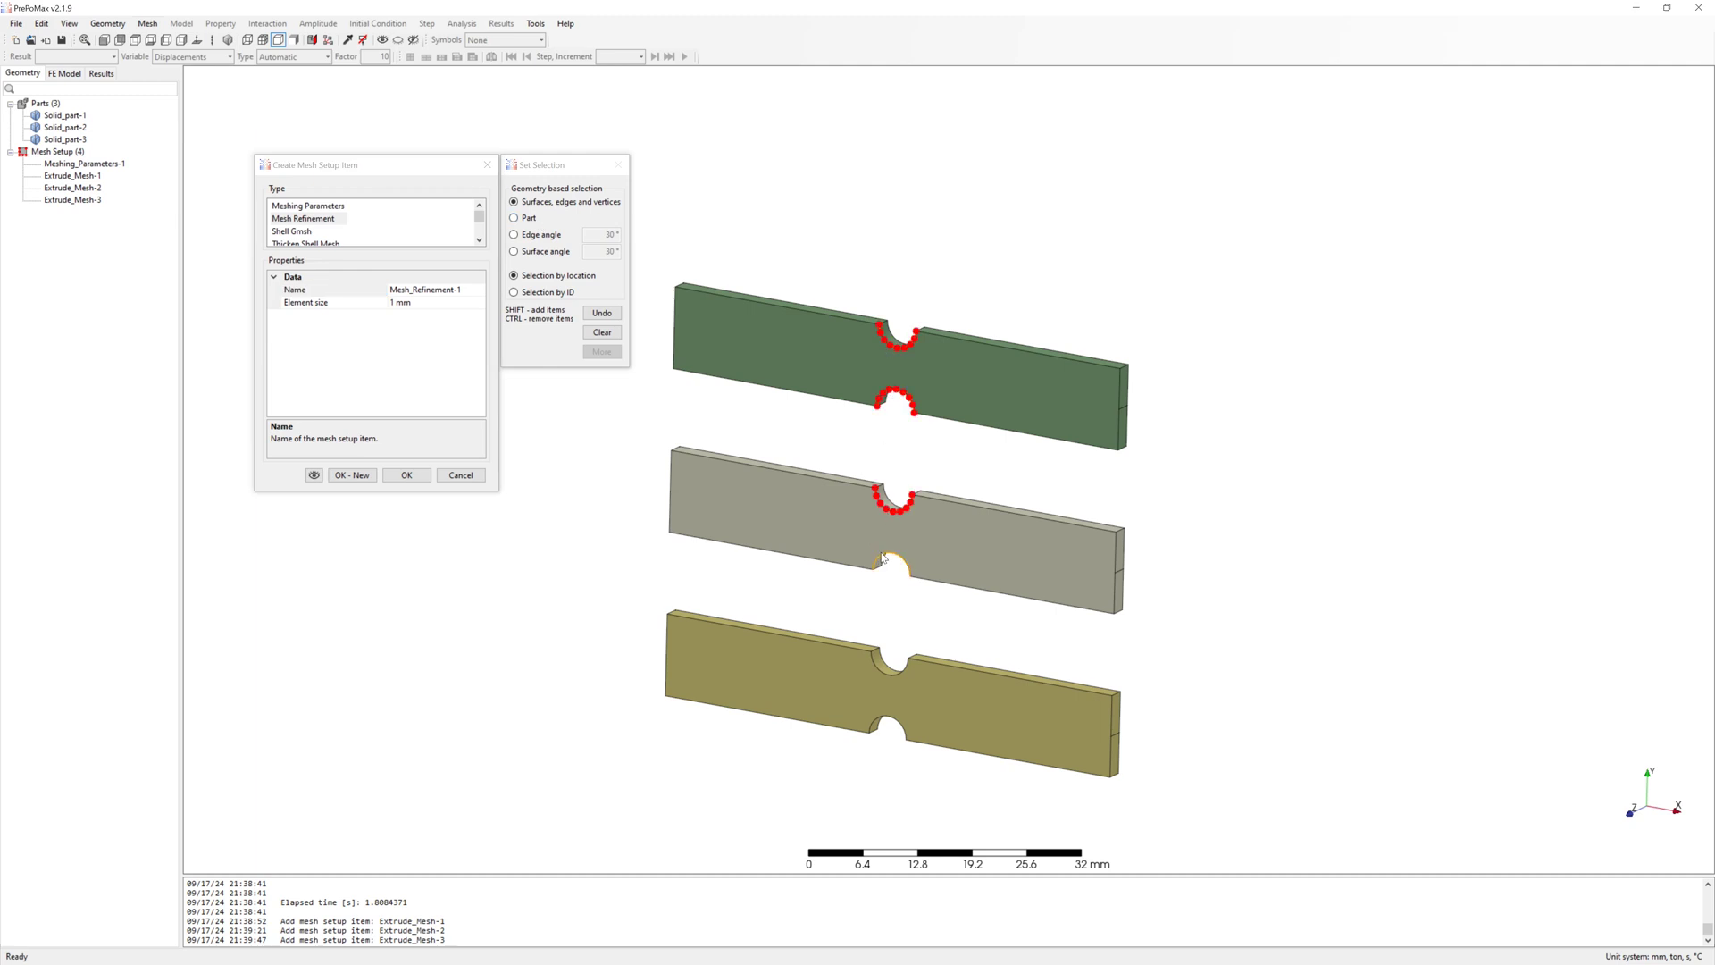
pyautogui.keyDown('shift'); pyautogui.click(886, 561); pyautogui.keyUp('shift')
pyautogui.keyDown('shift'); pyautogui.click(885, 721); pyautogui.keyUp('shift')
# - Set the notch refinement element size to 0.4 mm, preview the mesh on the plates, and create the refinement item
pyautogui.click(395, 304)
pyautogui.doubleClick(395, 303)
pyautogui.write('0.4')
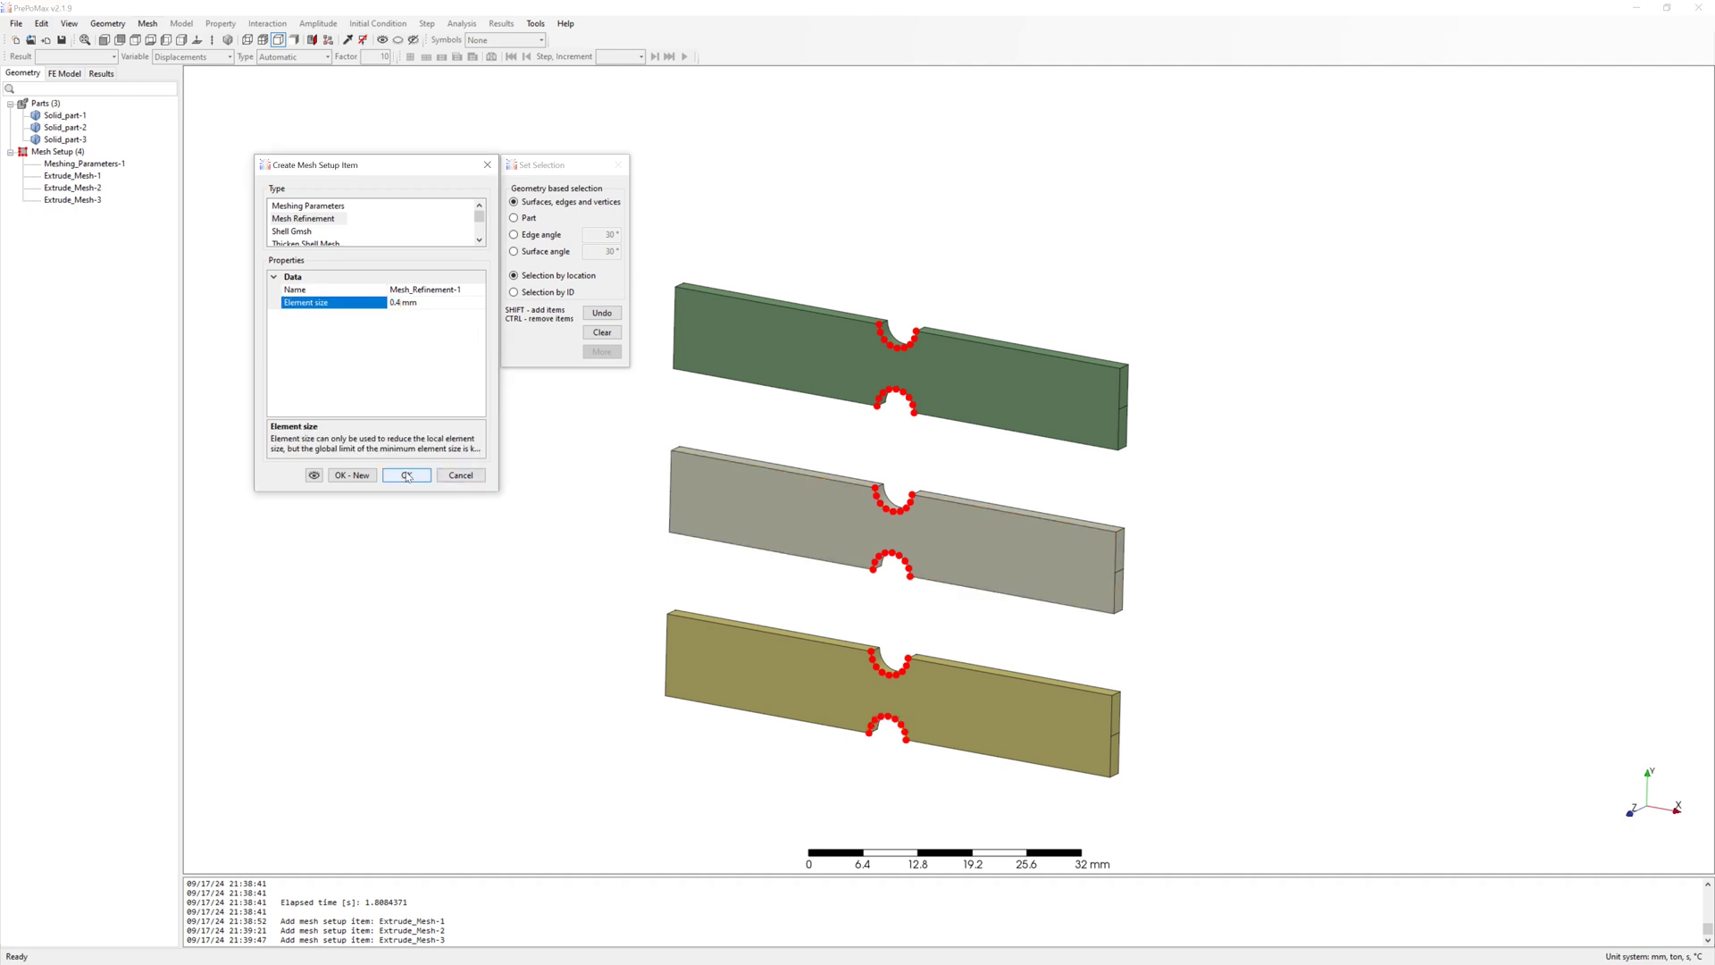
pyautogui.click(313, 474)
pyautogui.scroll(10, 884, 344)
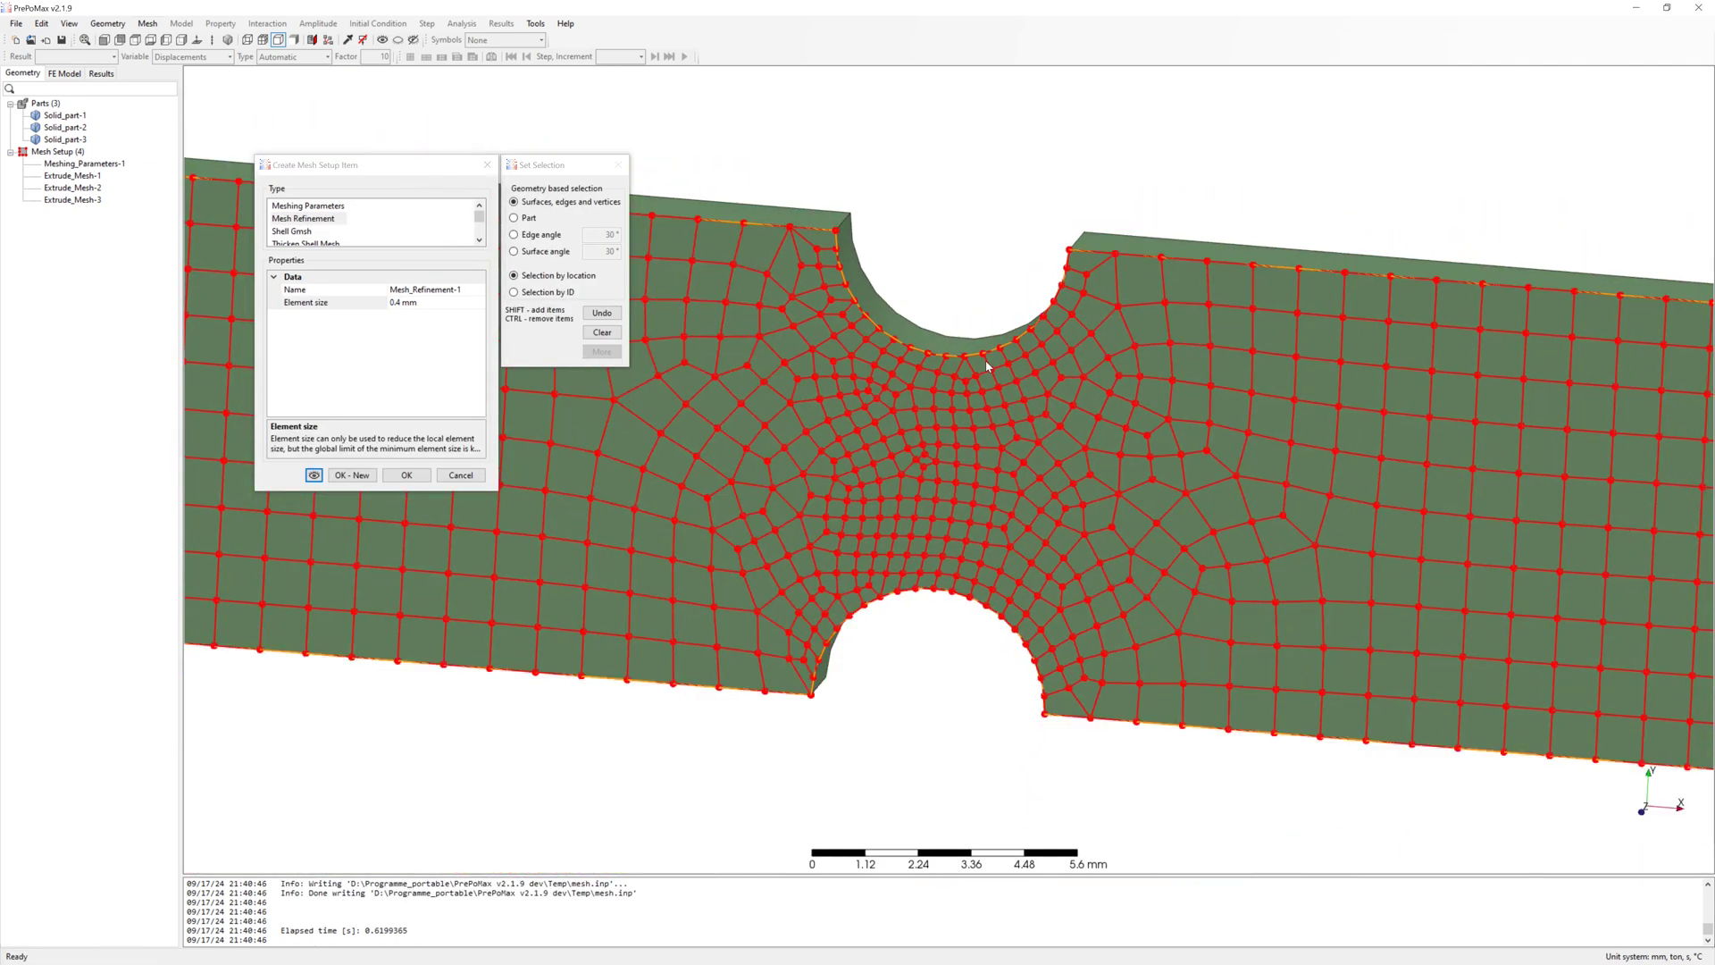
pyautogui.scroll(-5, 986, 361)
pyautogui.scroll(-5, 962, 425)
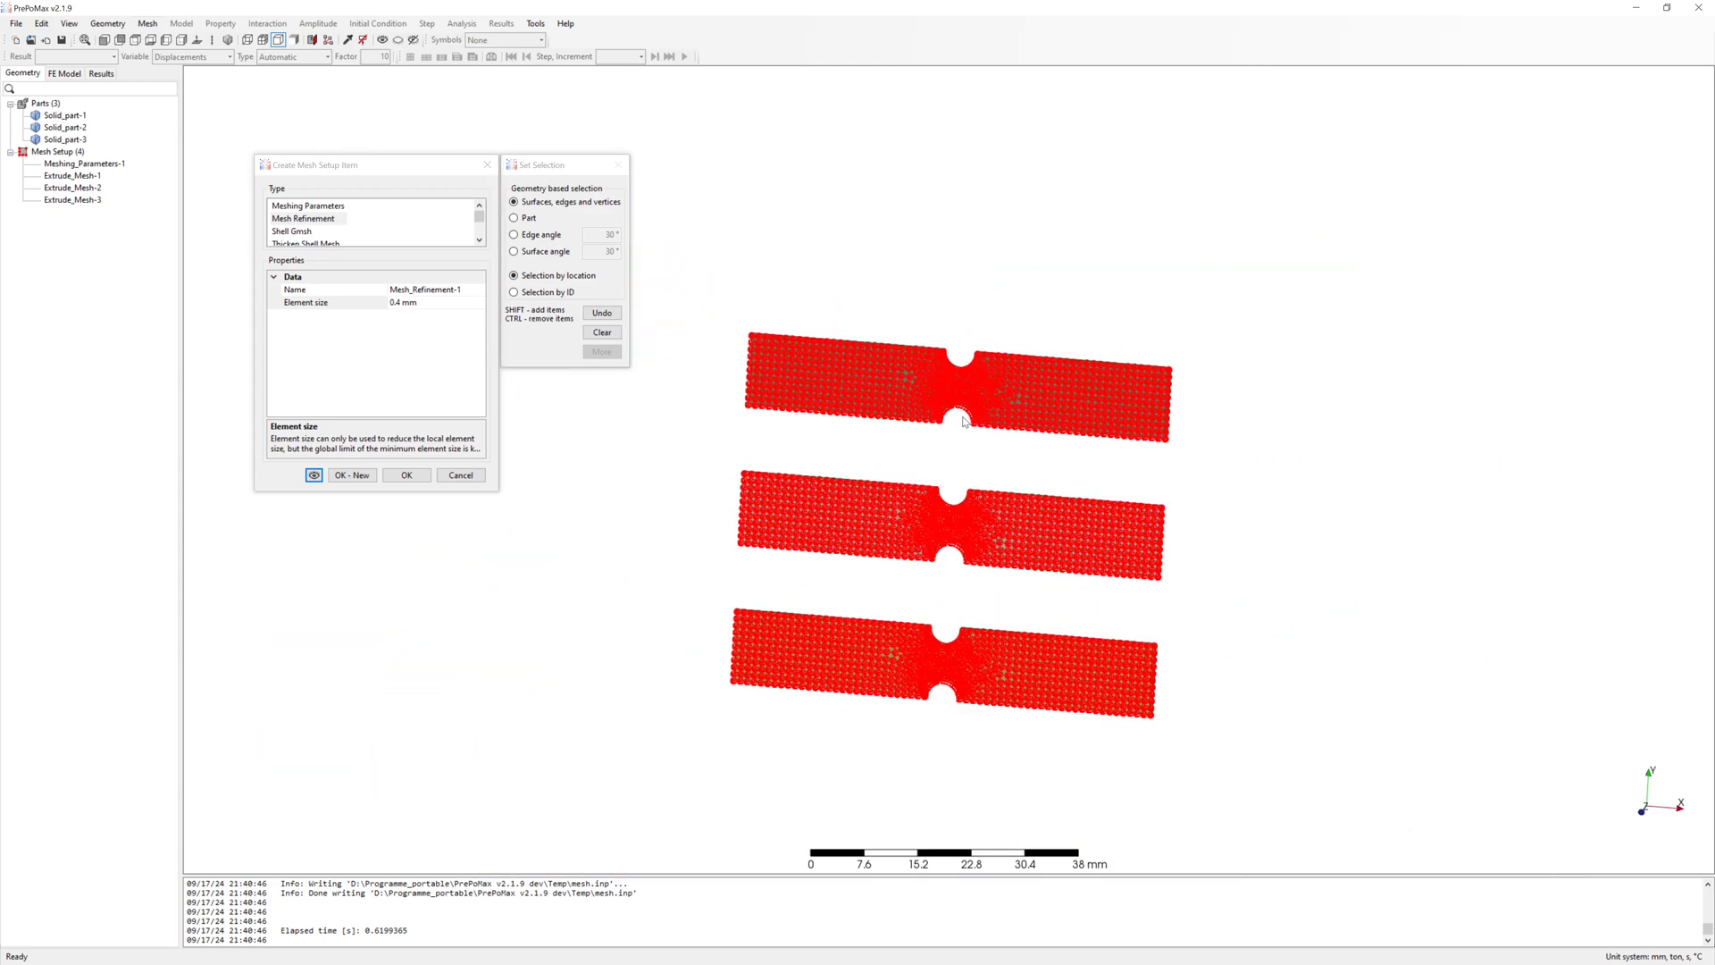
pyautogui.click(425, 478)
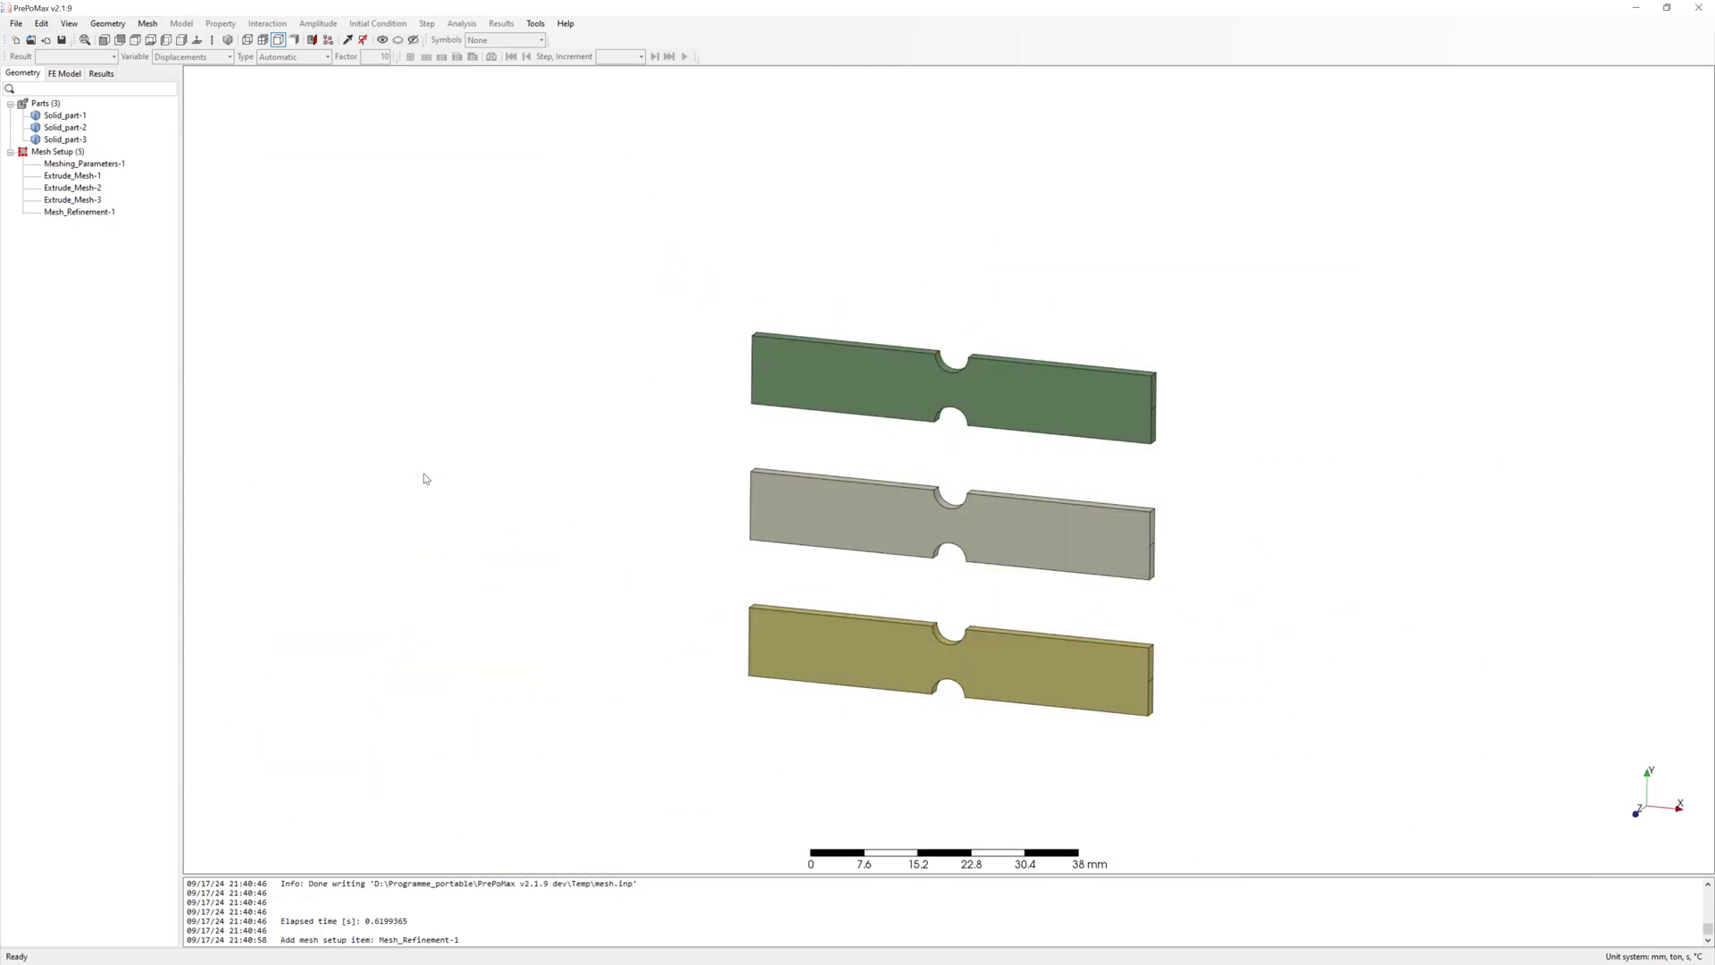
# - Generate the finite element mesh for Solid_part-1, Solid_part-2 and Solid_part-3 together
pyautogui.click(147, 24)
pyautogui.click(178, 70)
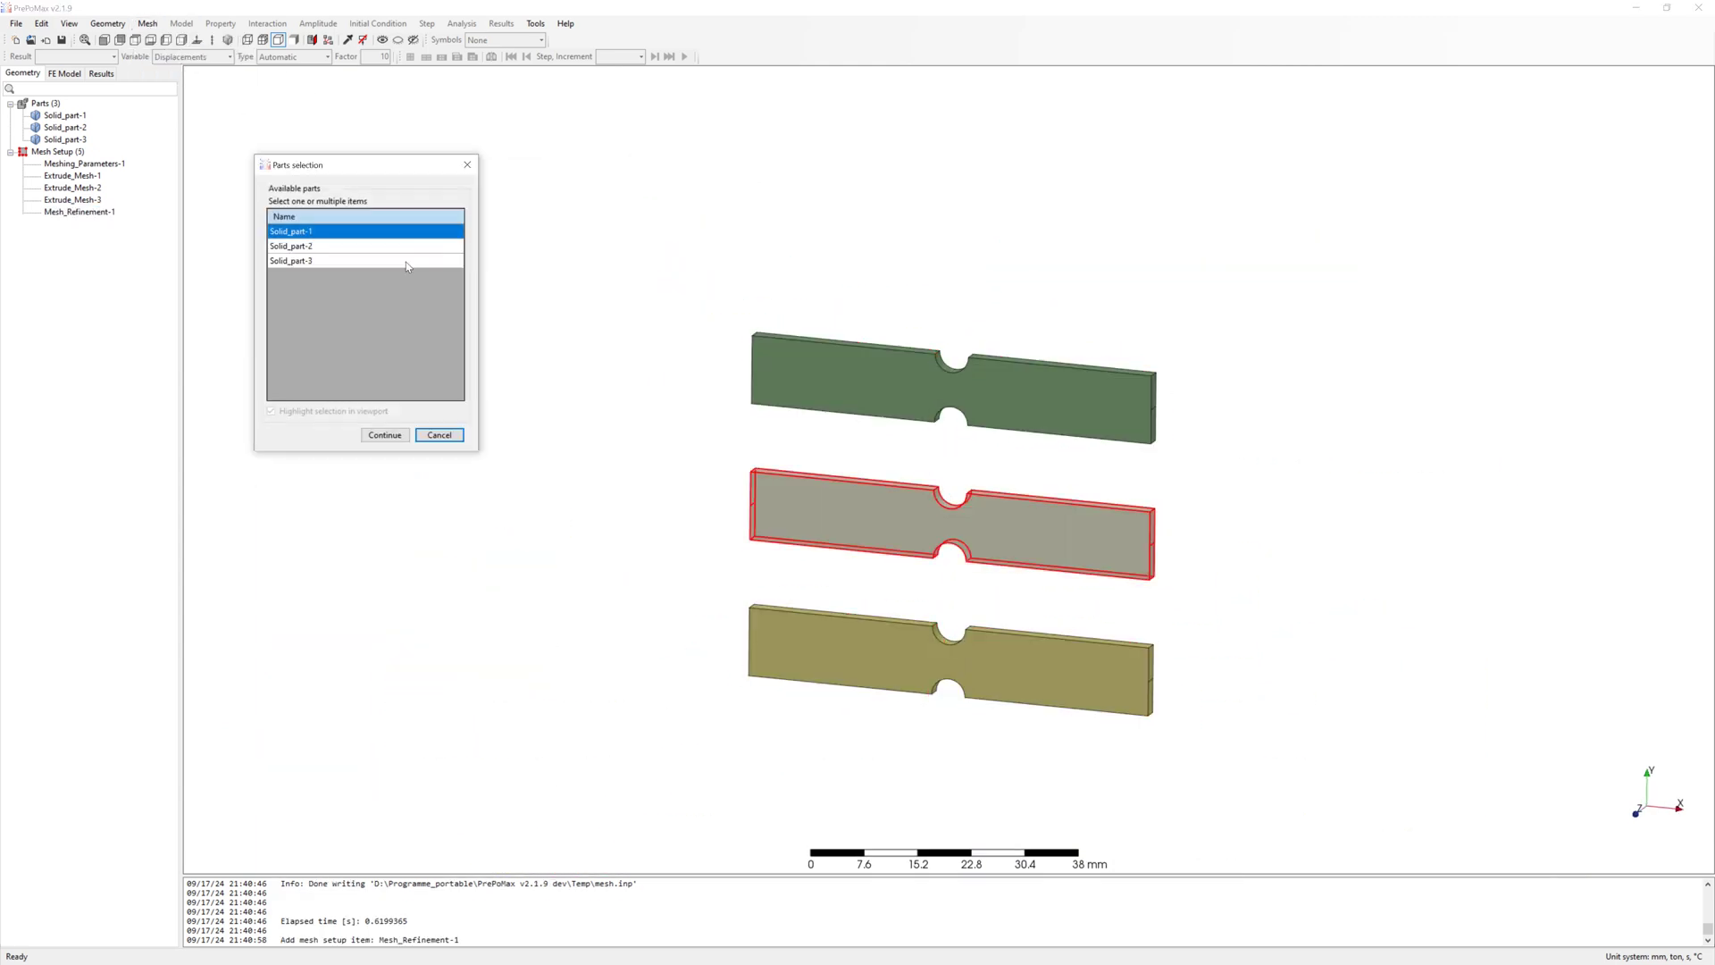
pyautogui.keyDown('ctrl'); pyautogui.click(294, 245); pyautogui.keyUp('ctrl')
pyautogui.keyDown('ctrl'); pyautogui.click(295, 260); pyautogui.keyUp('ctrl')
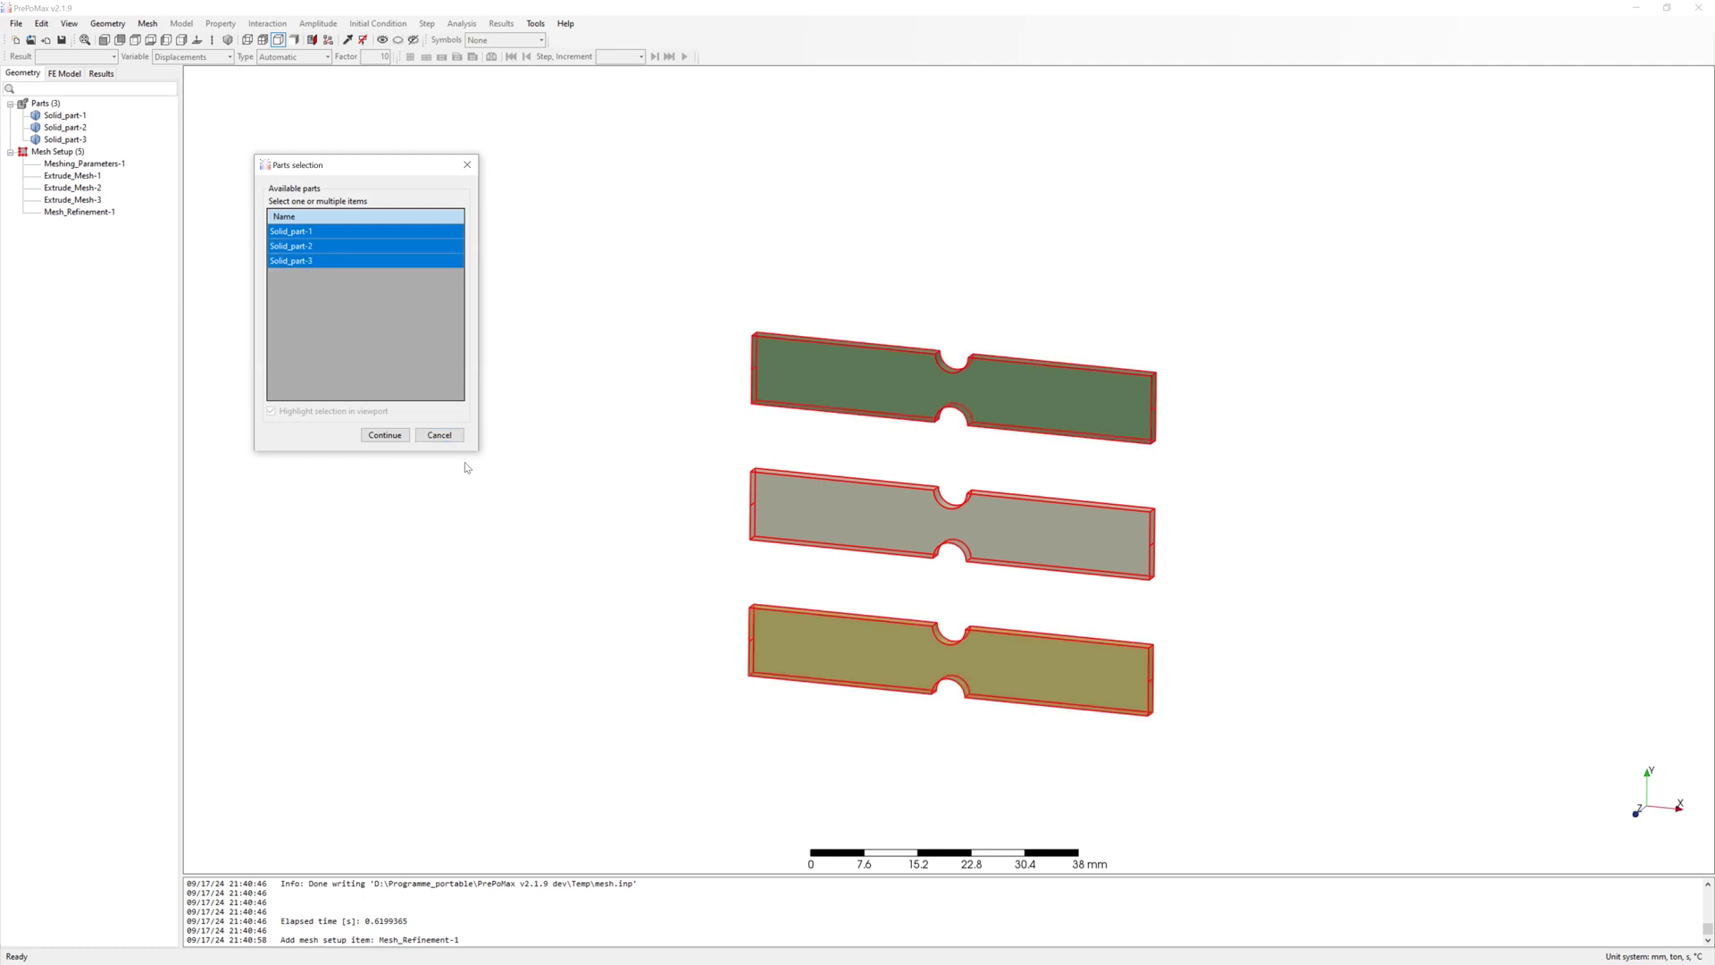
pyautogui.click(383, 434)
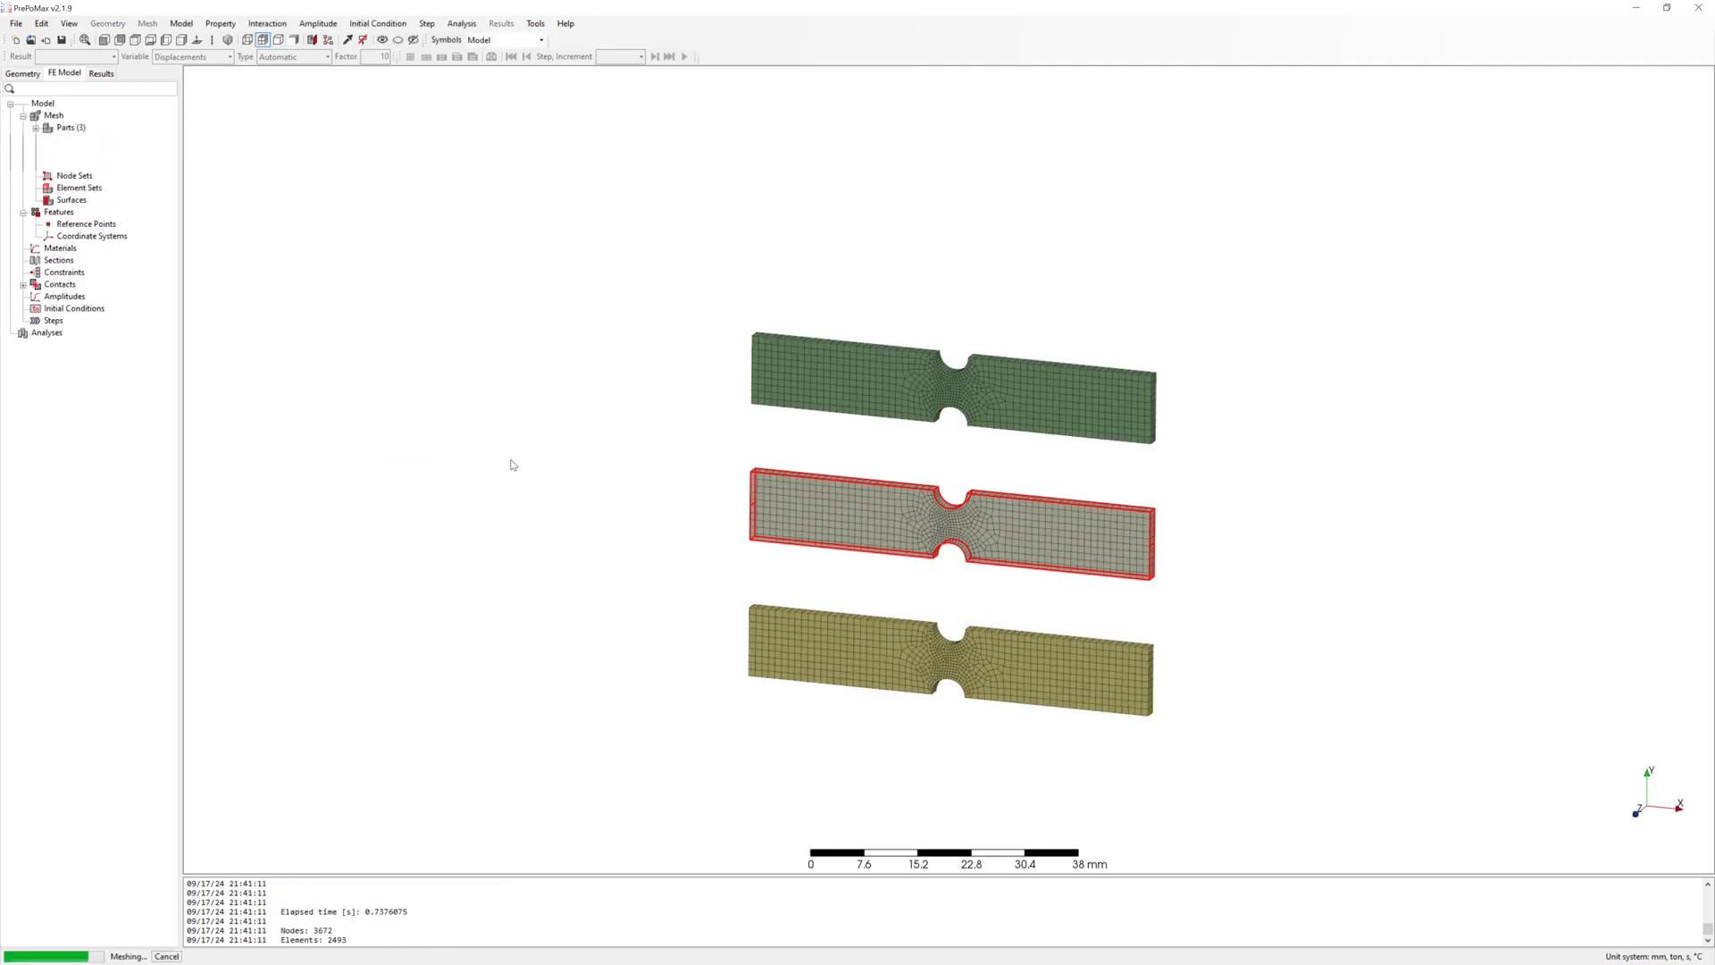
pyautogui.click(1292, 483)
pyautogui.moveTo(1294, 502); pyautogui.dragTo(1224, 441)
pyautogui.scroll(2, 1282, 427)
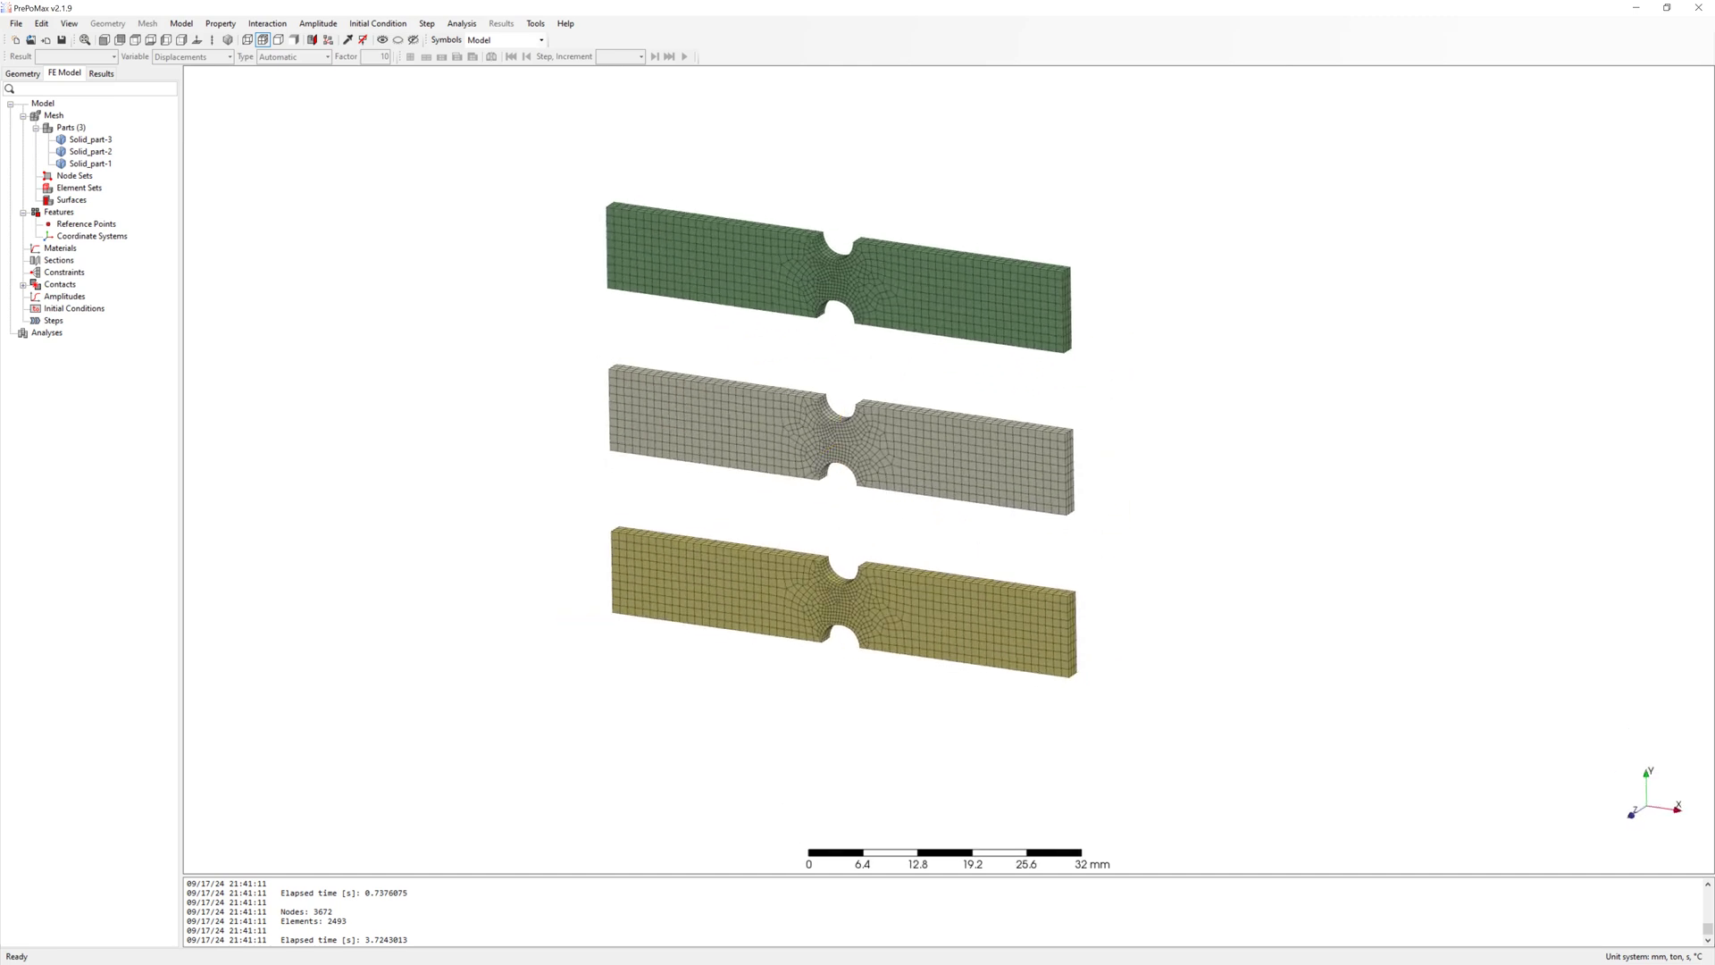
# - Create an elastic material named steel with Young's modulus 210000 MPa and Poisson's ratio 0.3
pyautogui.rightClick(60, 247)
pyautogui.click(93, 256)
pyautogui.tripleClick(357, 202)
pyautogui.write('steel')
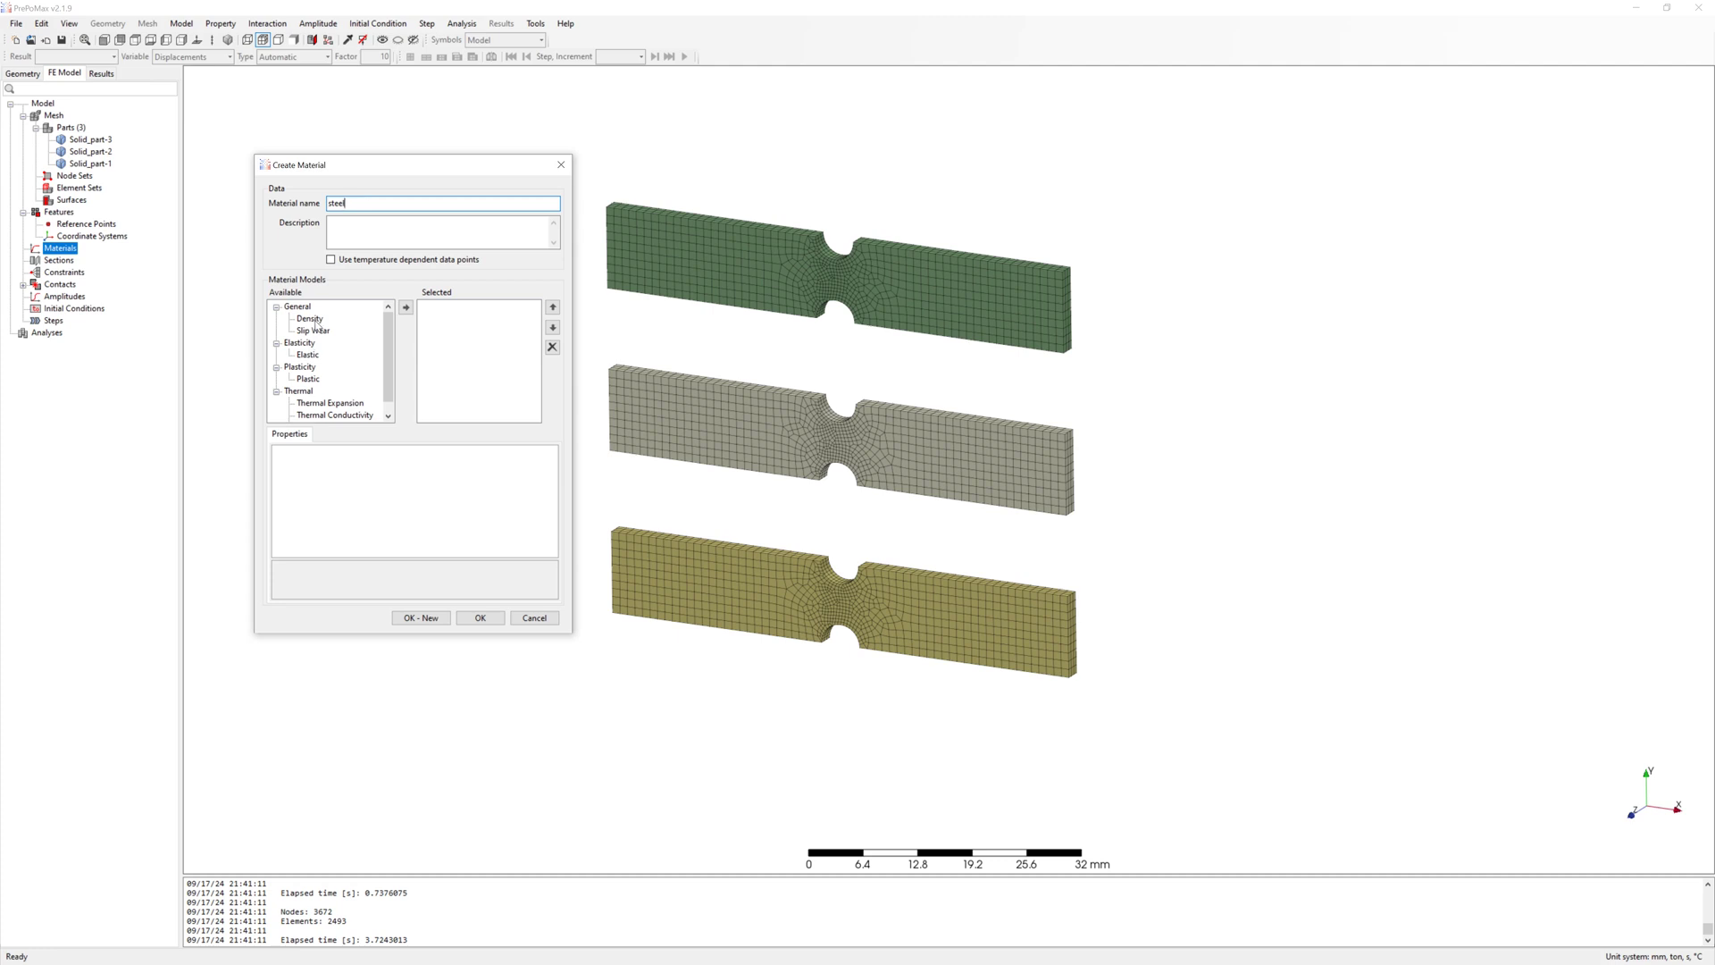
pyautogui.doubleClick(307, 355)
pyautogui.click(418, 466)
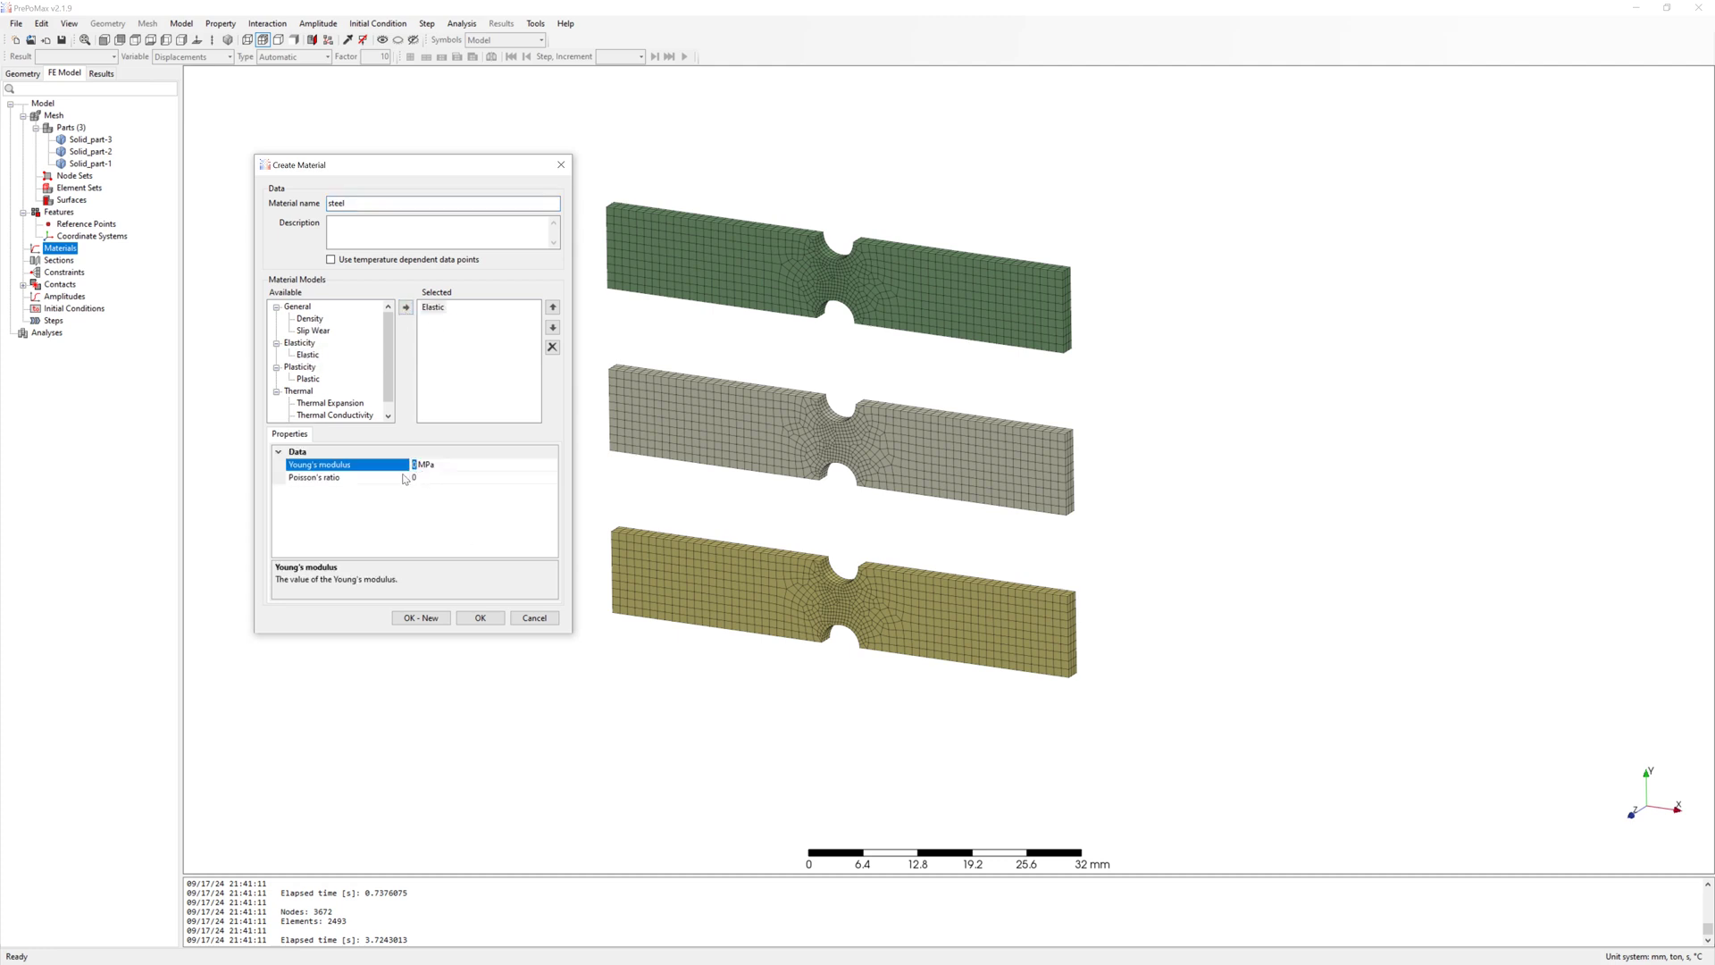
pyautogui.write('210000')
pyautogui.press('Tab')
pyautogui.write('0.3')
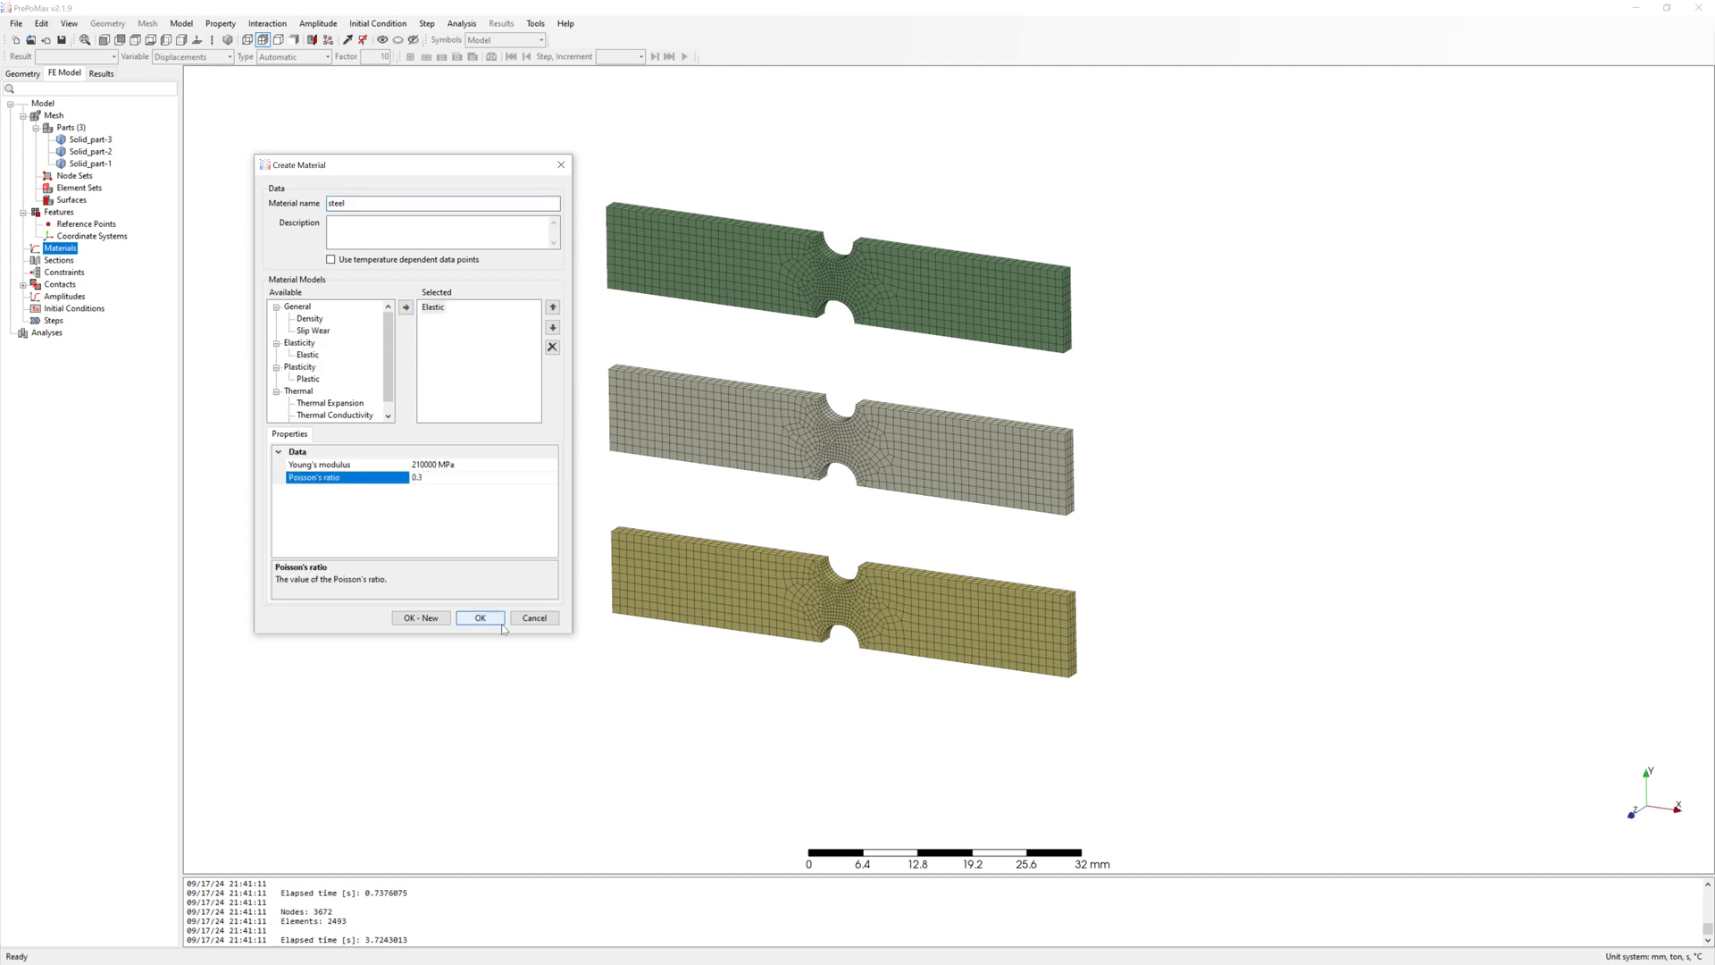
pyautogui.click(480, 618)
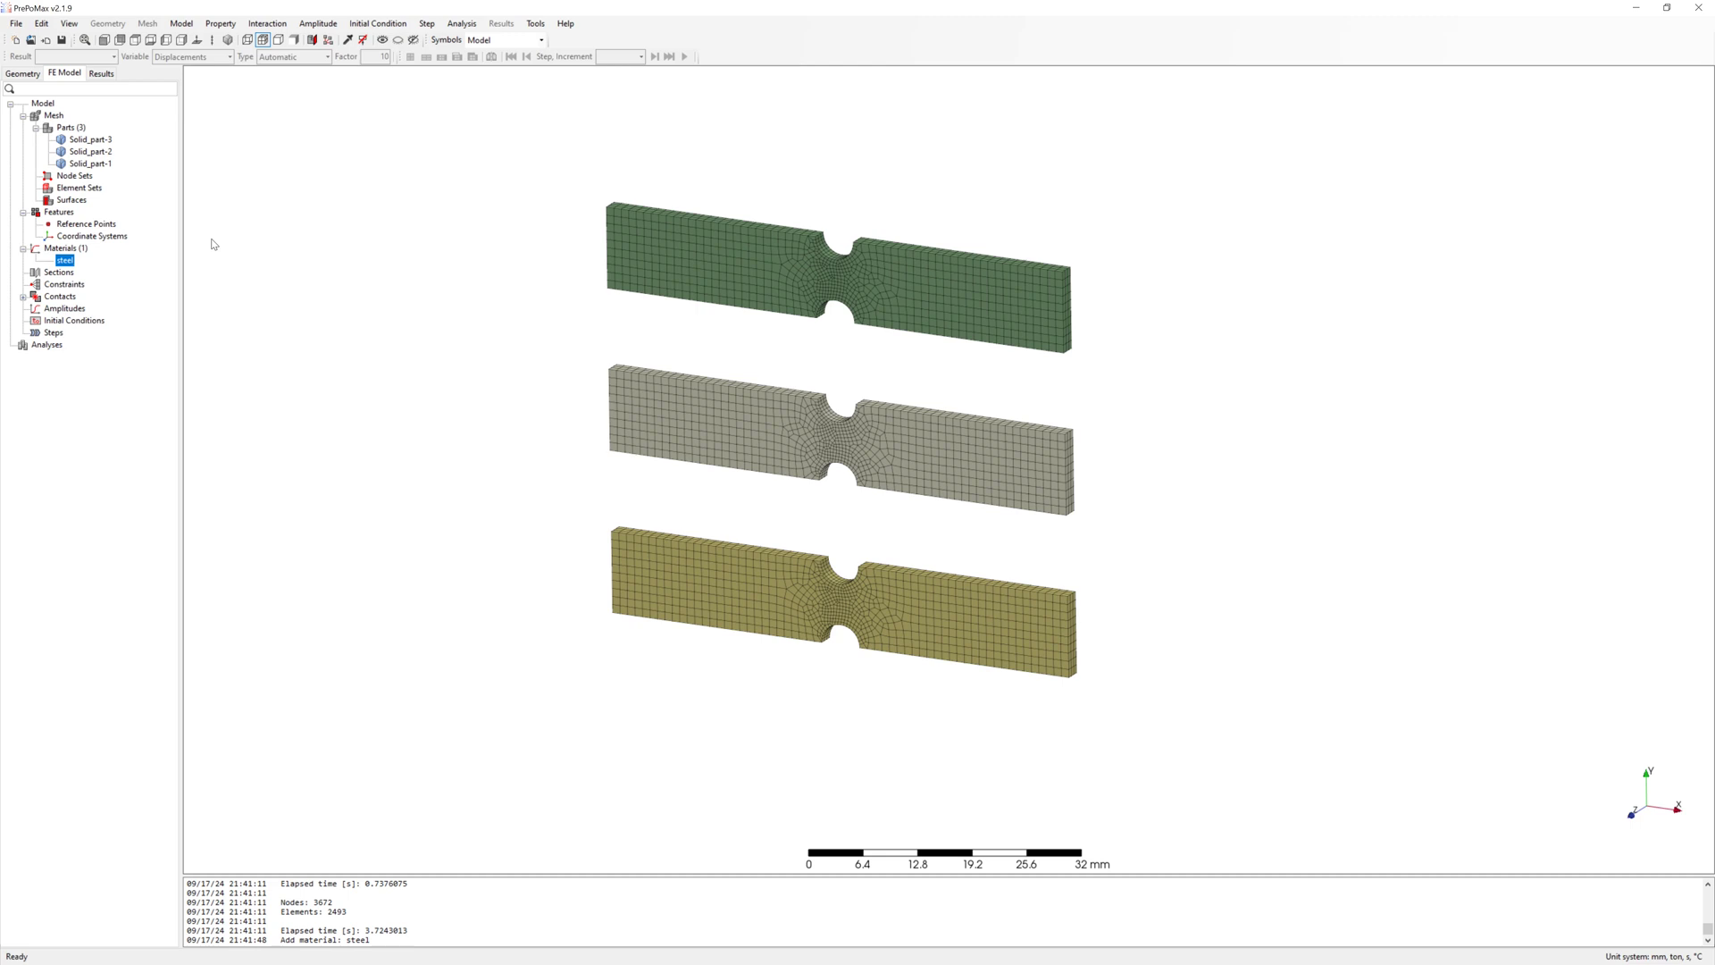
# - Create a solid section with the steel material and assign it to all three plates
pyautogui.click(58, 272)
pyautogui.rightClick(62, 274)
pyautogui.click(90, 284)
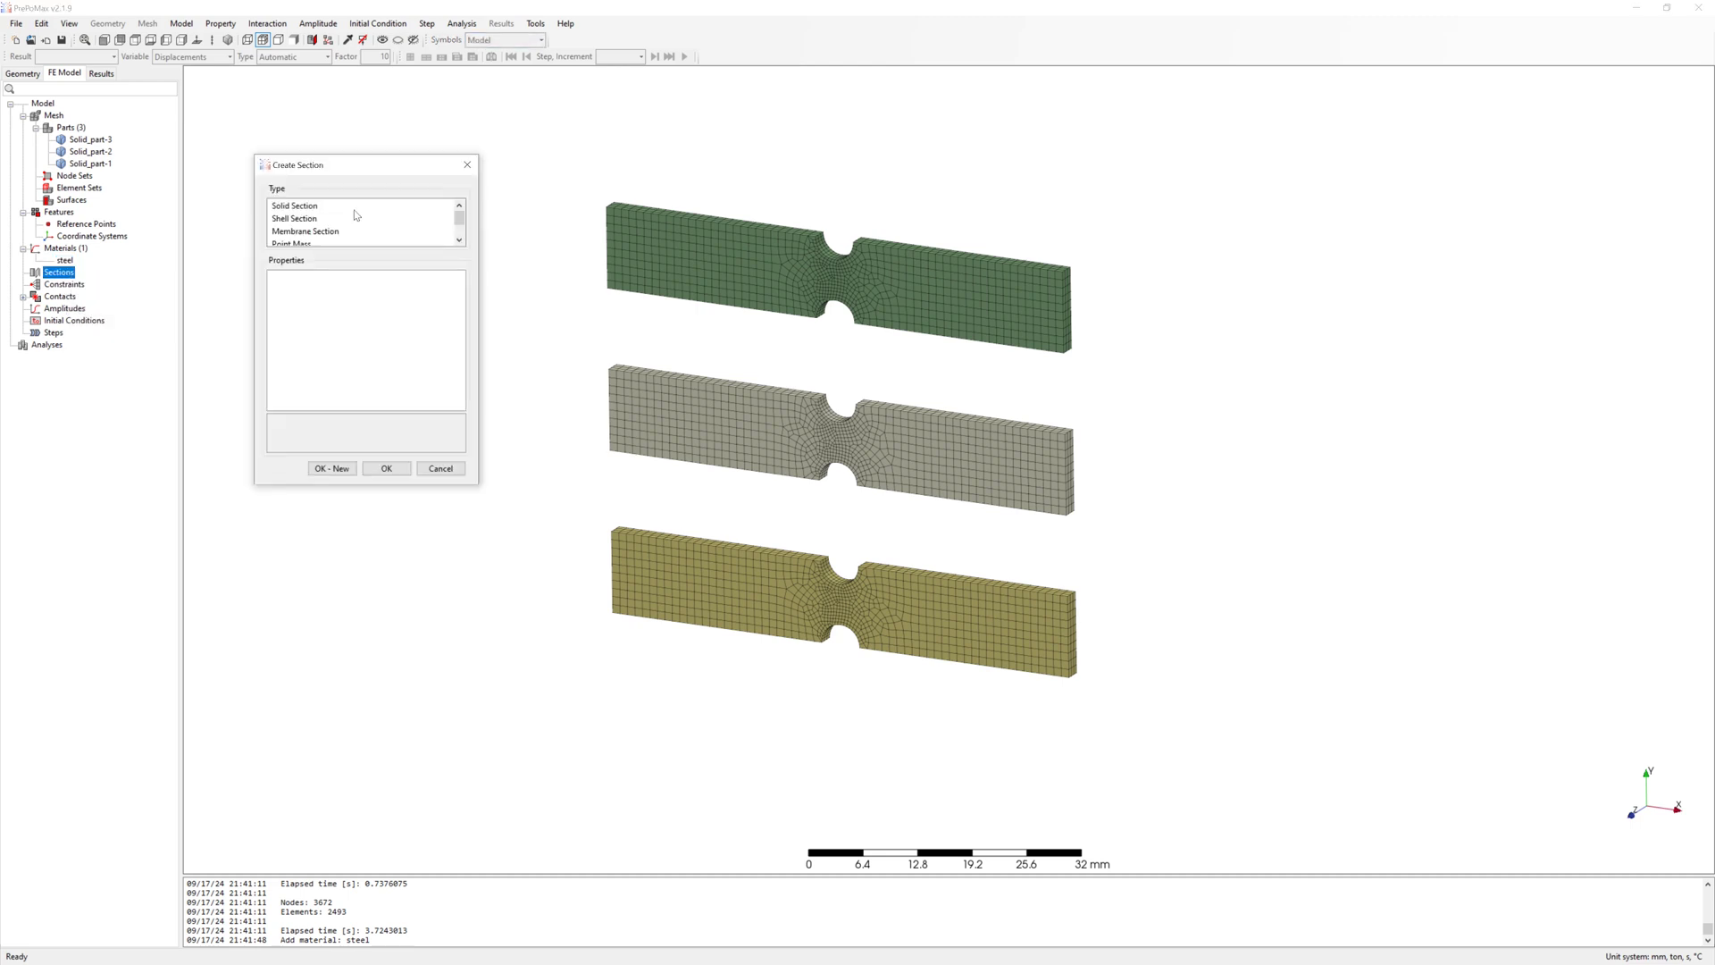
pyautogui.click(328, 207)
pyautogui.click(858, 276)
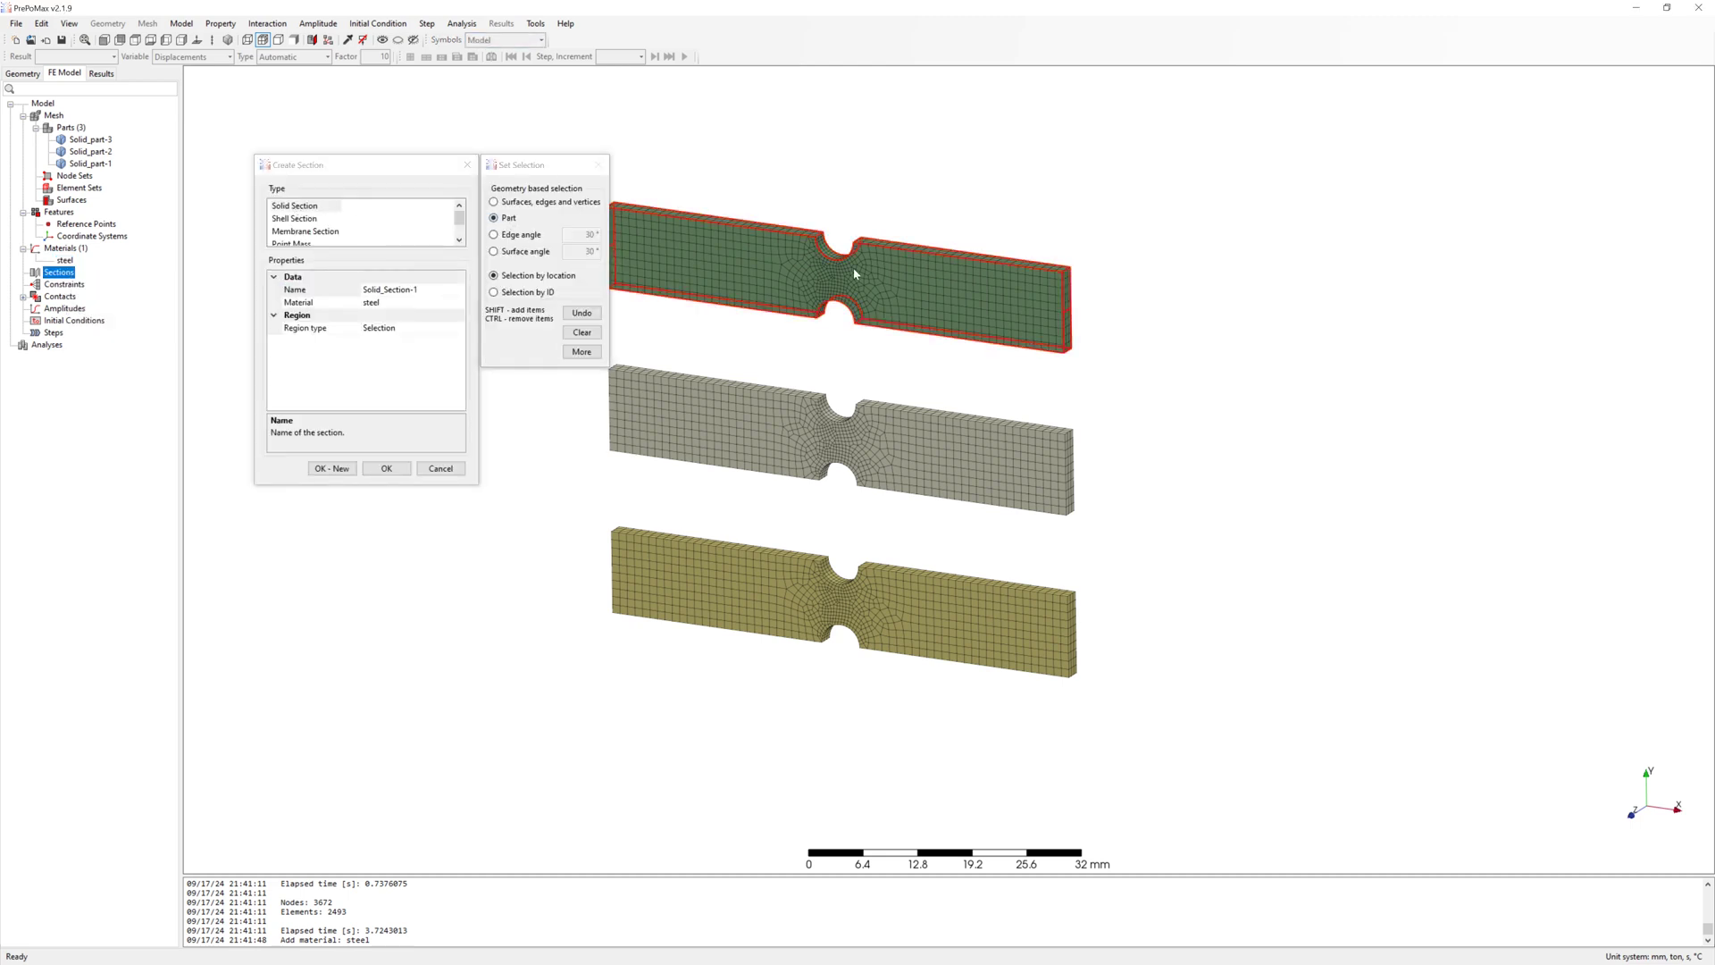
pyautogui.click(848, 447)
pyautogui.click(790, 581)
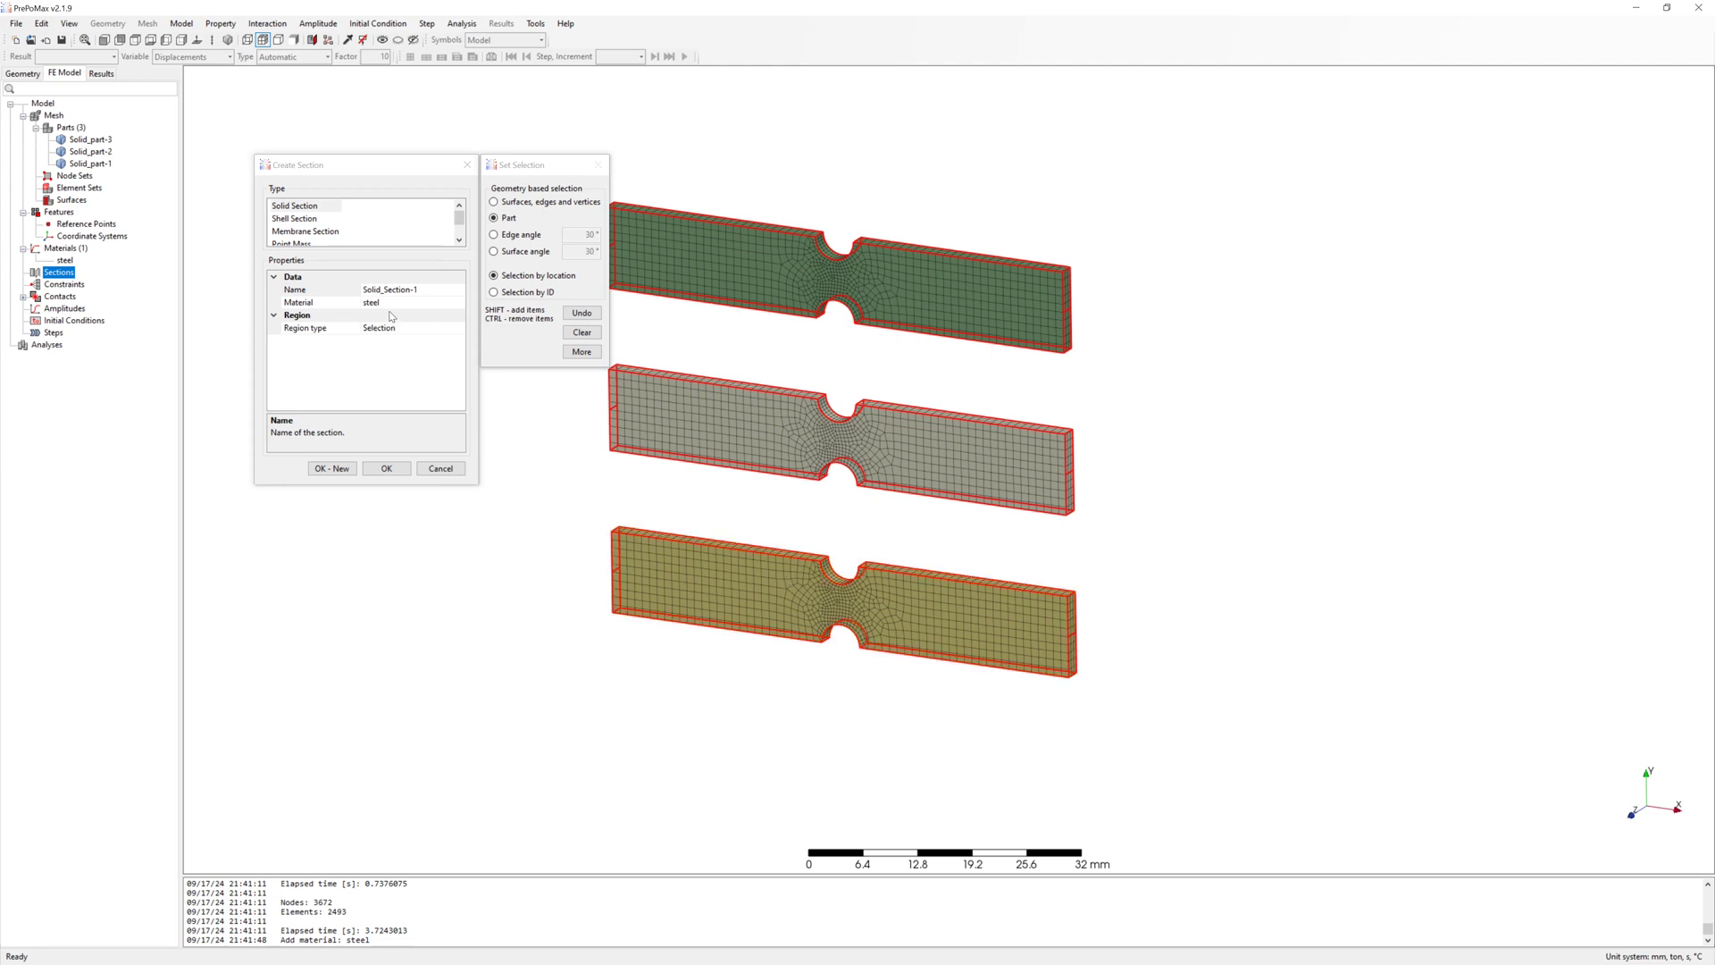
pyautogui.click(386, 468)
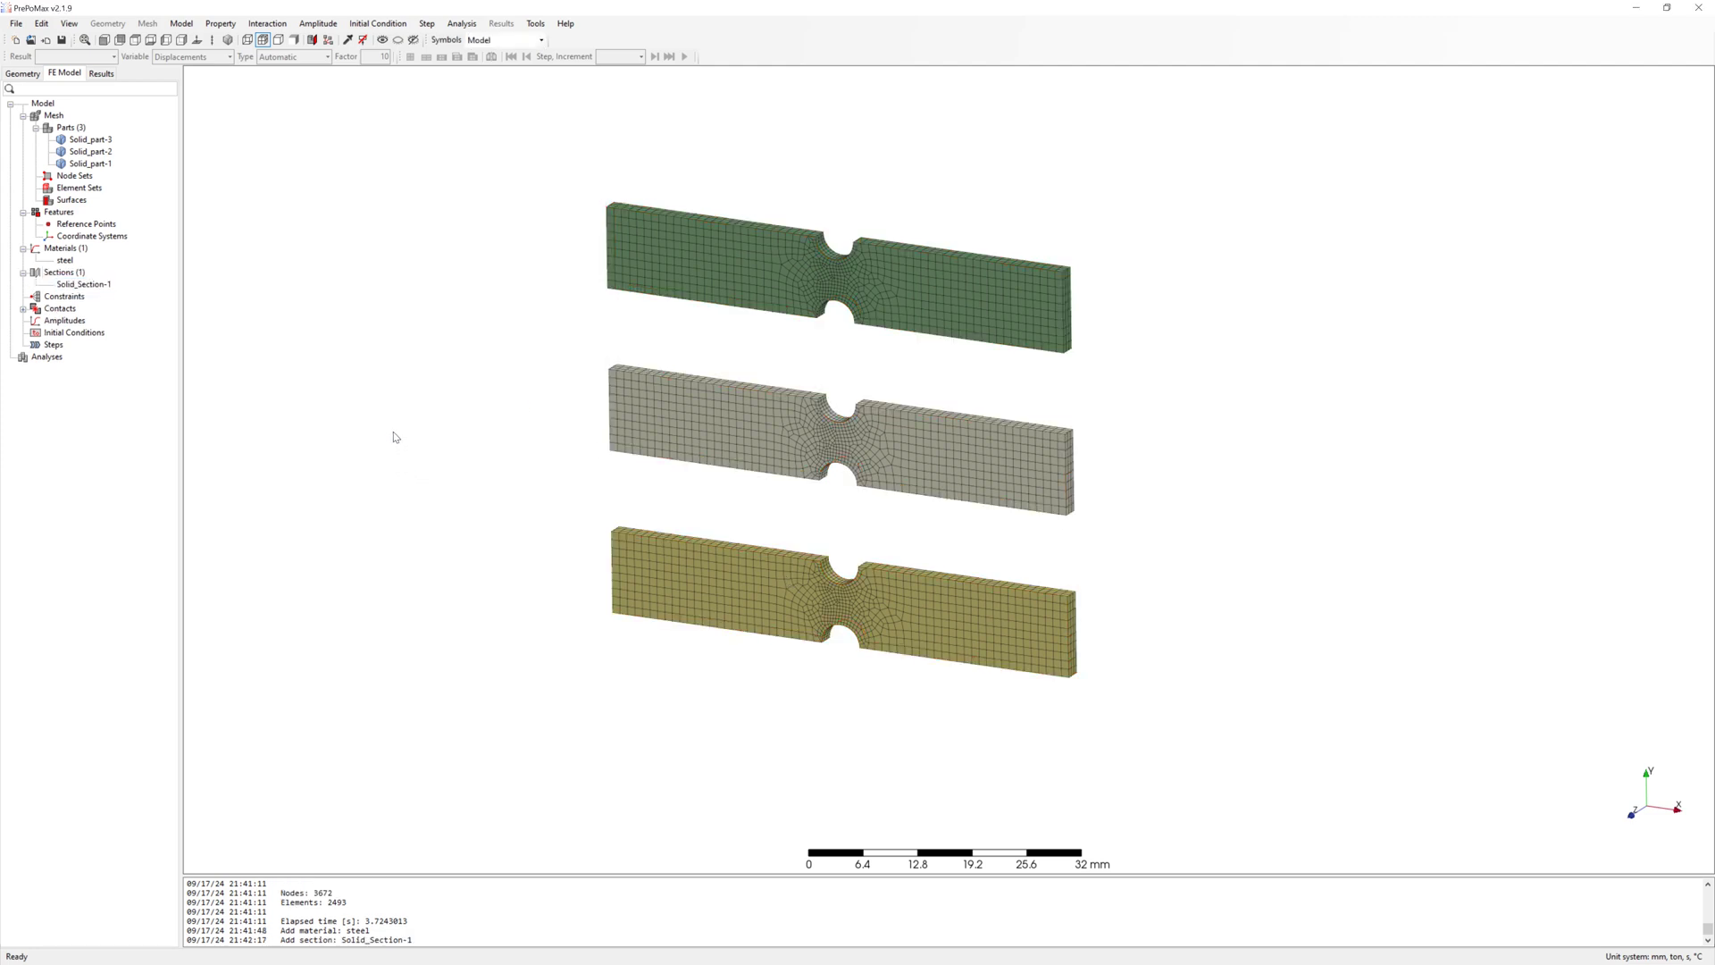
# - Create a static step with automatic incrementation, keeping the other step settings at their defaults
pyautogui.rightClick(53, 344)
pyautogui.click(92, 352)
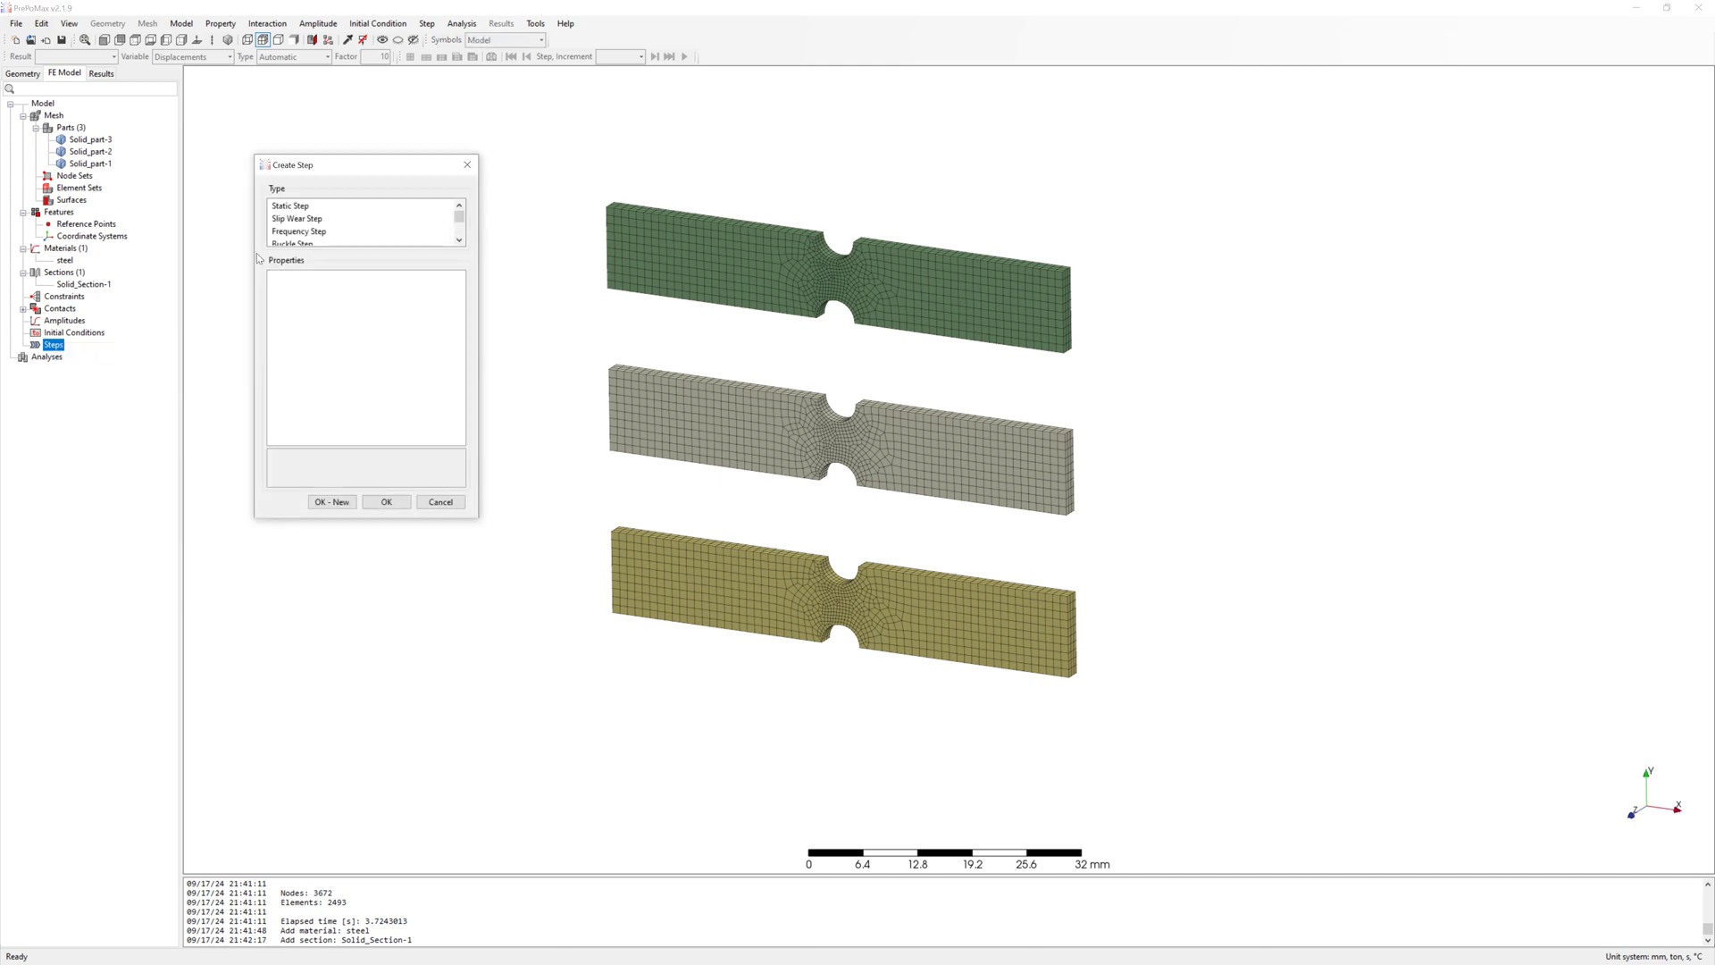
pyautogui.click(301, 207)
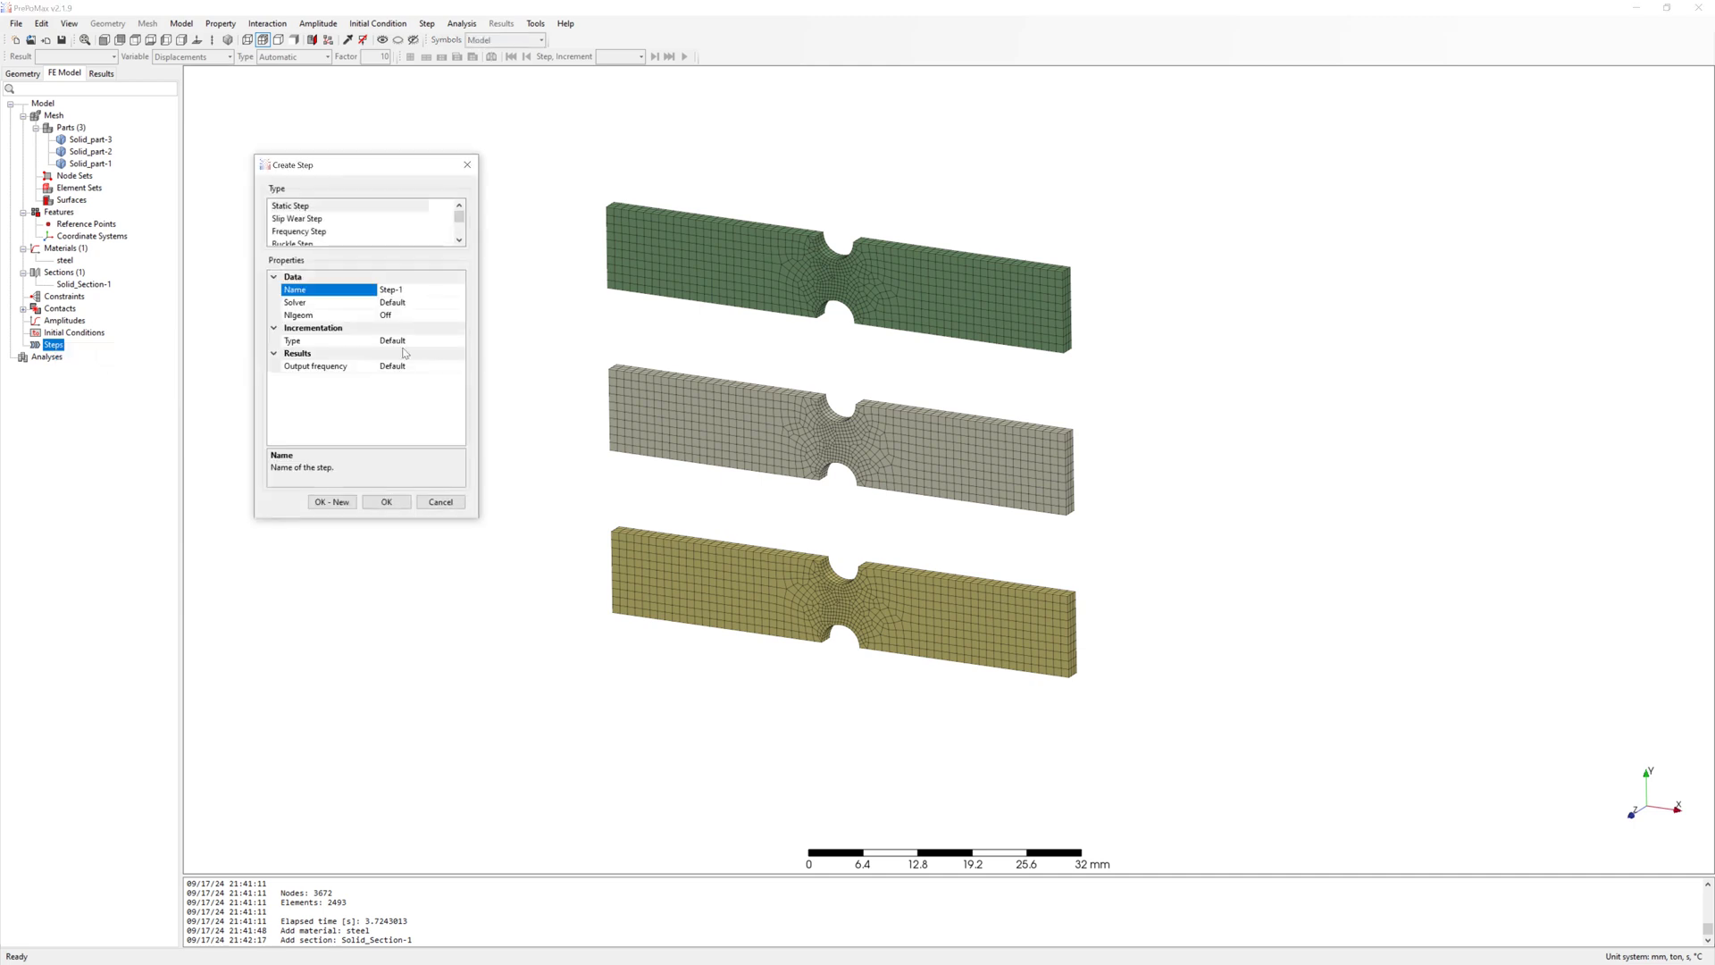
pyautogui.click(420, 341)
pyautogui.click(459, 341)
pyautogui.click(410, 366)
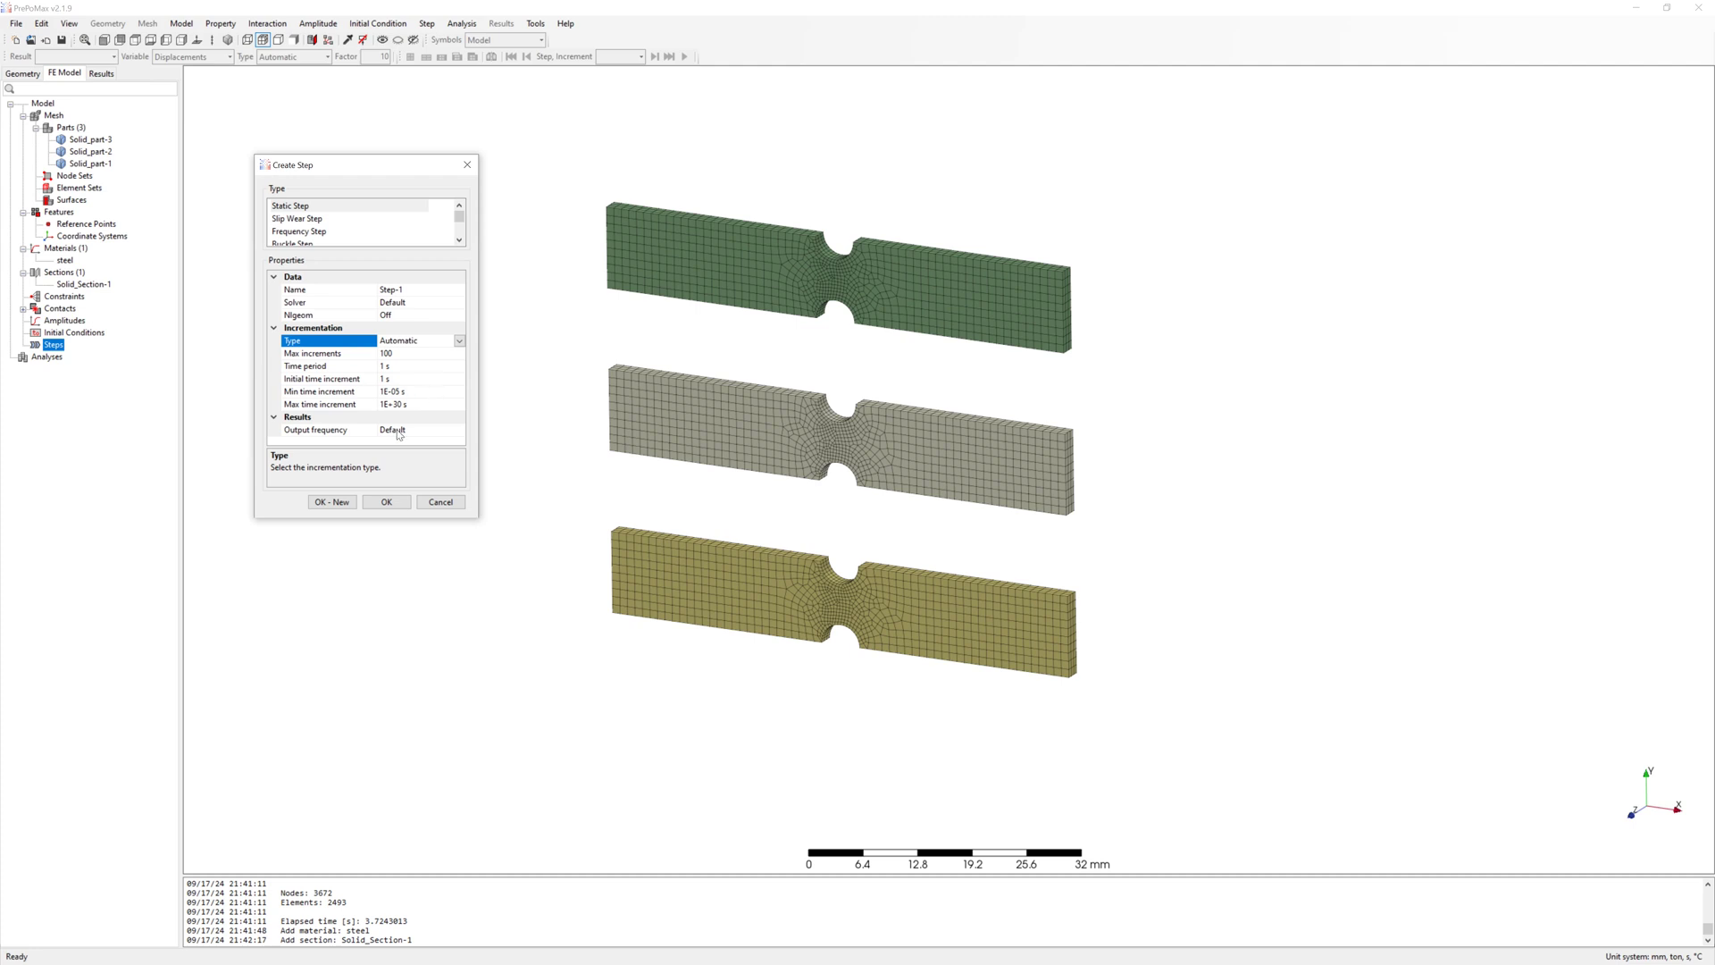
pyautogui.click(387, 501)
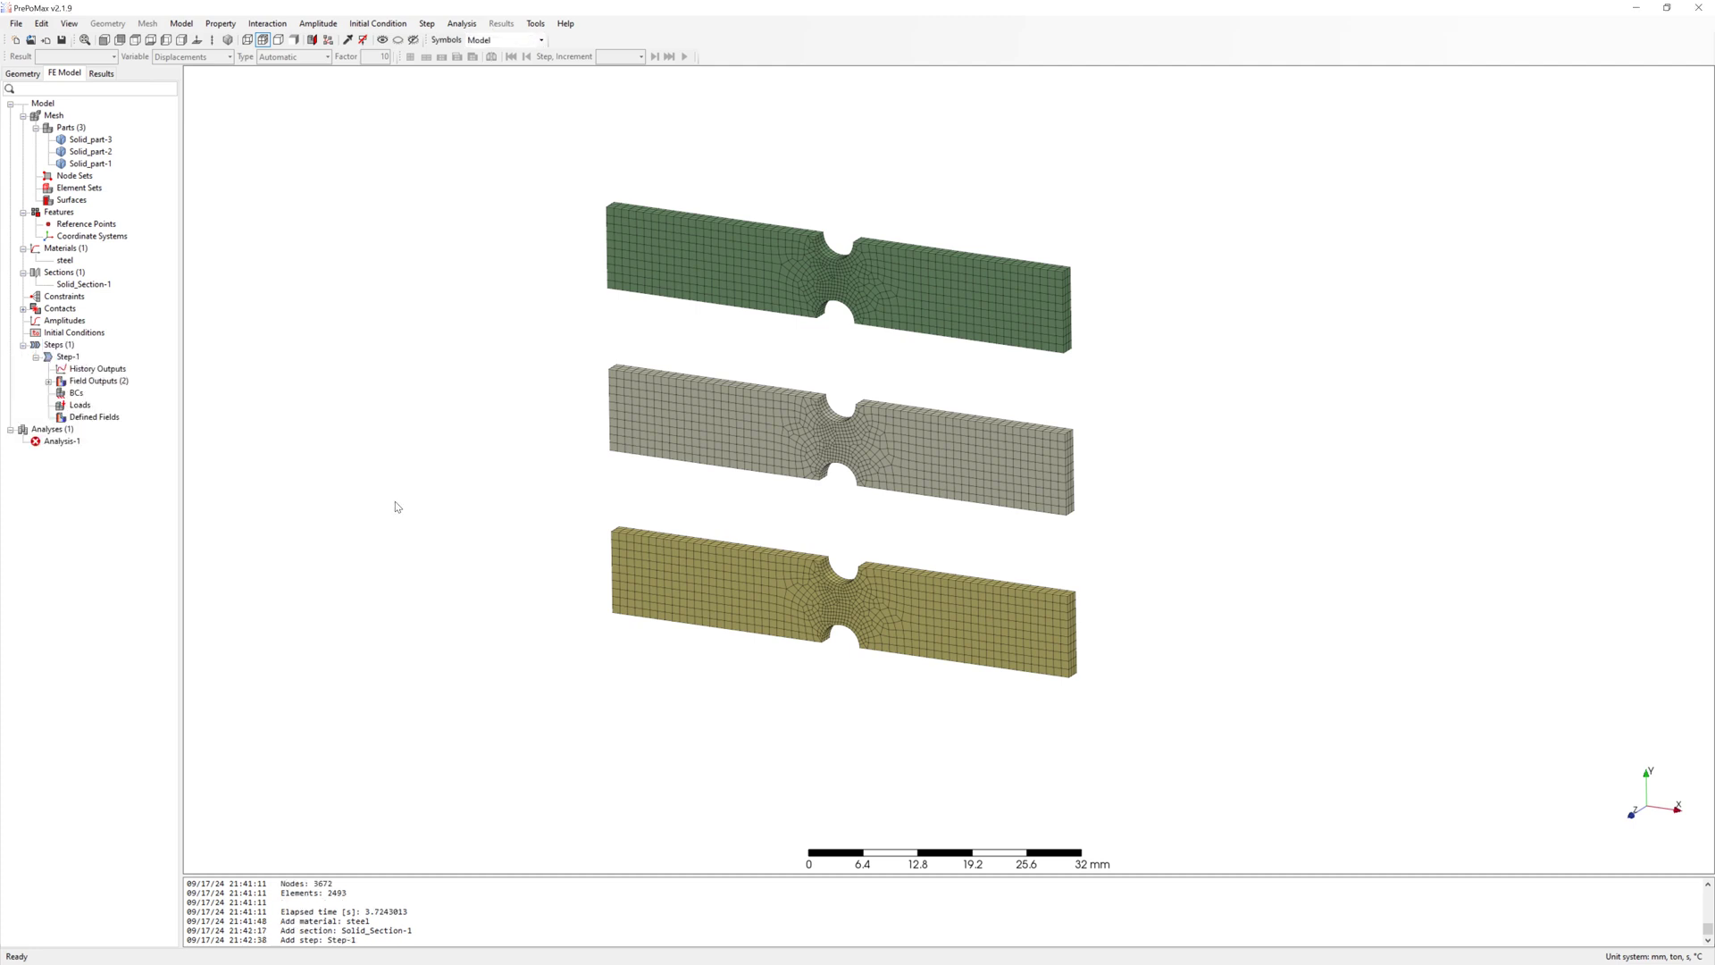
# - Create a fixed boundary condition on the complete left end faces of all three plates
pyautogui.rightClick(79, 394)
pyautogui.click(106, 401)
pyautogui.click(282, 206)
pyautogui.moveTo(547, 459); pyautogui.dragTo(688, 458, button='middle')
pyautogui.click(749, 261)
pyautogui.keyDown('shift'); pyautogui.click(707, 388); pyautogui.keyUp('shift')
pyautogui.keyDown('shift'); pyautogui.click(701, 425); pyautogui.keyUp('shift')
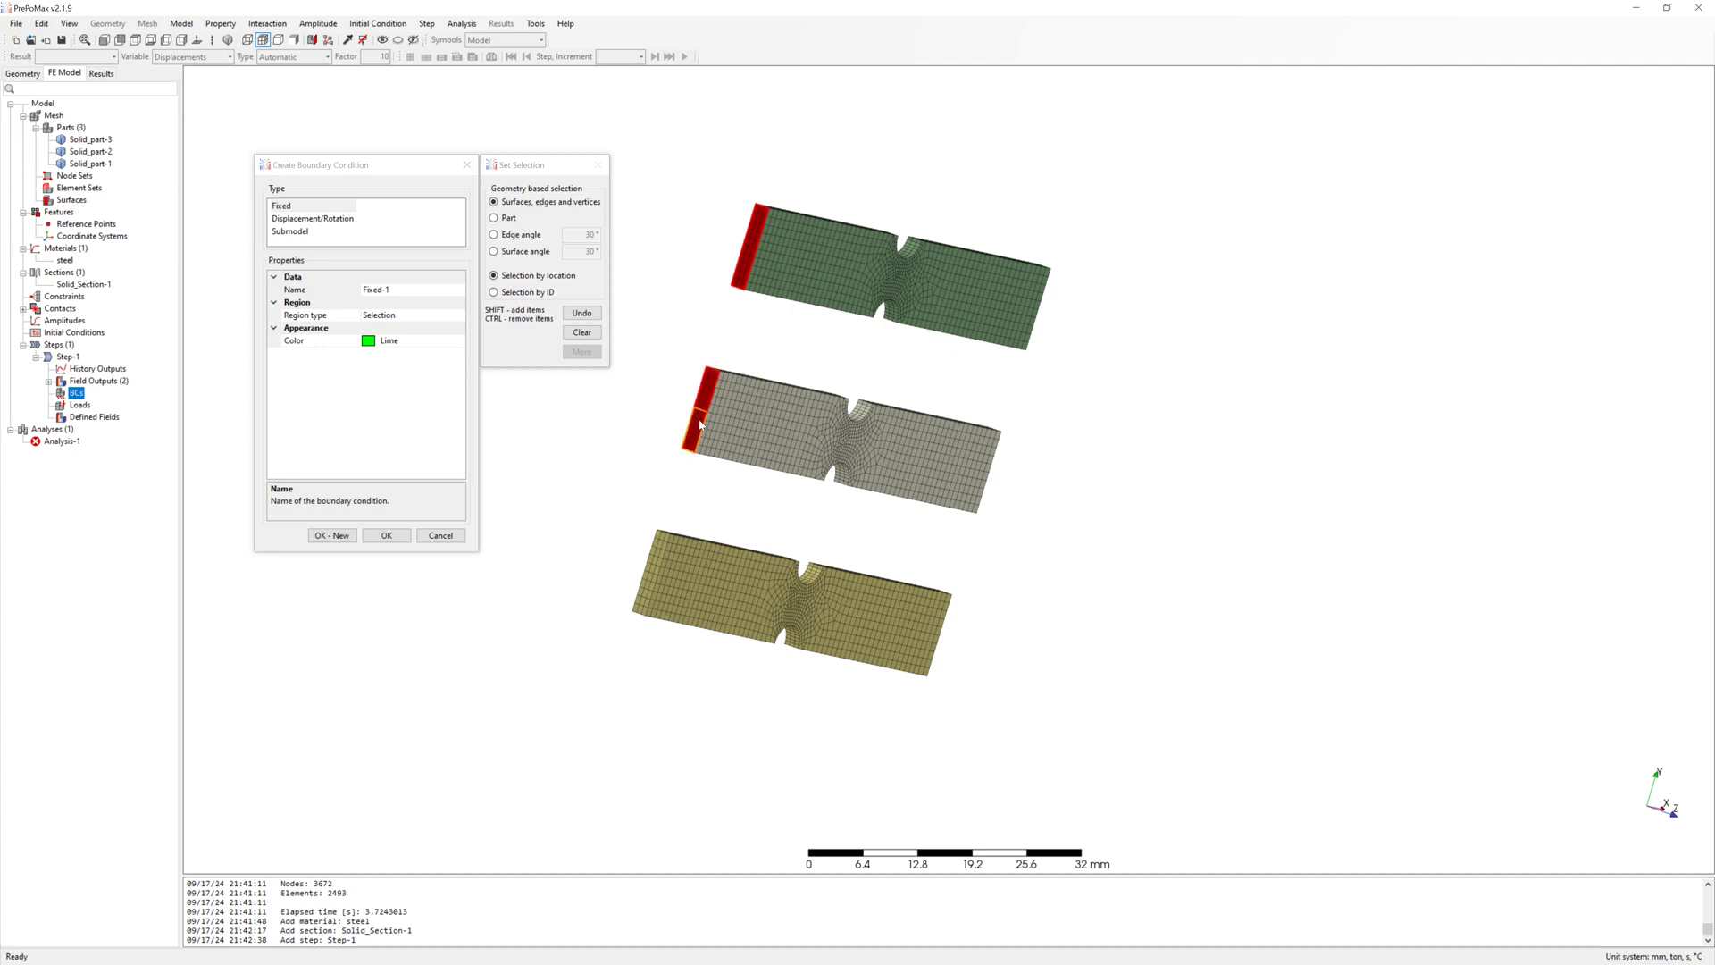
pyautogui.keyDown('shift'); pyautogui.click(658, 555); pyautogui.keyUp('shift')
pyautogui.keyDown('shift'); pyautogui.click(634, 586); pyautogui.keyUp('shift')
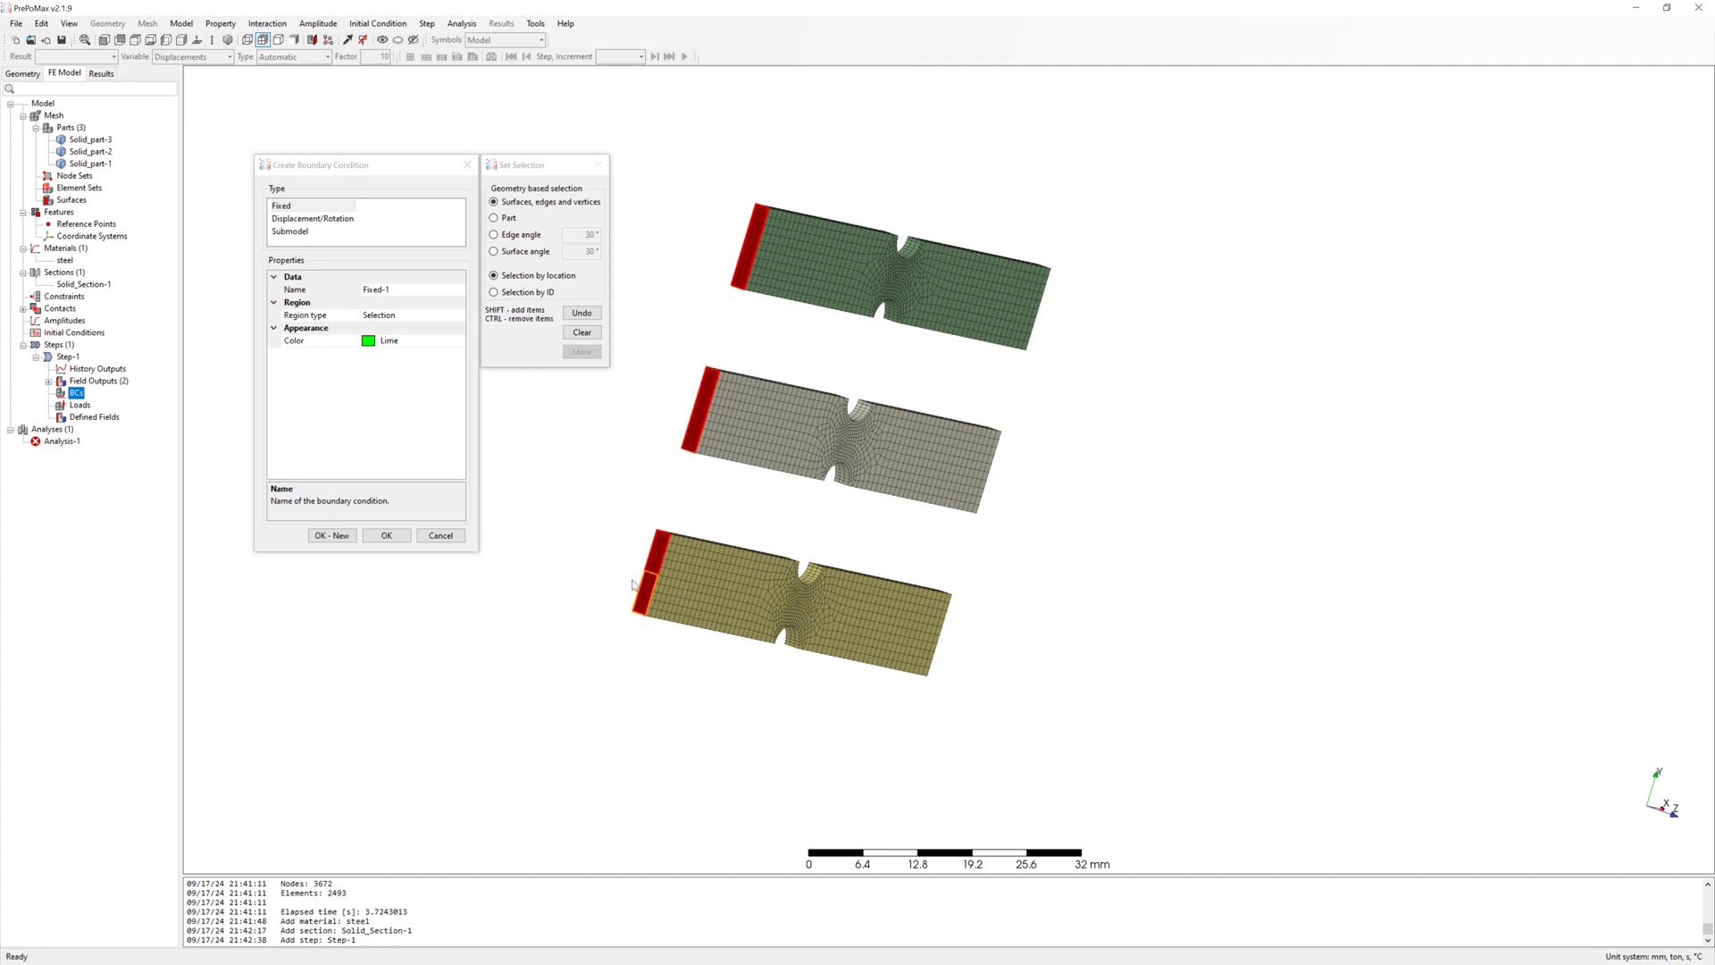
pyautogui.click(386, 536)
pyautogui.moveTo(840, 434); pyautogui.dragTo(700, 428, button='middle')
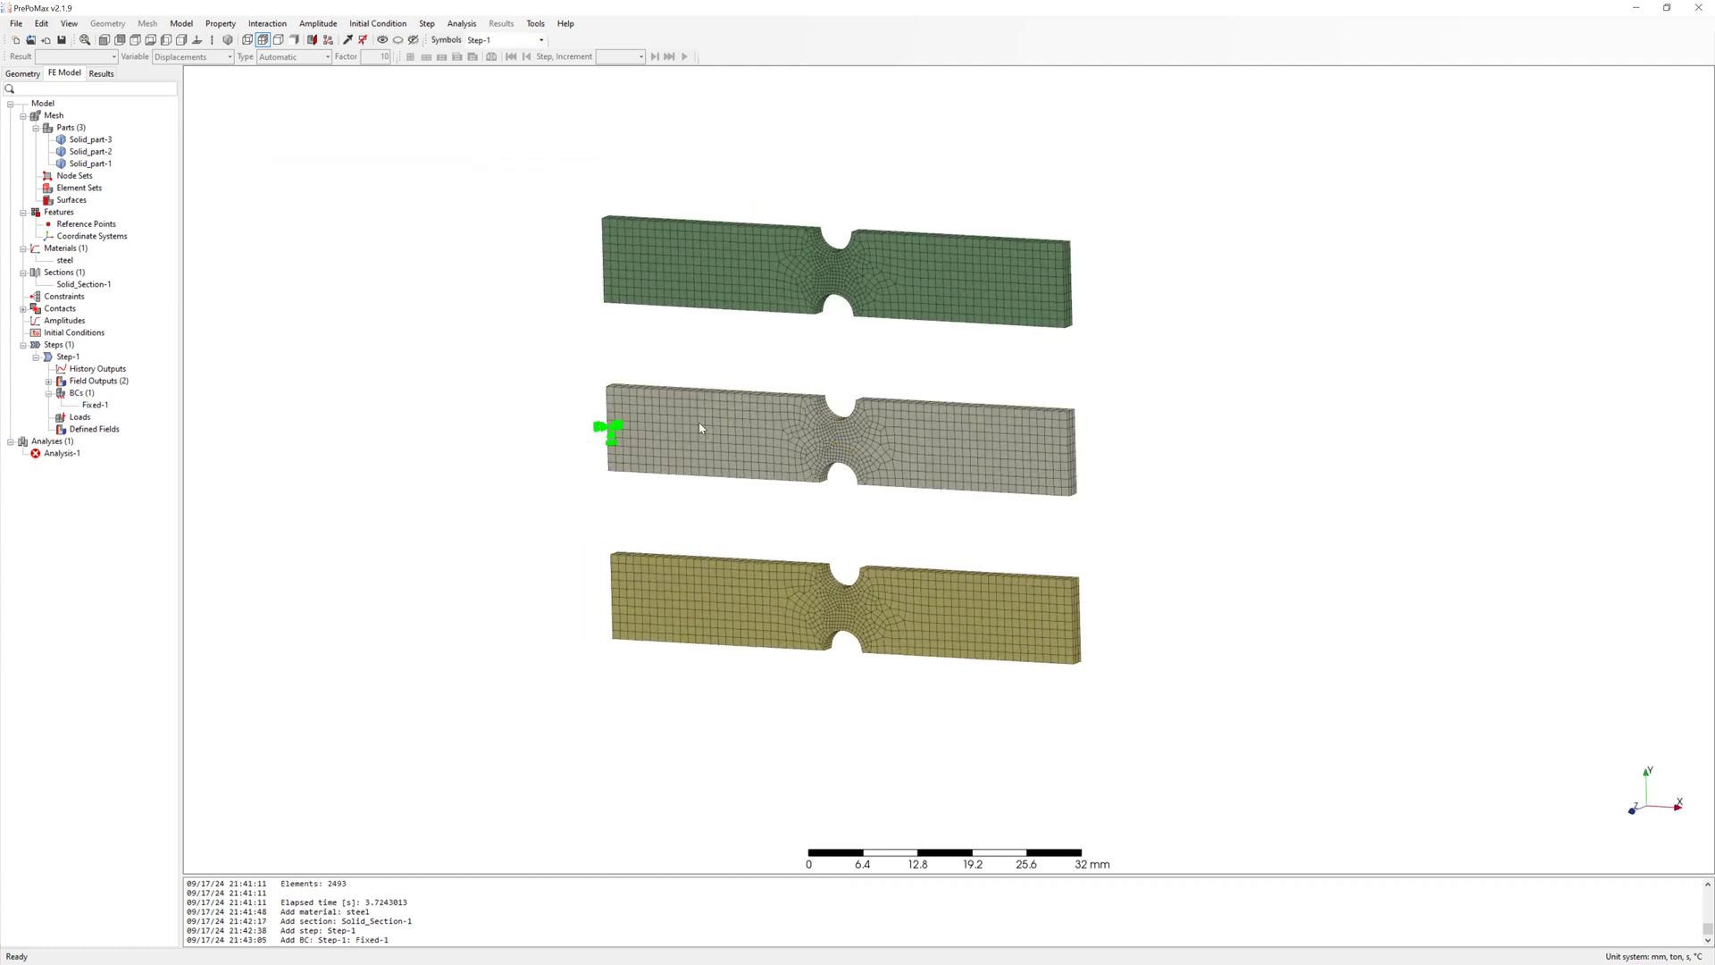
# - Start a concentrated force load and select the single mesh node at mid-height of the upper plate's right end face
pyautogui.click(80, 417)
pyautogui.rightClick(80, 418)
pyautogui.click(96, 426)
pyautogui.click(312, 206)
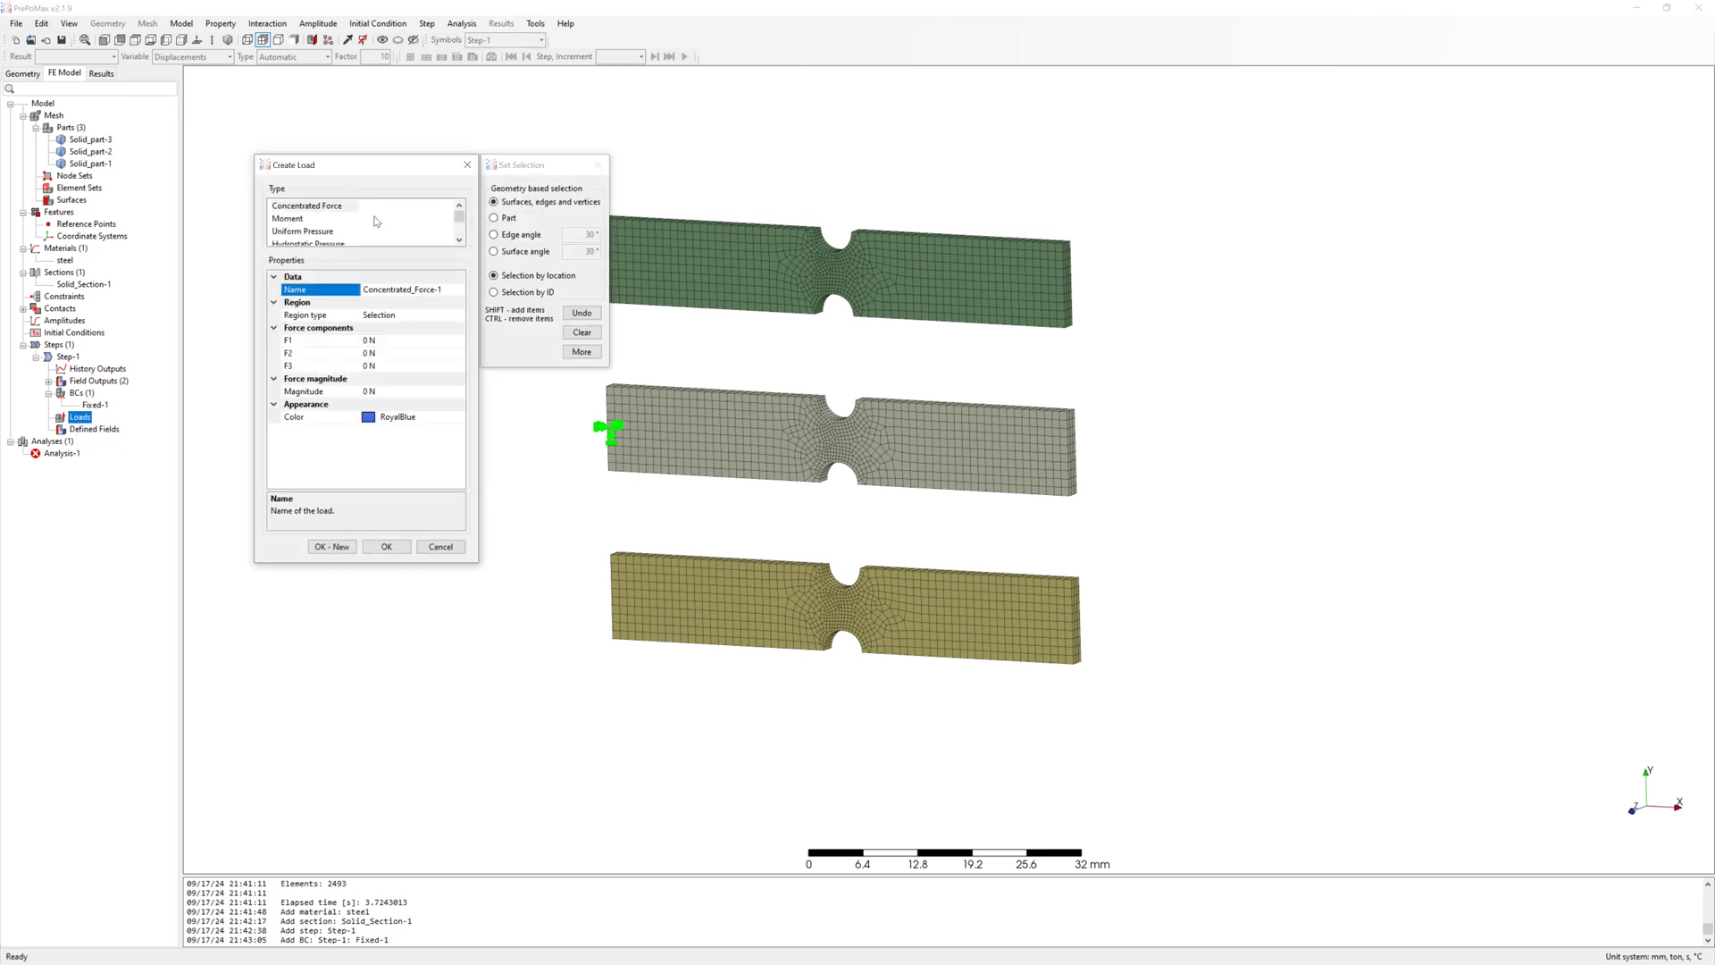
pyautogui.scroll(6, 1077, 239)
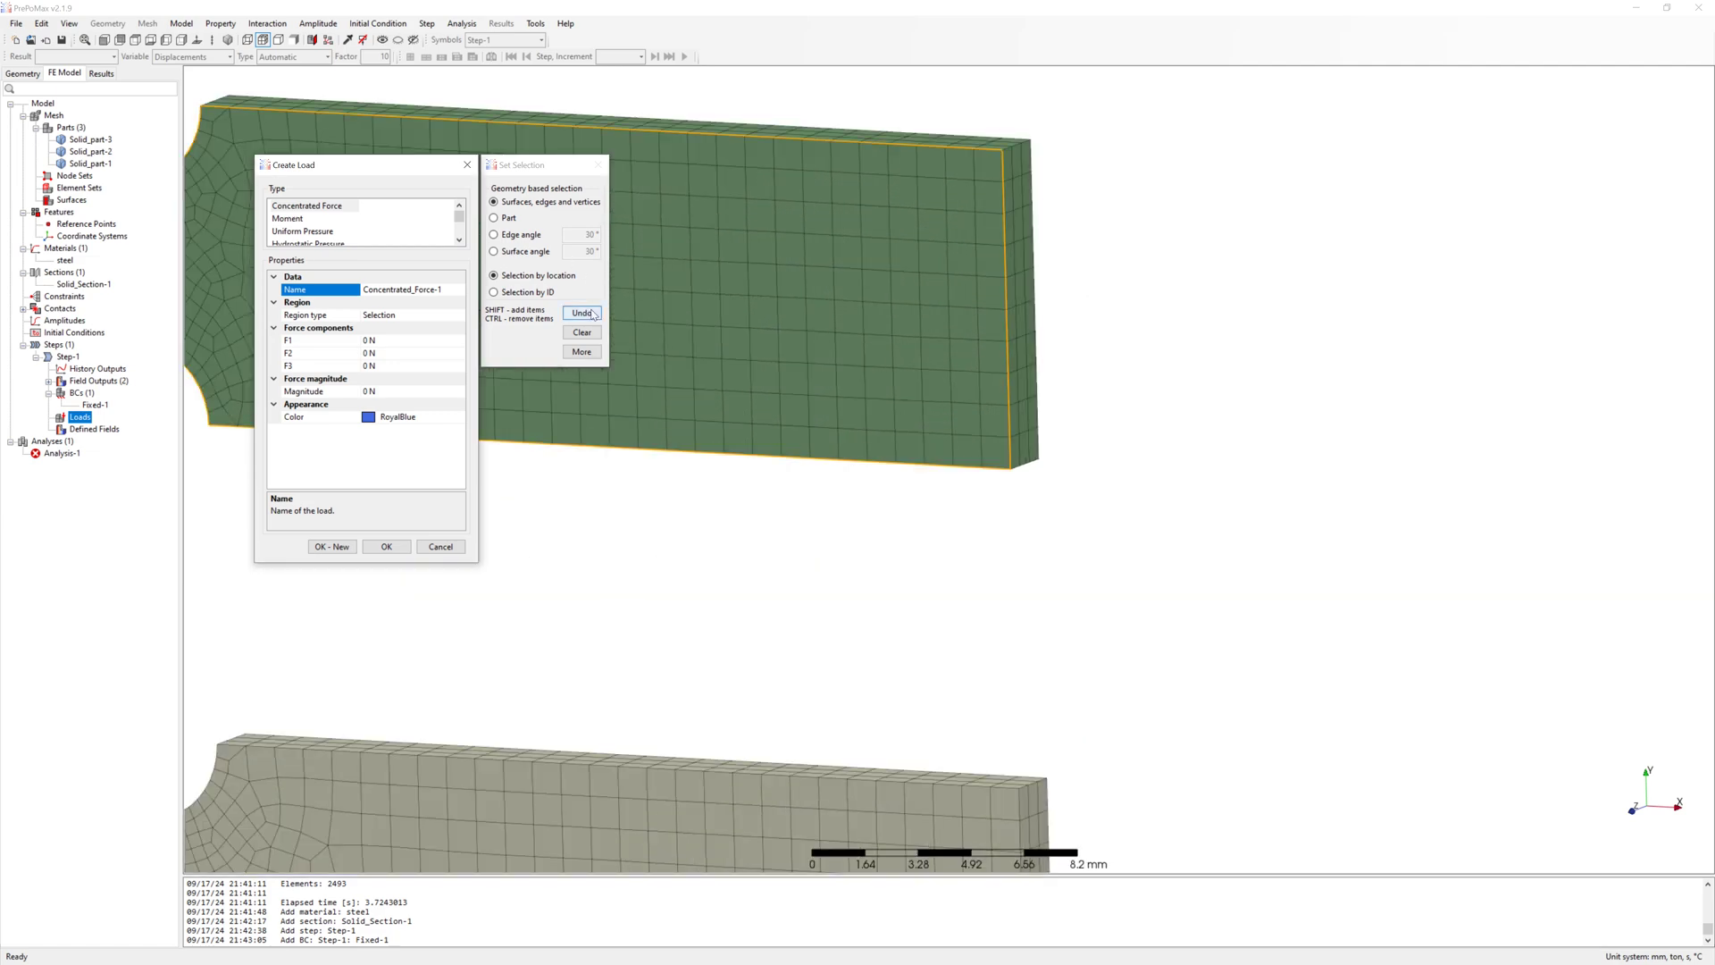
pyautogui.click(582, 351)
pyautogui.click(618, 202)
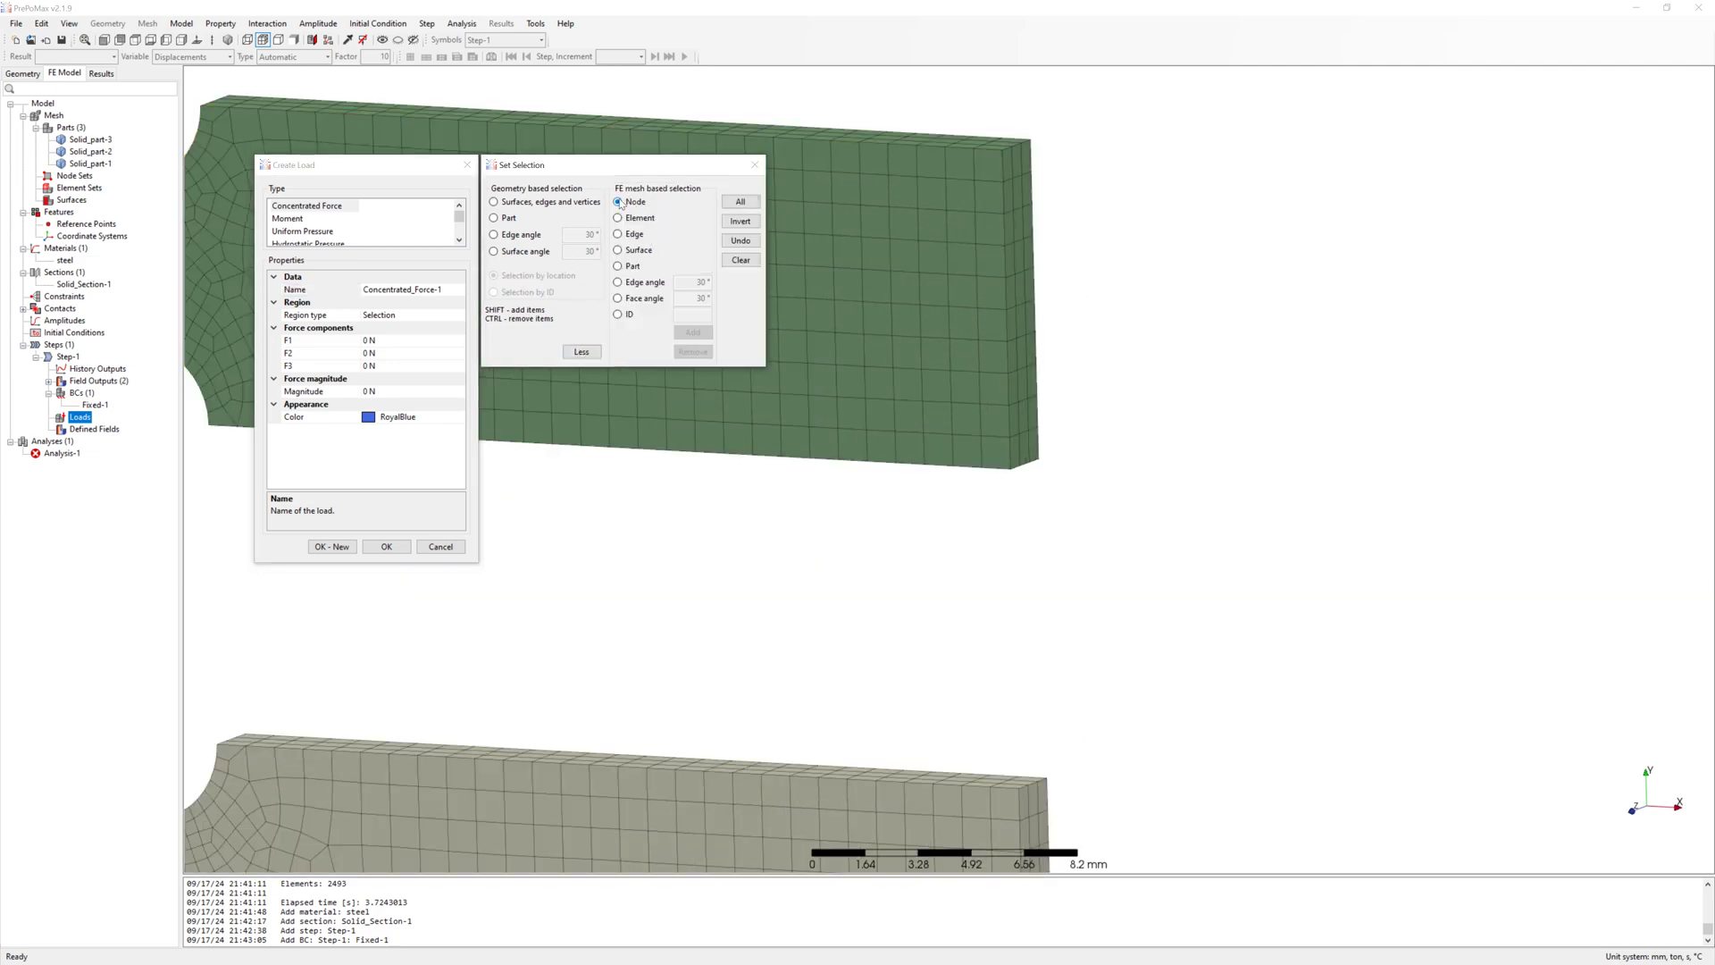
pyautogui.click(1016, 308)
# - Set the upper plate's force component F1 to 500 N and create the load
pyautogui.click(367, 341)
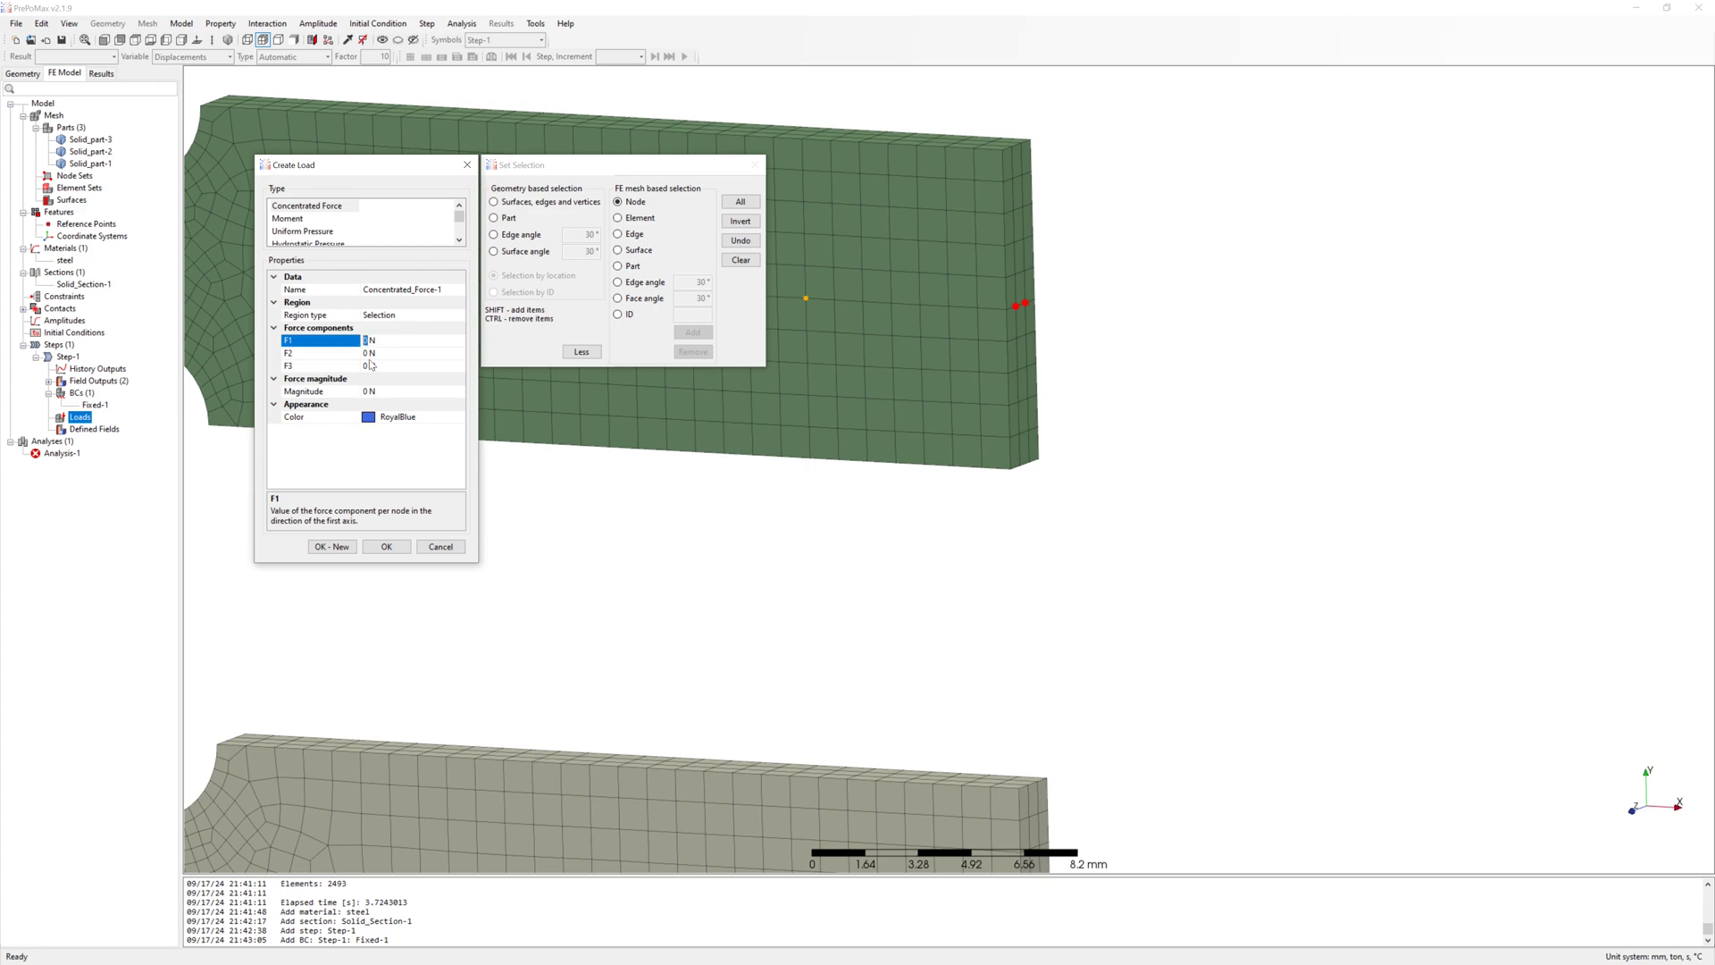
pyautogui.write('500')
pyautogui.click(386, 546)
pyautogui.scroll(-3, 613, 519)
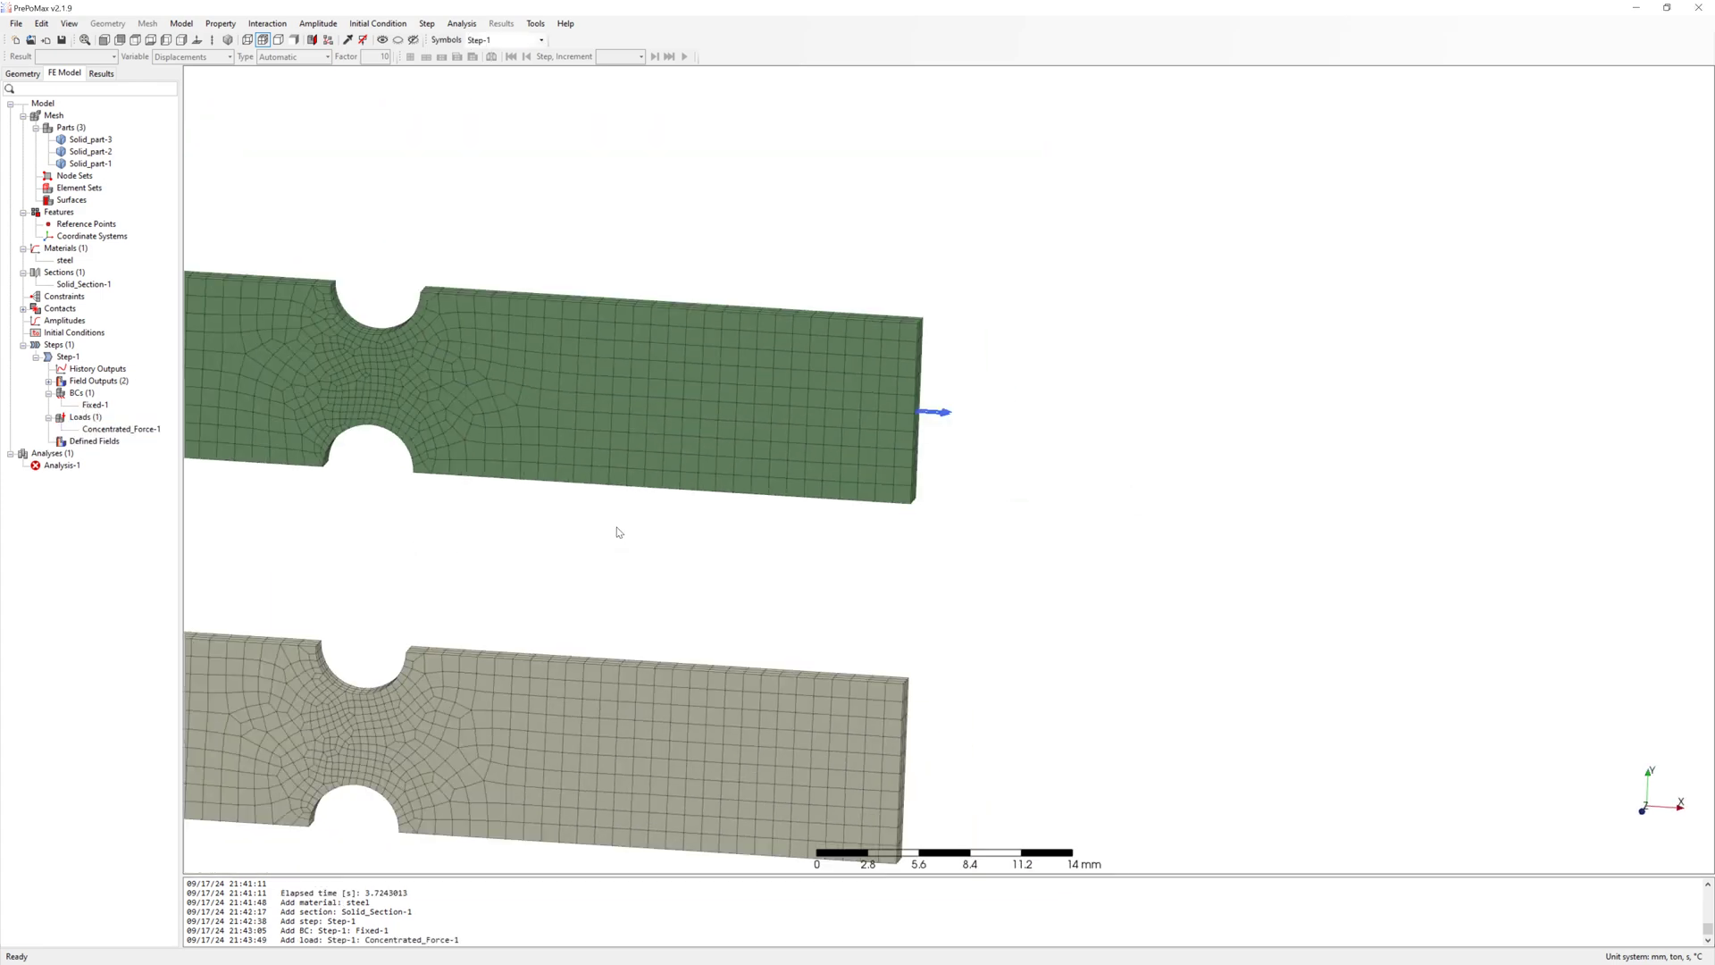
pyautogui.scroll(-5, 612, 519)
pyautogui.scroll(5, 585, 682)
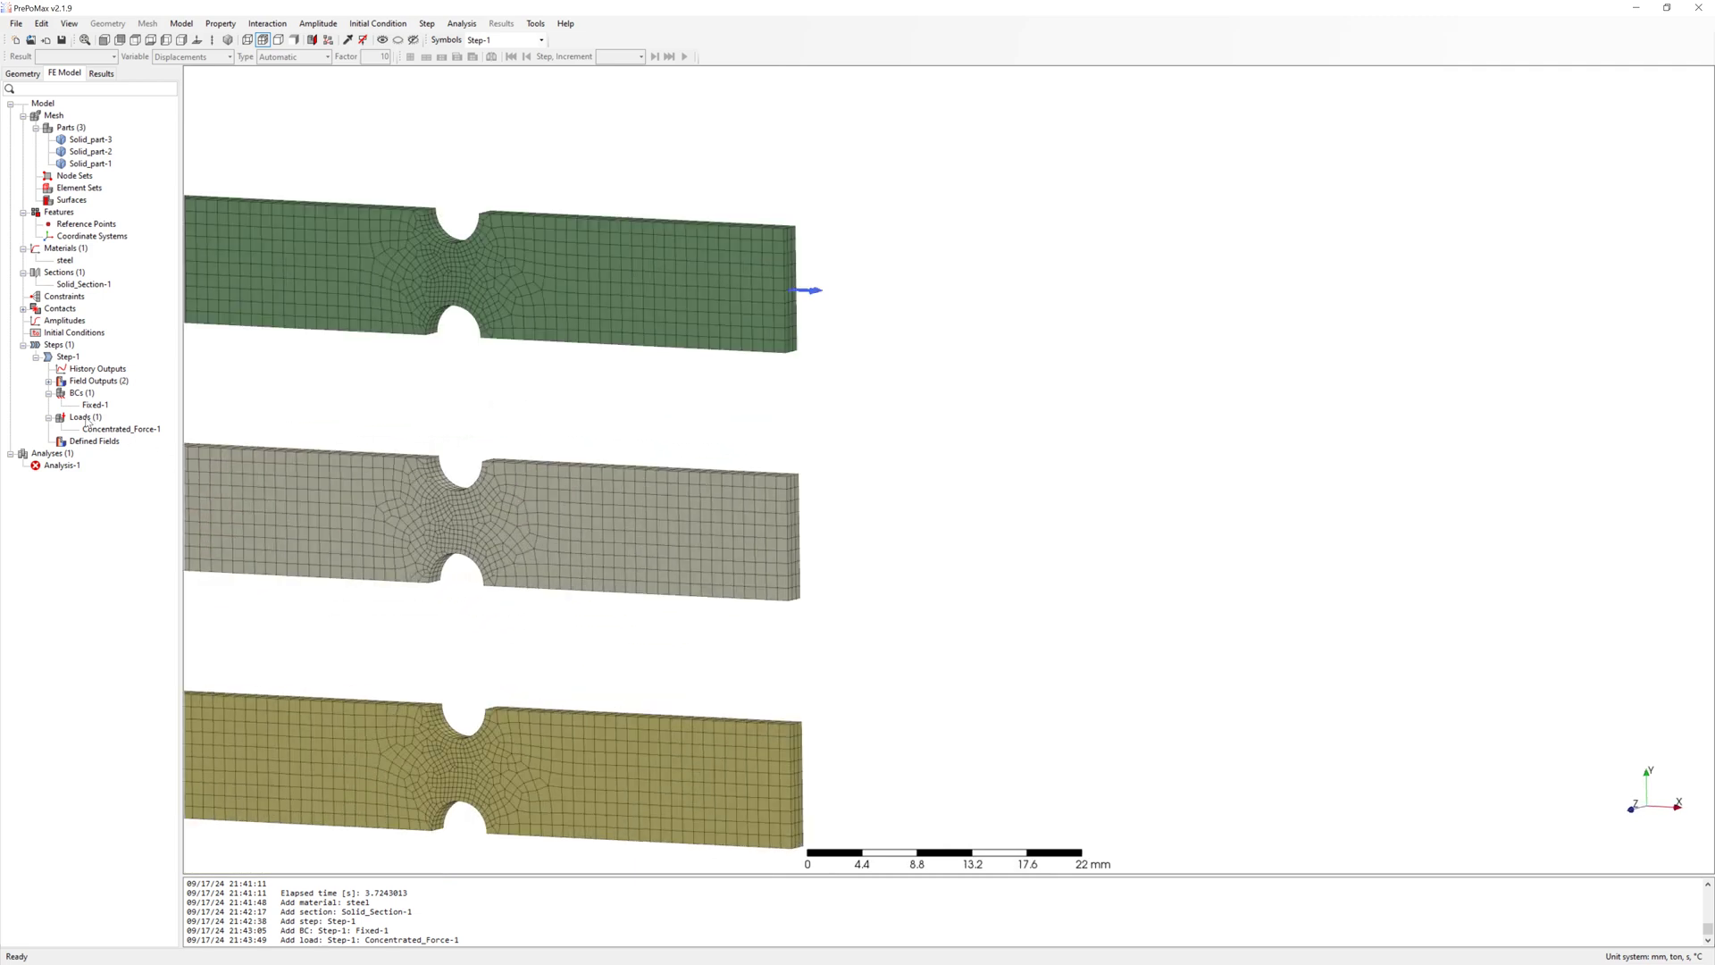
# - Create a second concentrated force with an F1 component on all nodes of the middle plate's right end face
pyautogui.doubleClick(85, 417)
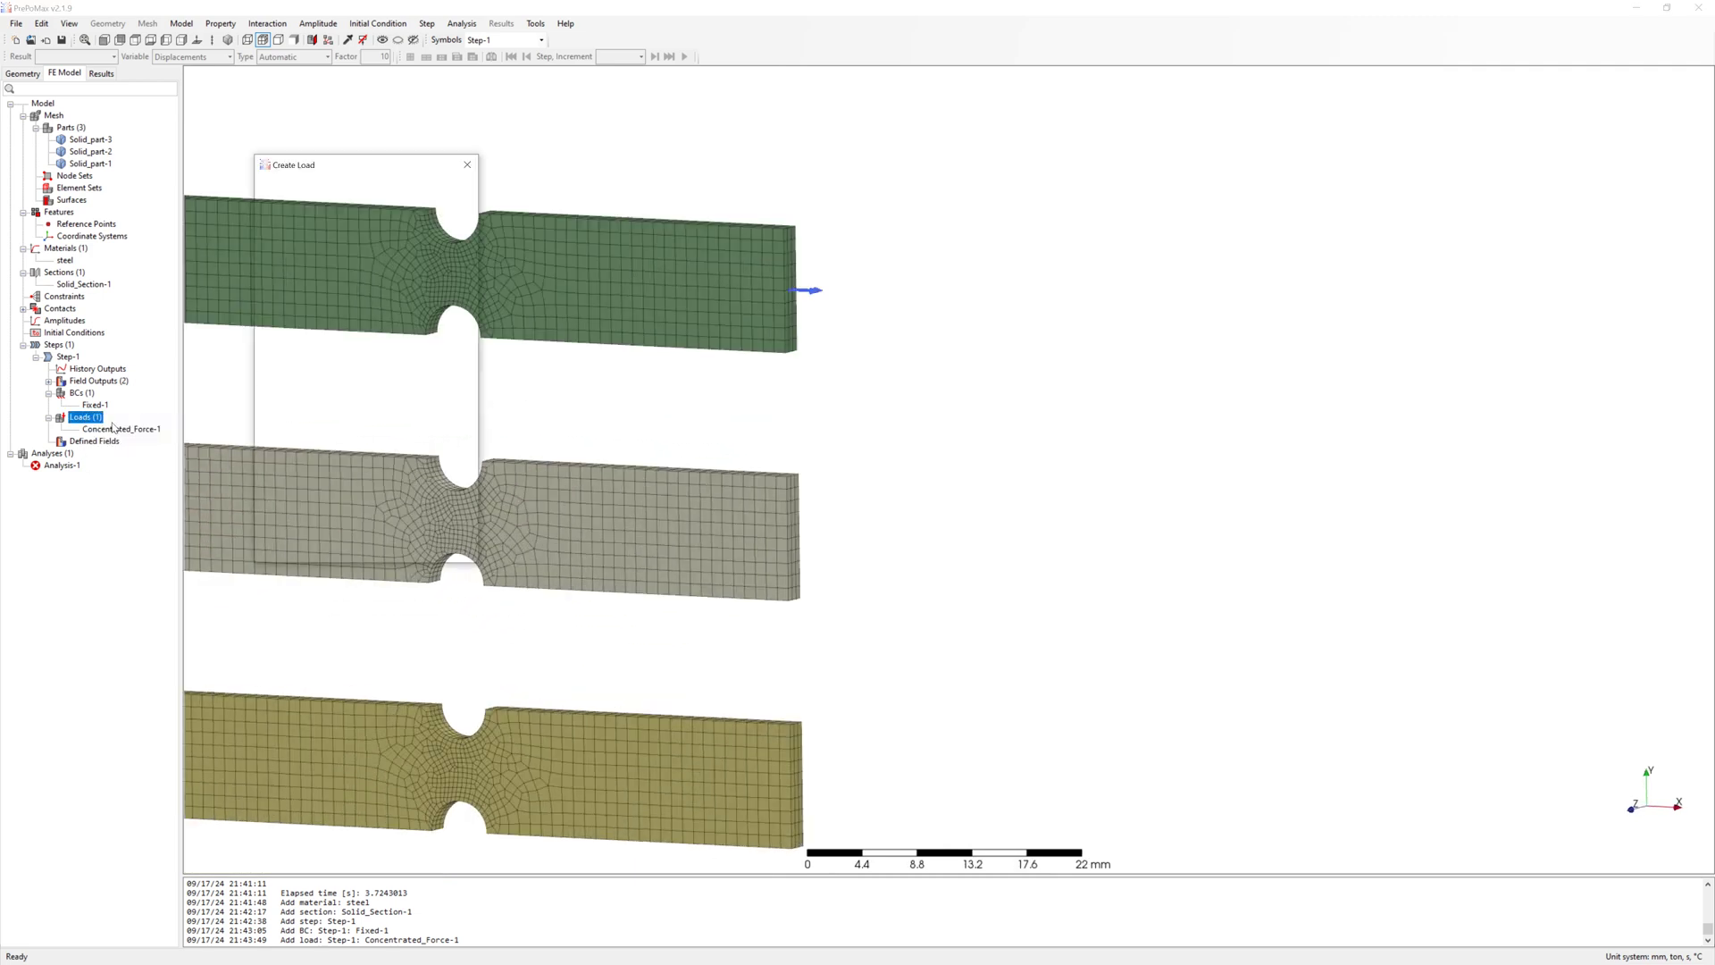
pyautogui.click(795, 536)
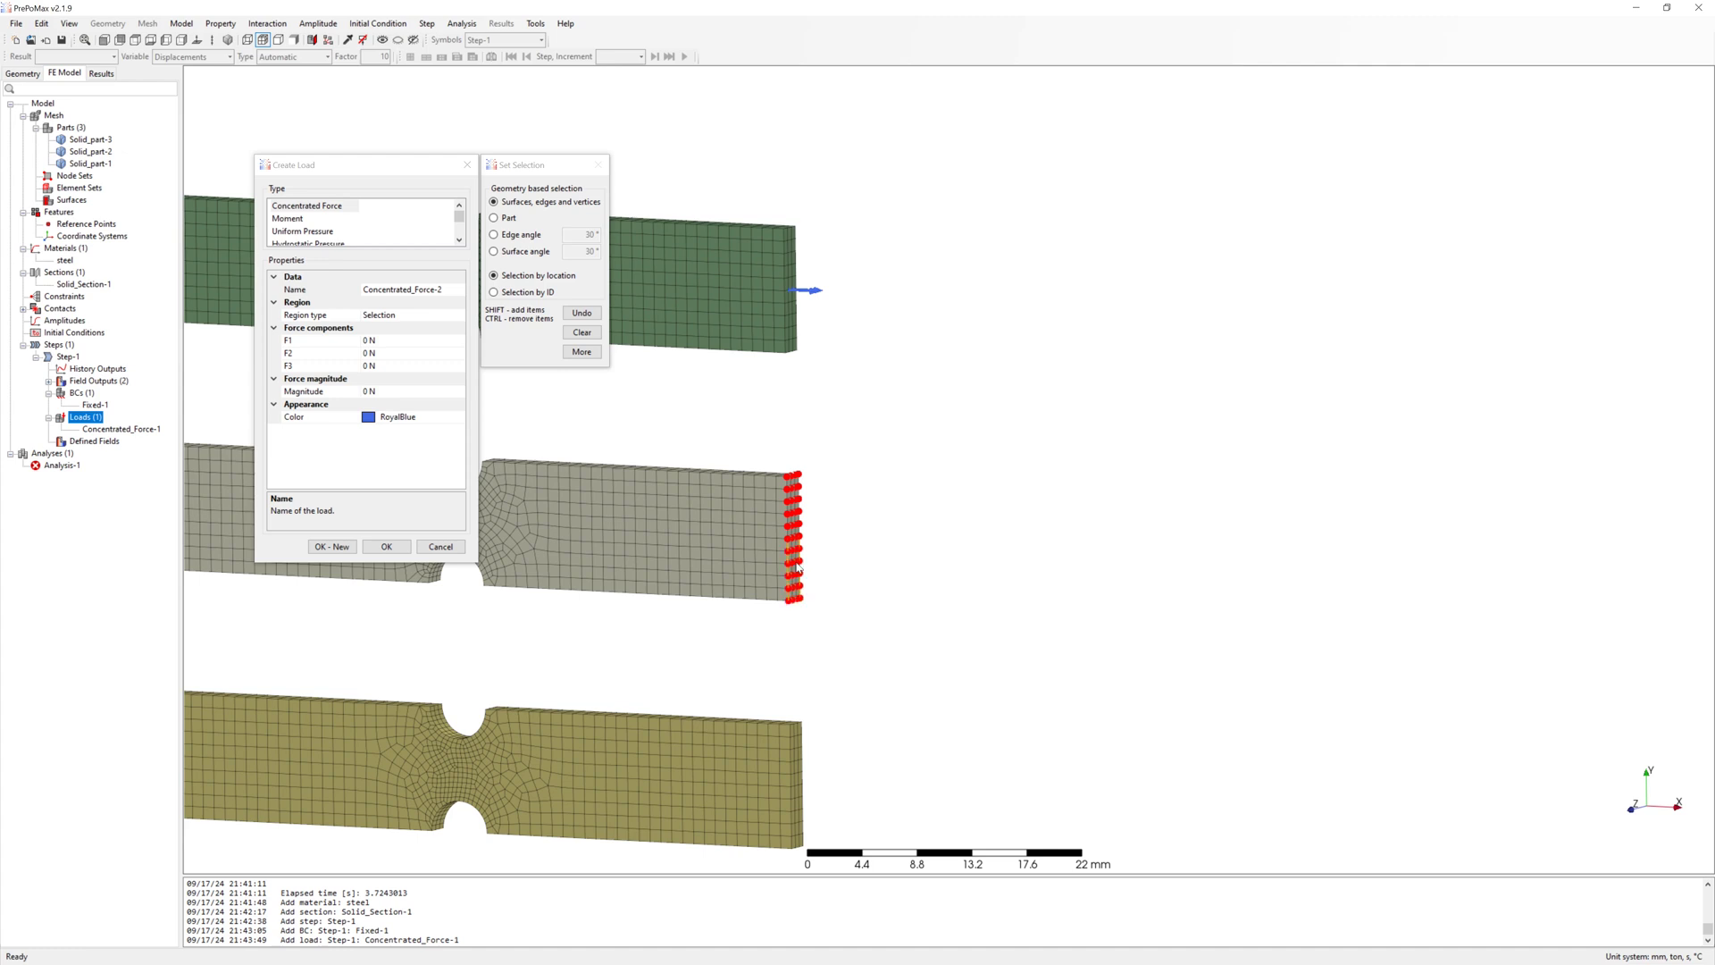
pyautogui.scroll(4, 749, 531)
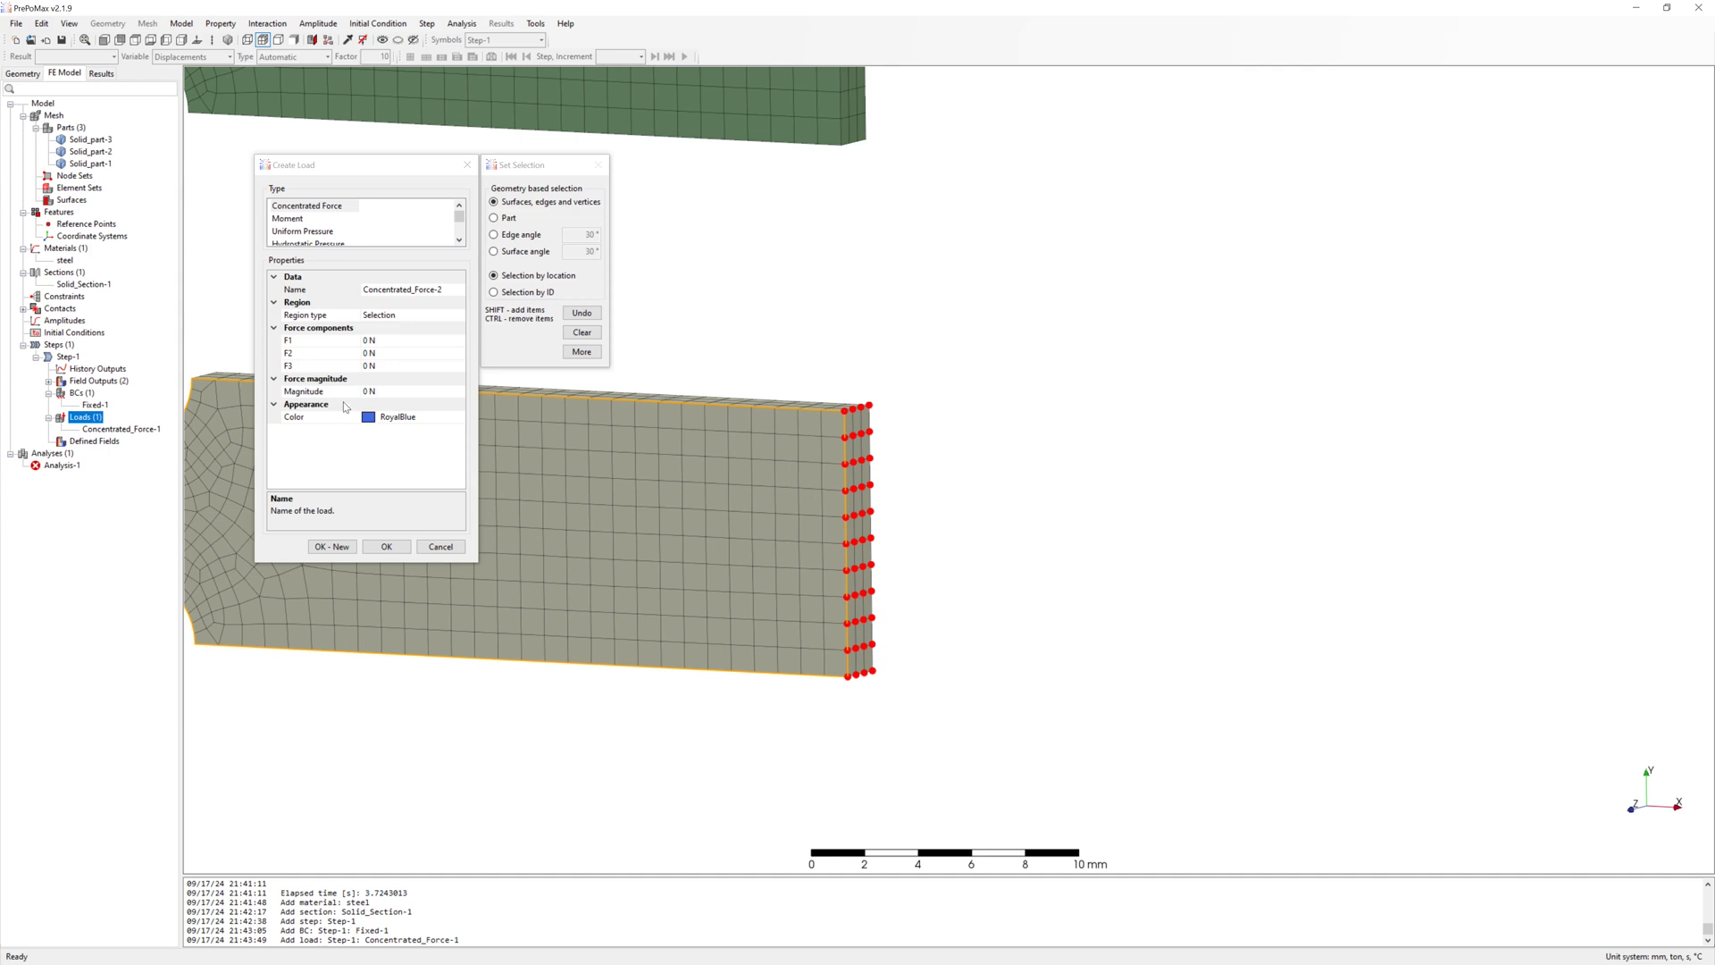
pyautogui.click(364, 342)
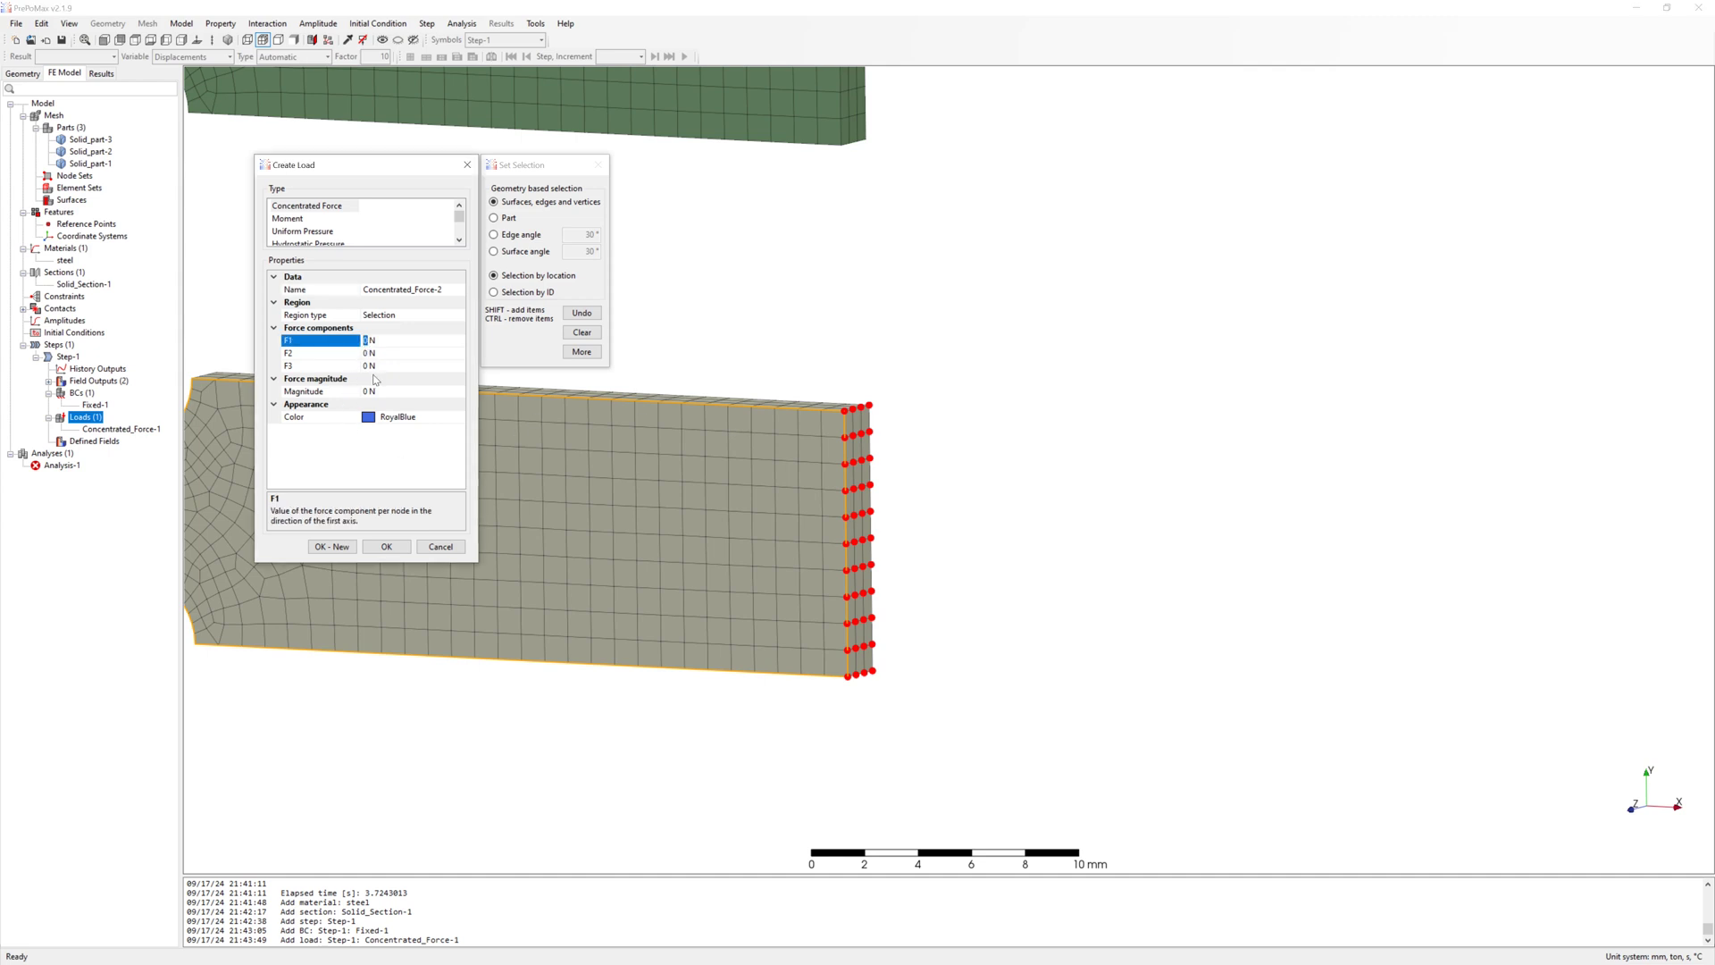
pyautogui.write('22')
pyautogui.press('BackSpace')
pyautogui.press('BackSpace')
pyautogui.press('BackSpace')
pyautogui.press('BackSpace')
pyautogui.click(385, 546)
pyautogui.scroll(-5, 986, 427)
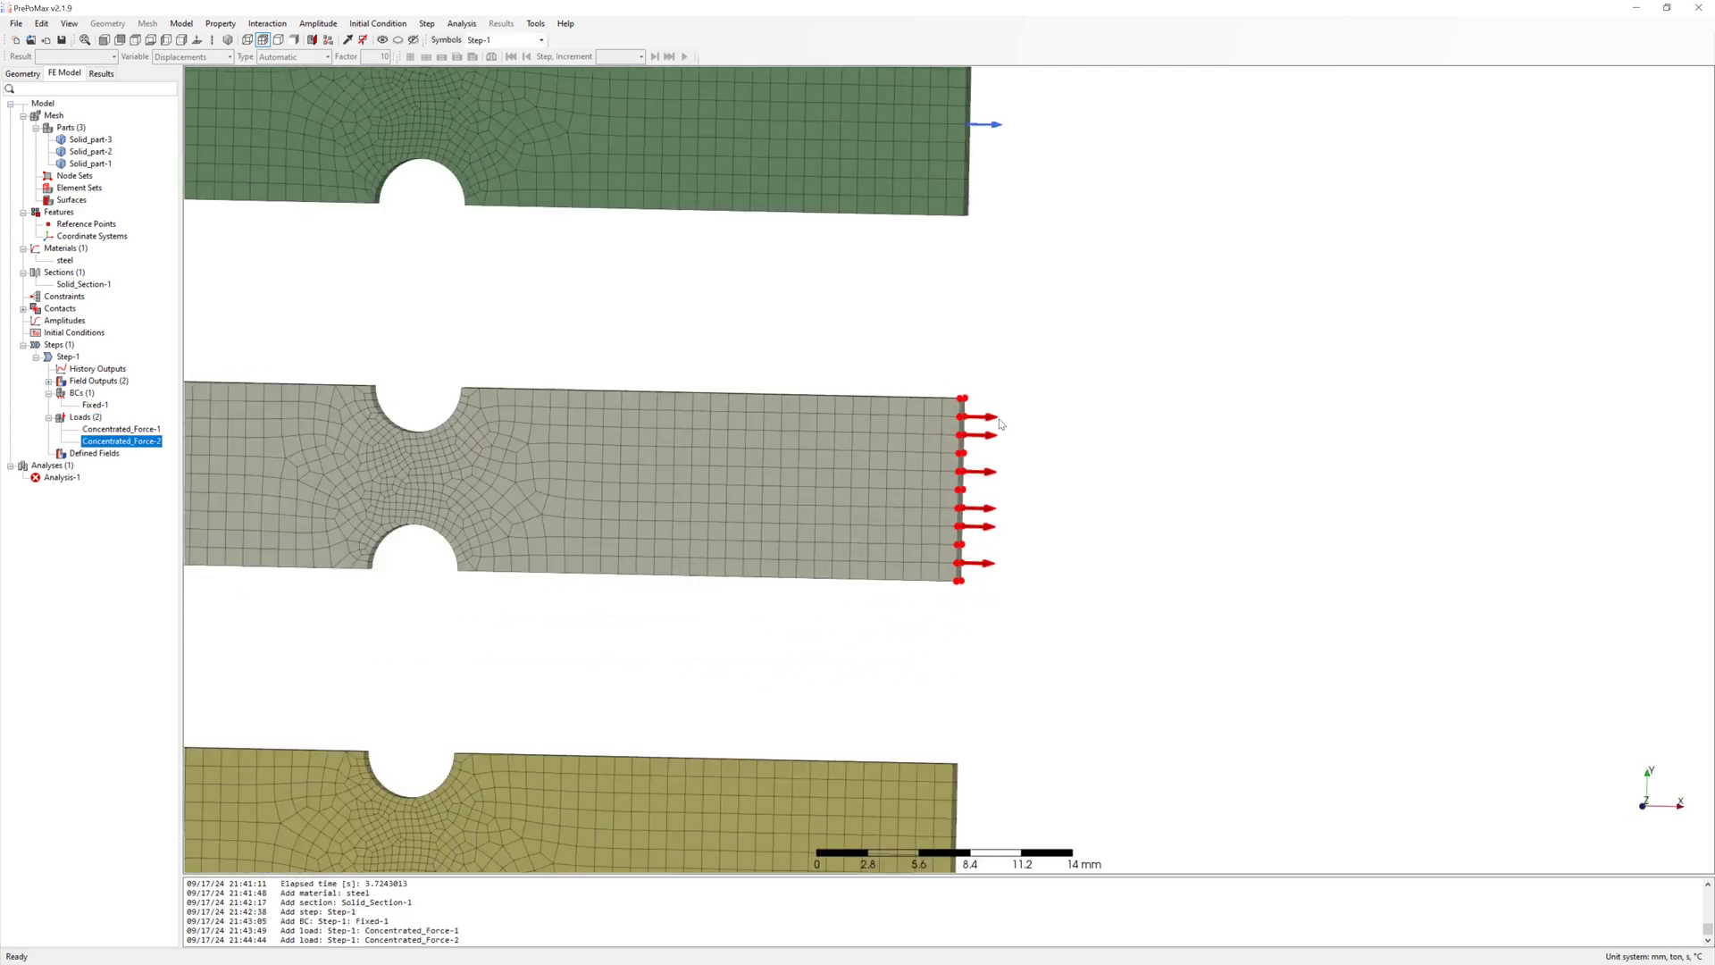
pyautogui.scroll(2, 974, 717)
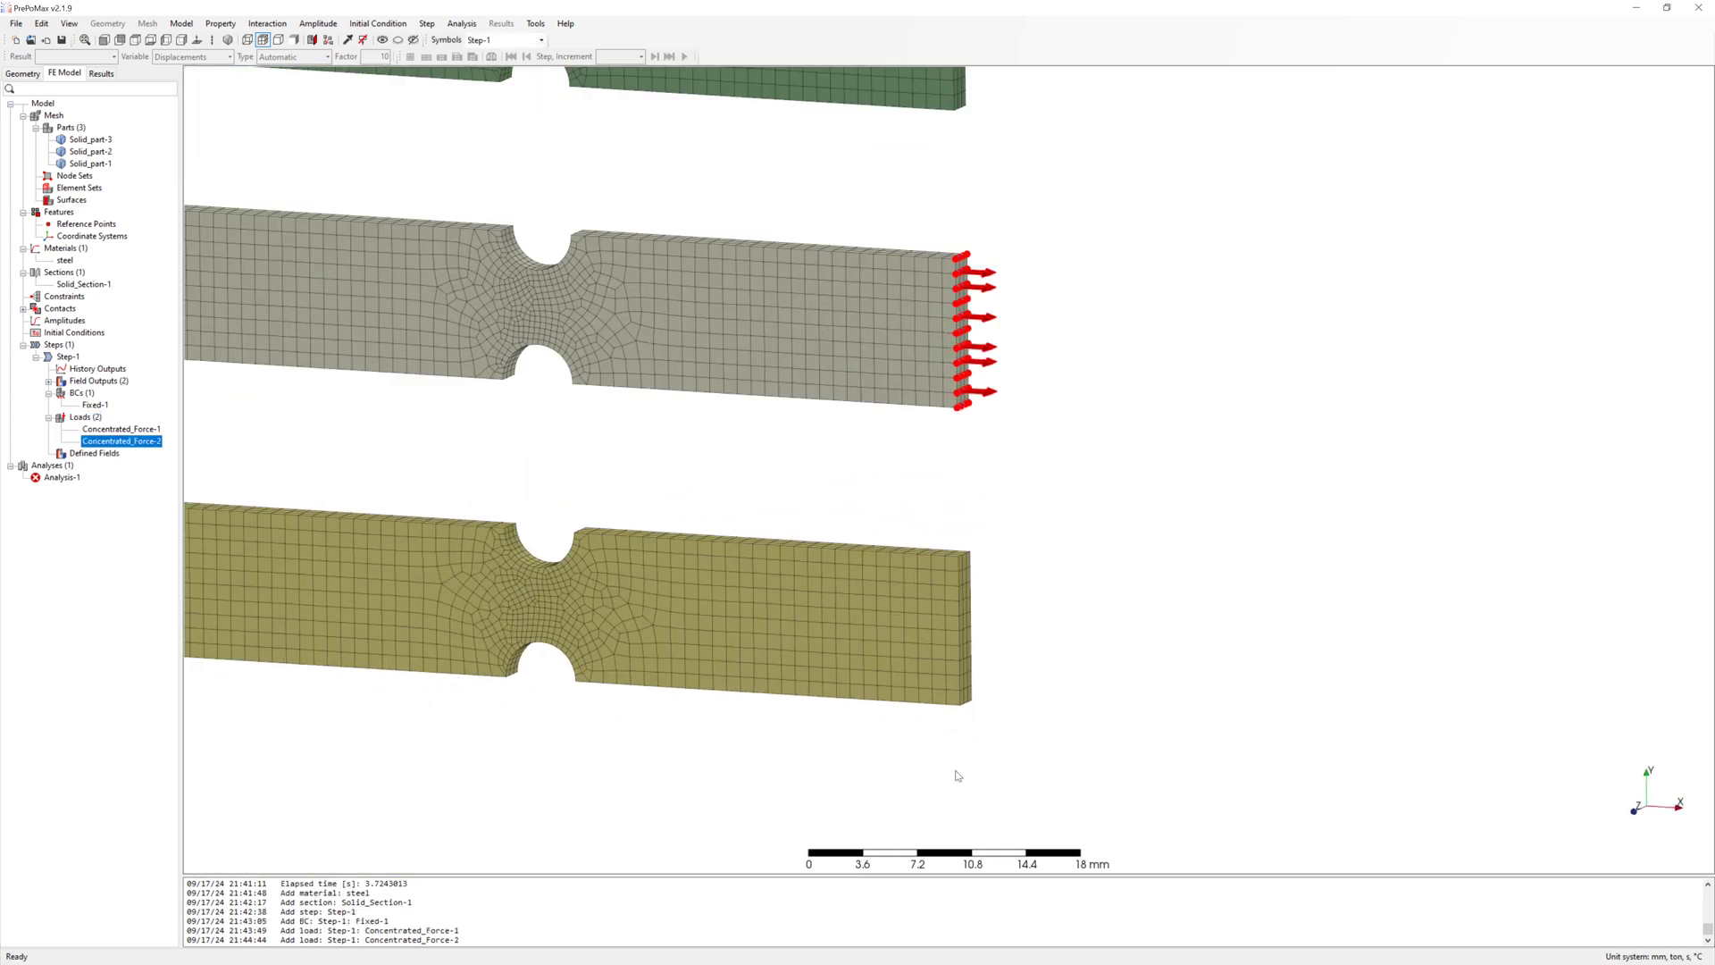
# - Start a third concentrated force load and select the four corner nodes of the lower plate's right end face
pyautogui.rightClick(86, 417)
pyautogui.click(125, 425)
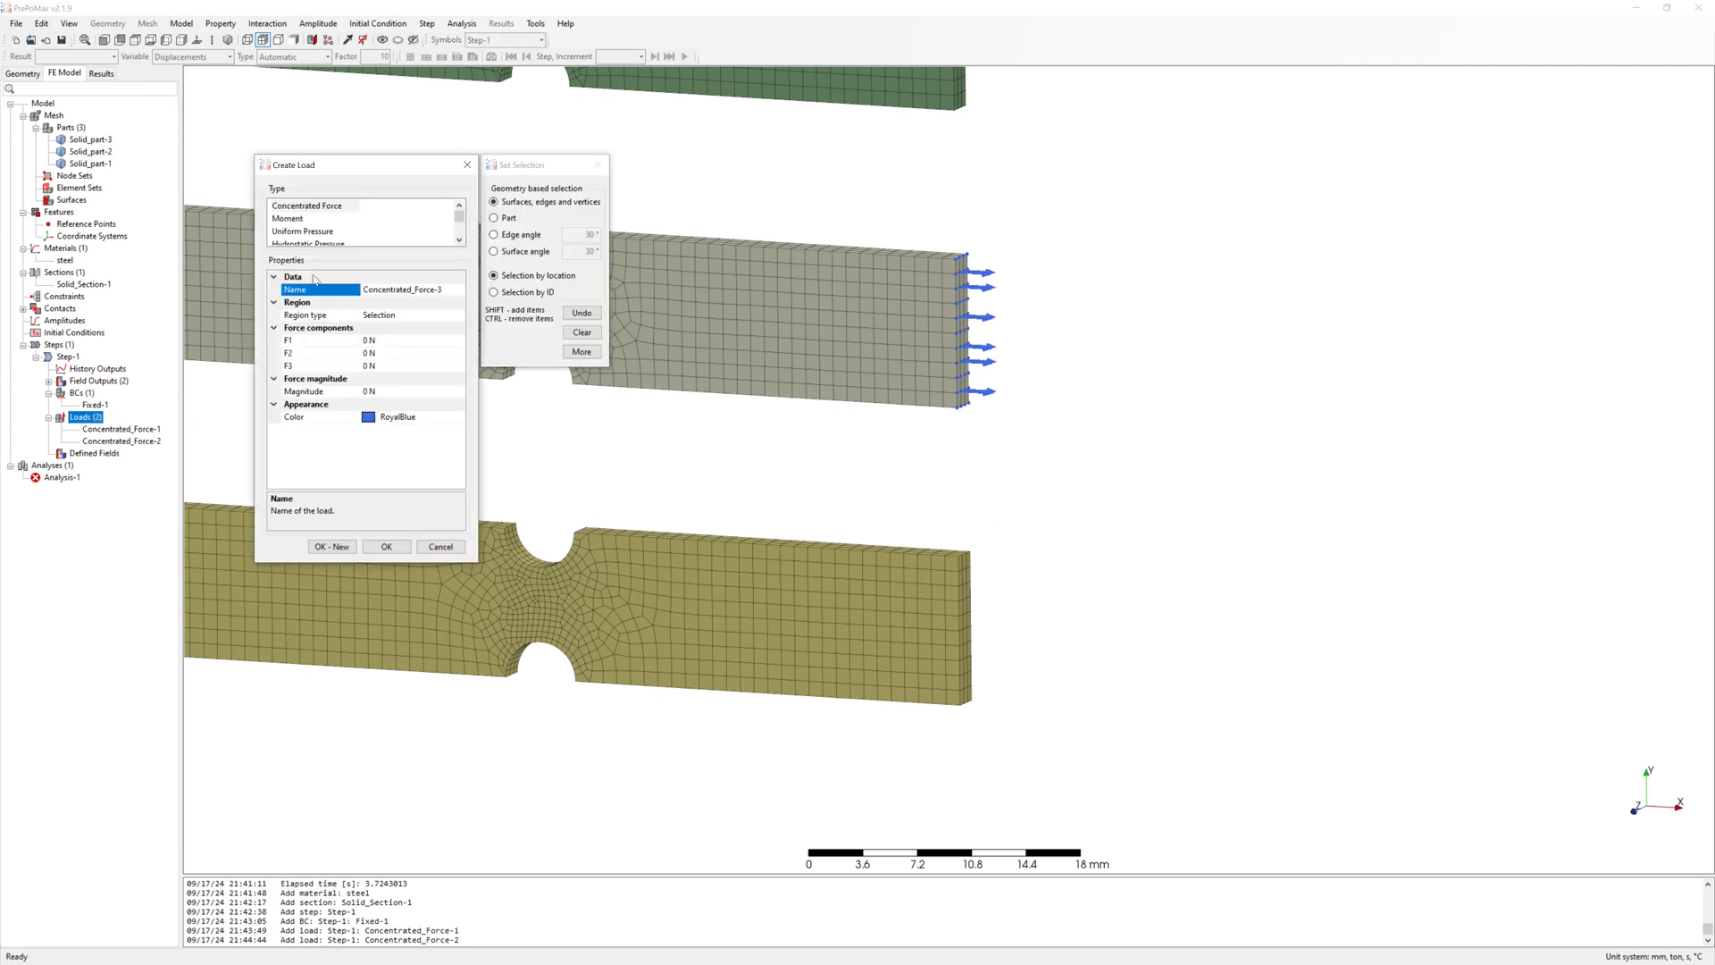
pyautogui.click(581, 352)
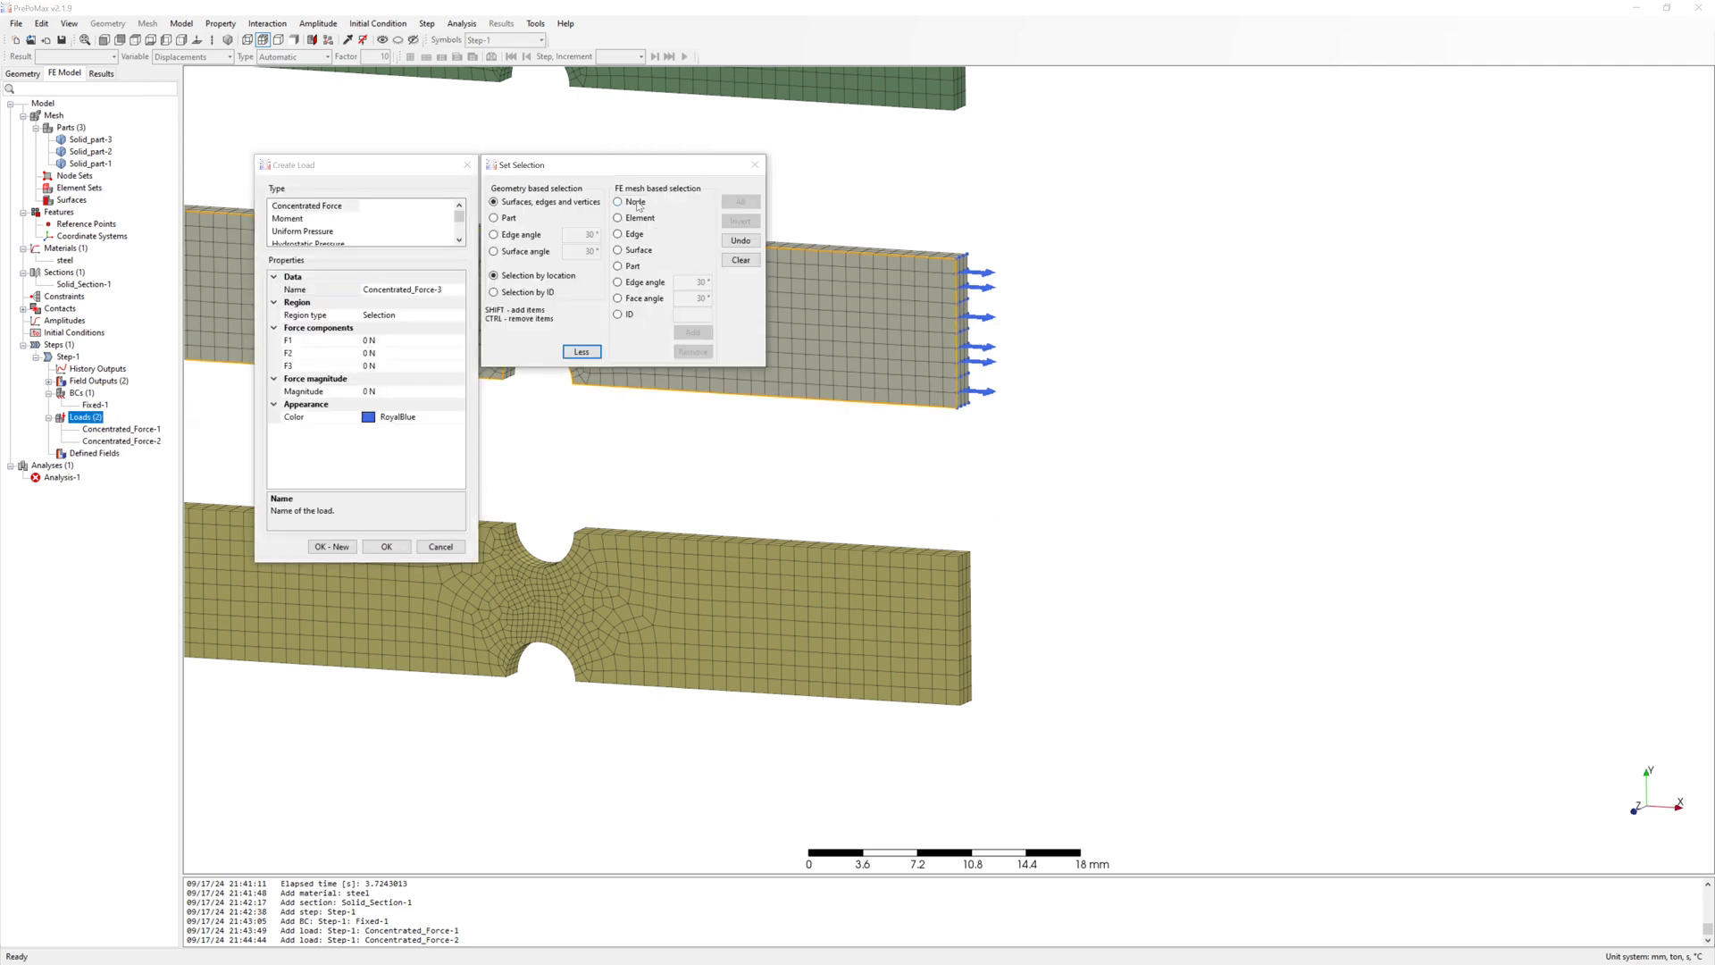
pyautogui.scroll(4, 862, 529)
pyautogui.click(860, 520)
pyautogui.keyDown('shift'); pyautogui.click(884, 508); pyautogui.keyUp('shift')
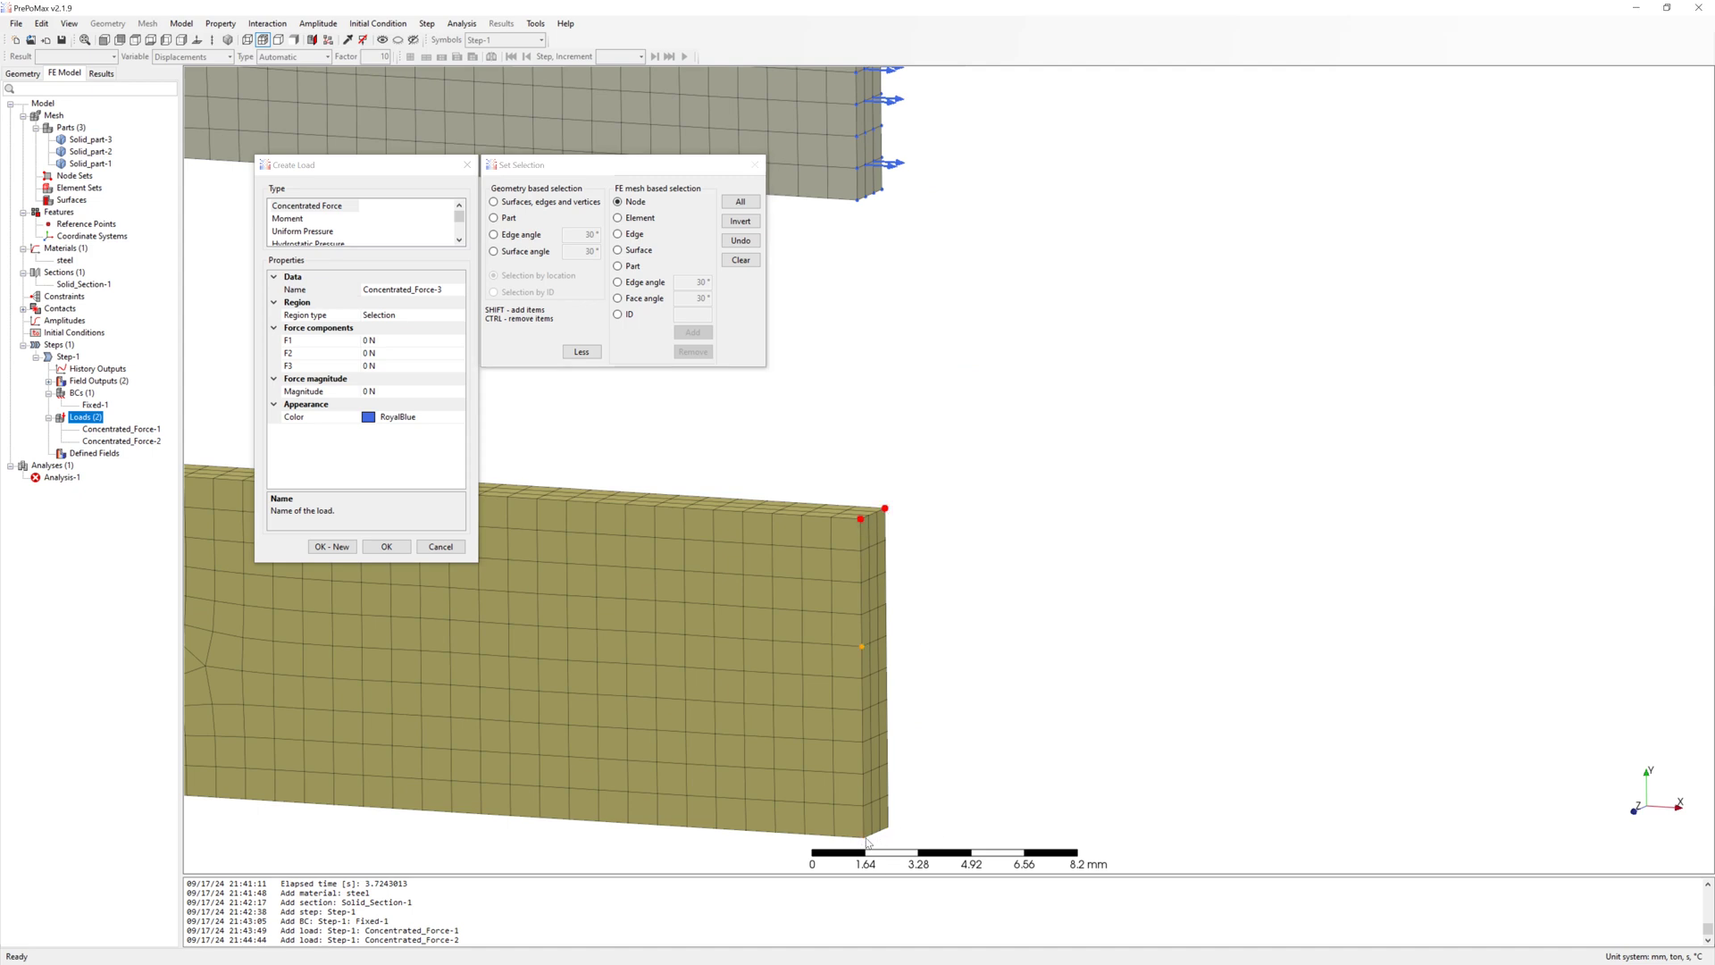
pyautogui.moveTo(951, 772)
pyautogui.mouseDown(button='middle')
pyautogui.moveTo(968, 682)
pyautogui.moveTo(886, 625)
pyautogui.mouseUp(button='middle')
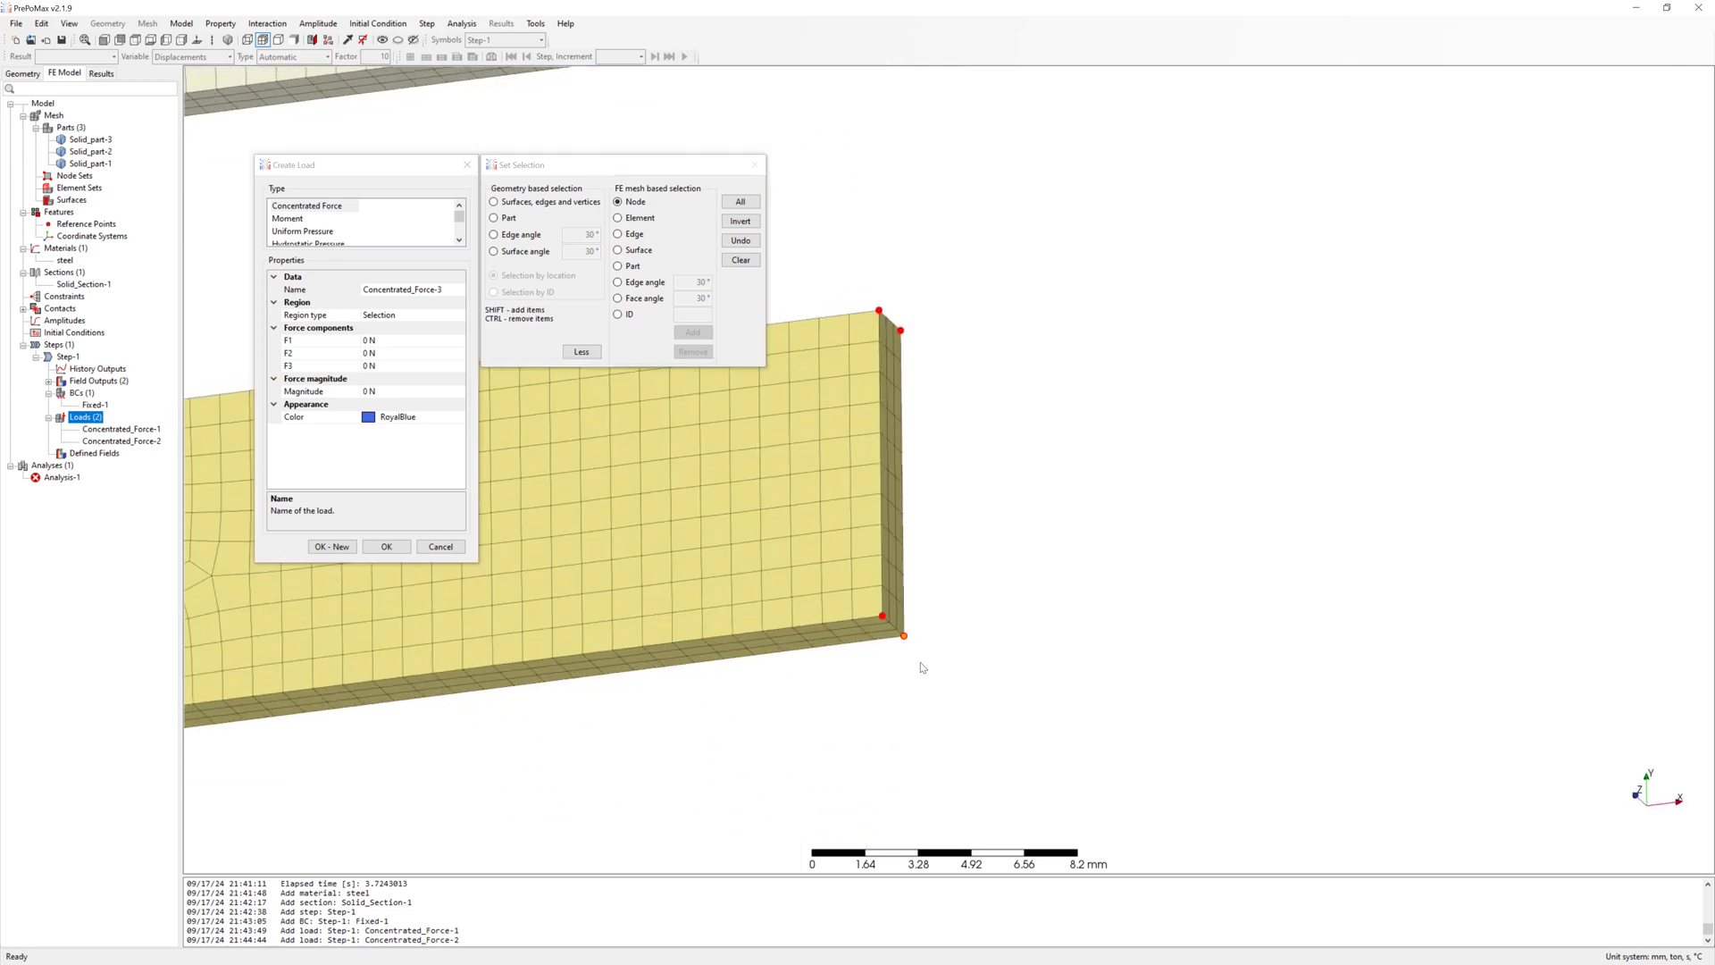
# - Set the lower plate's force component F1 to 250 N and create the load
pyautogui.click(369, 341)
pyautogui.write('250')
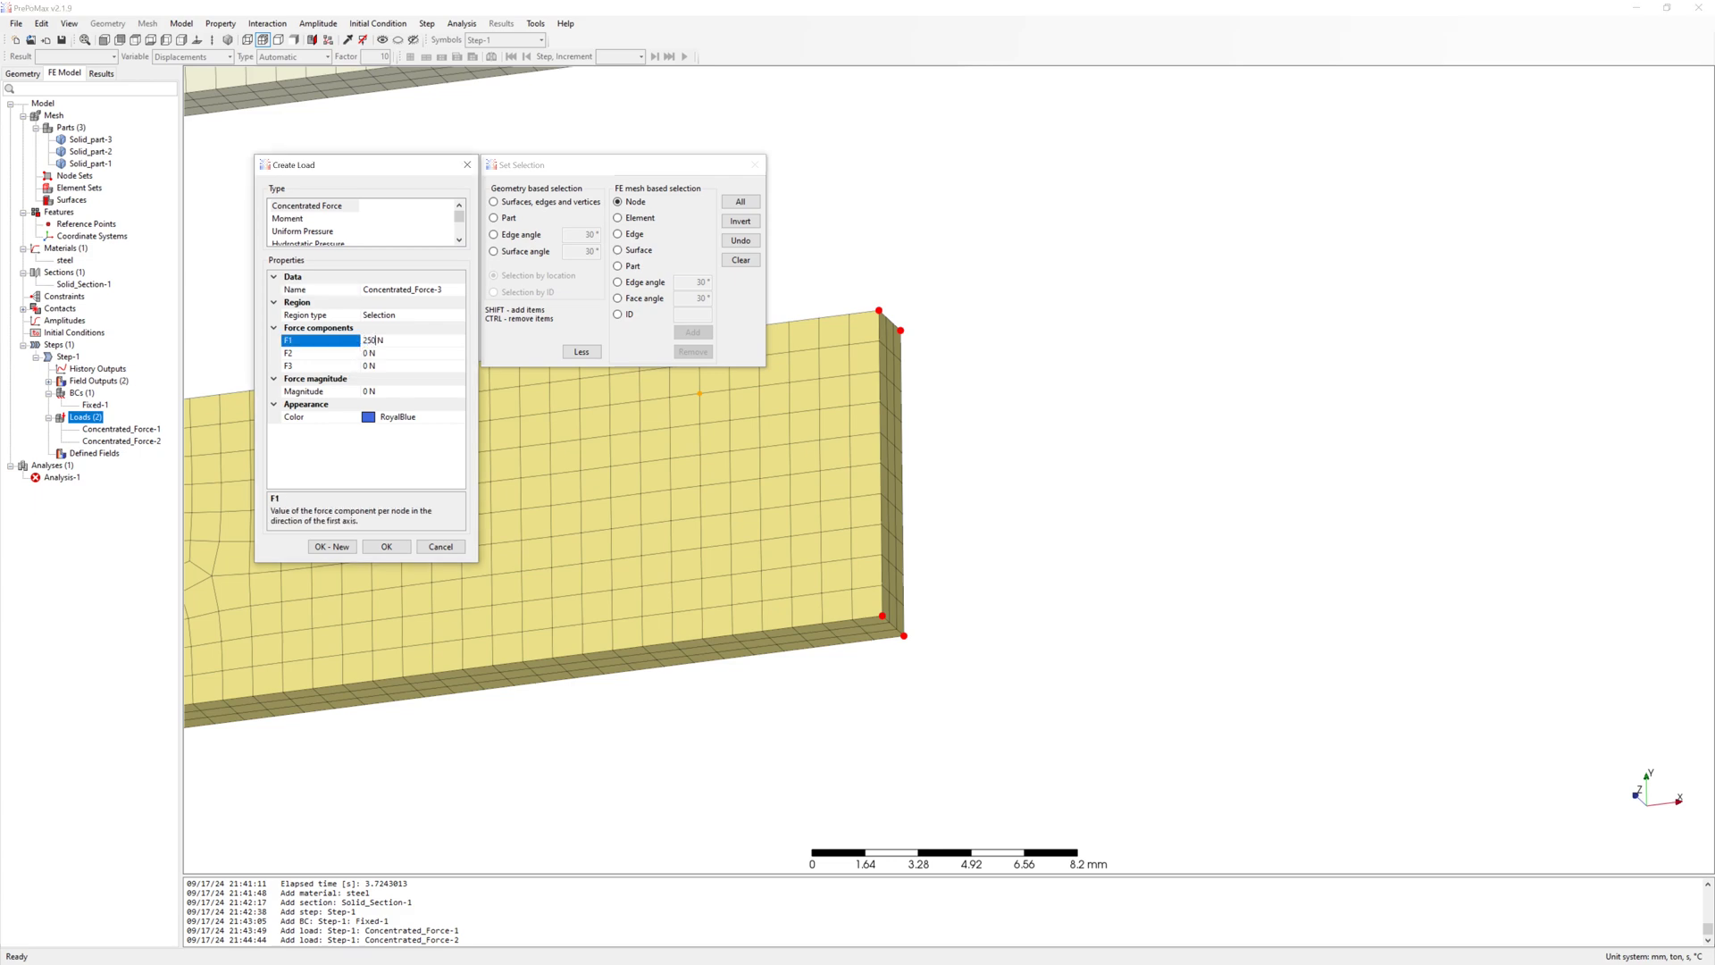
pyautogui.click(386, 546)
# - Run Analysis-1 and open its results once the job finishes
pyautogui.scroll(-10, 593, 509)
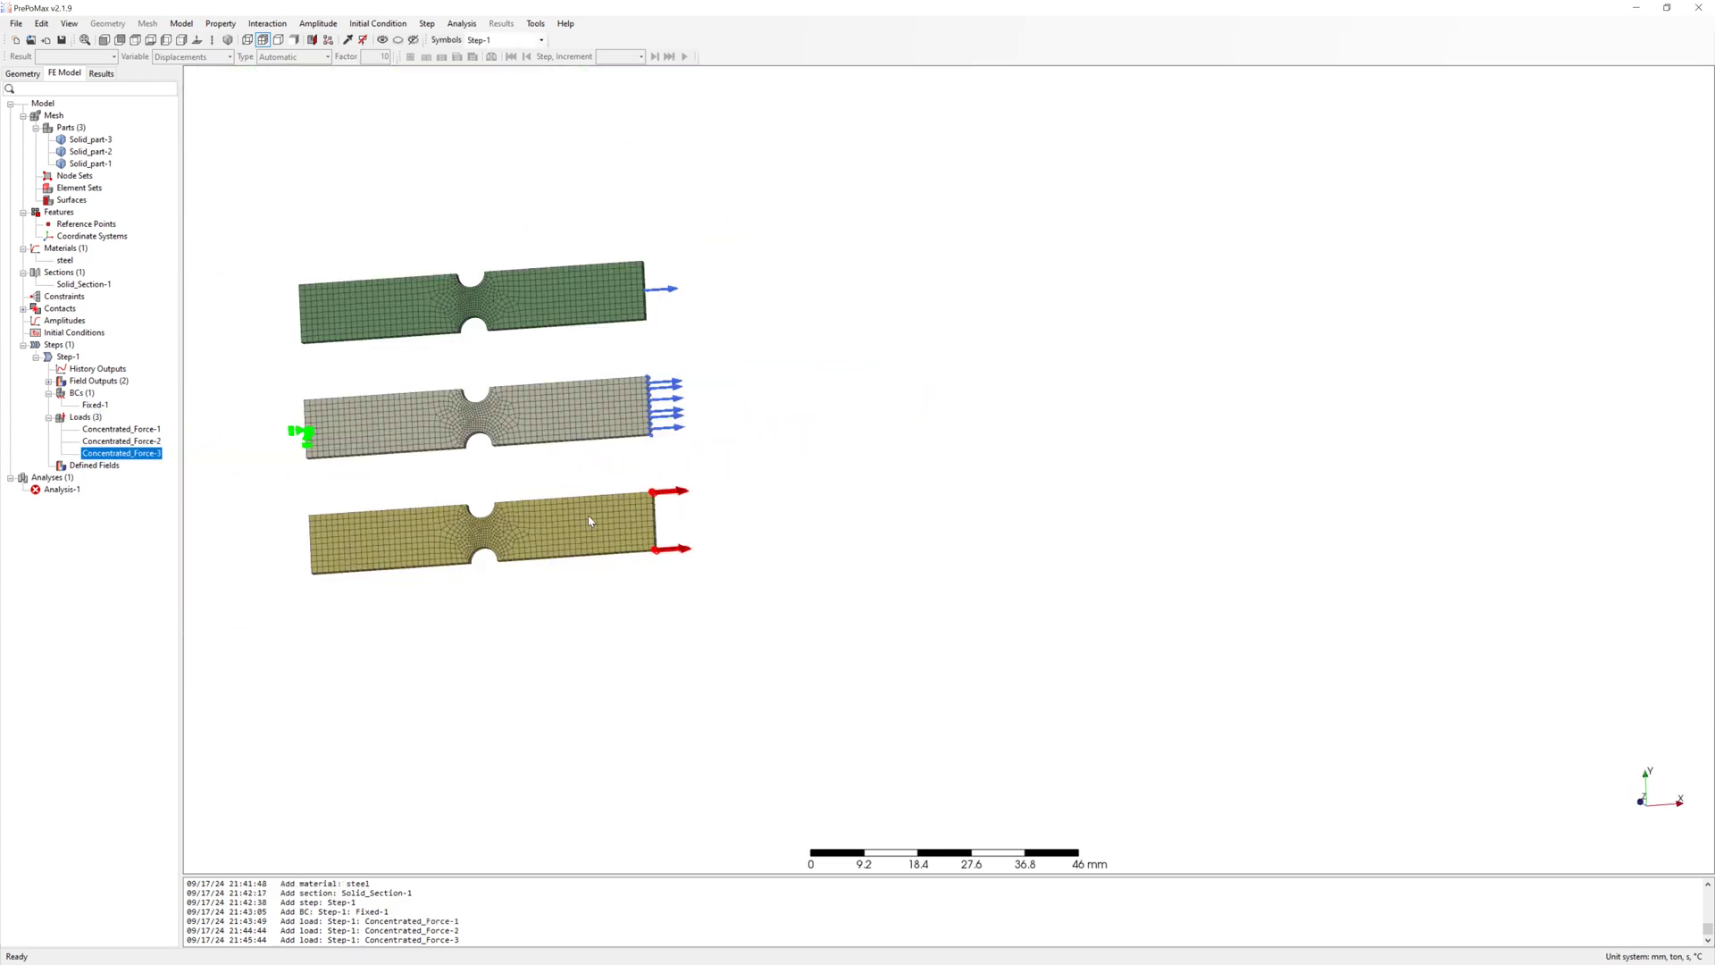
pyautogui.moveTo(362, 462); pyautogui.dragTo(830, 435, button='middle')
pyautogui.scroll(3, 842, 463)
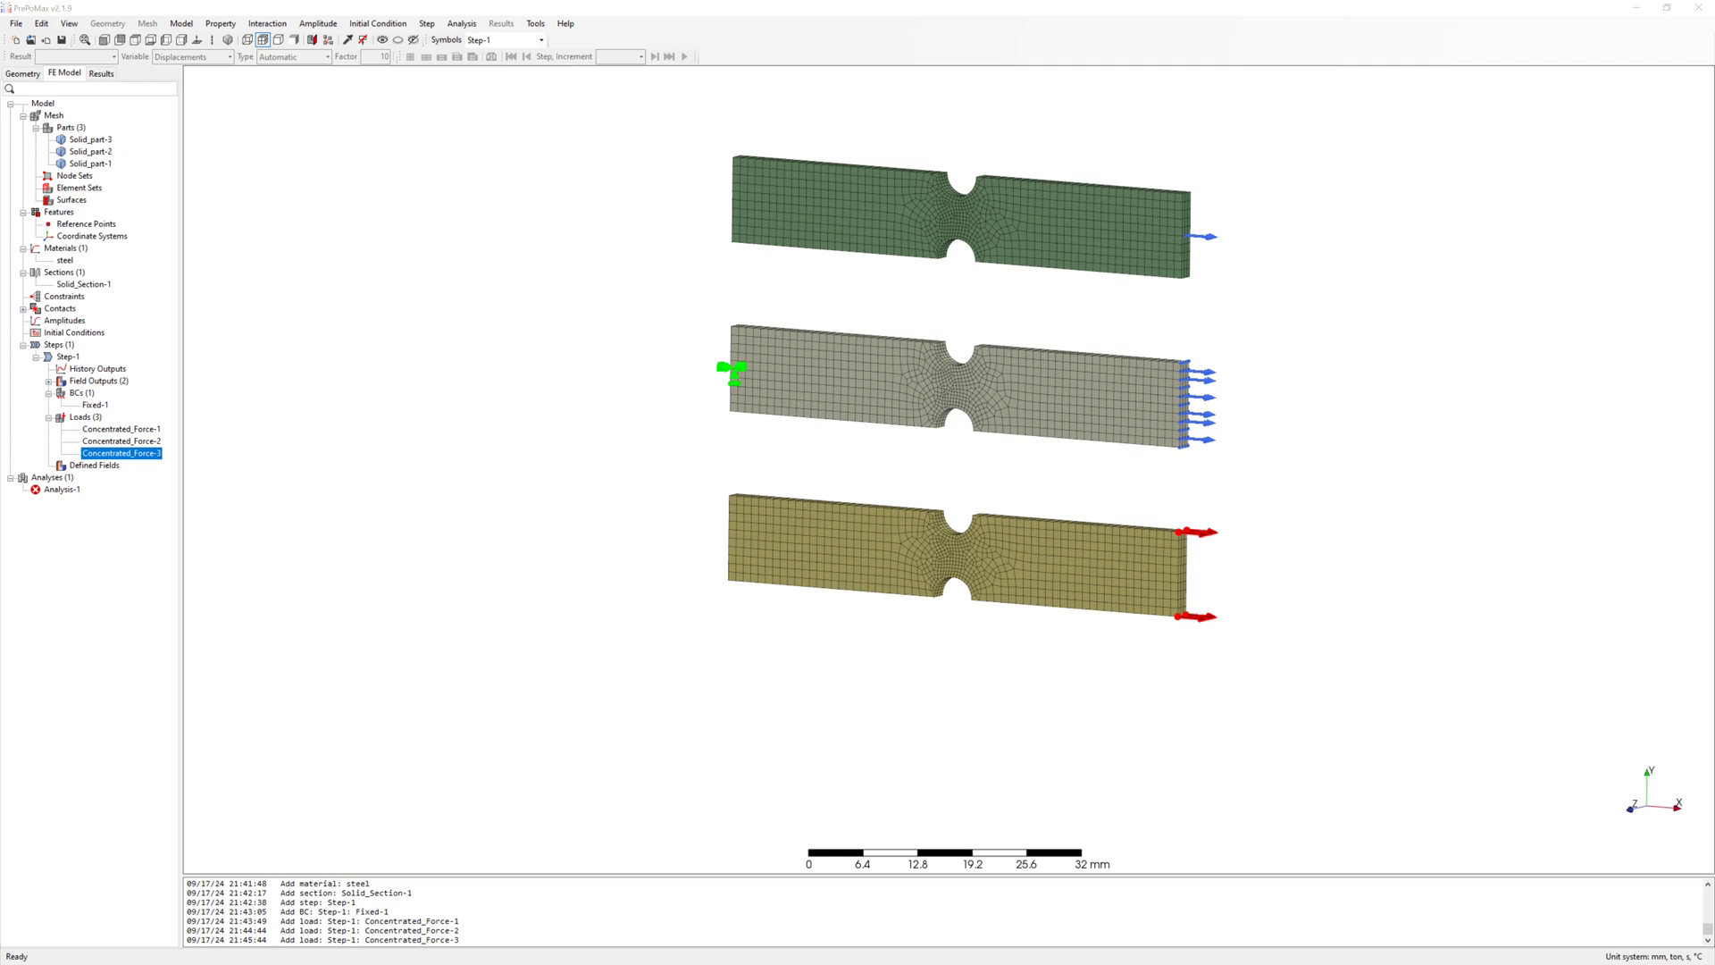
pyautogui.moveTo(1385, 333); pyautogui.dragTo(1161, 375, button='middle')
pyautogui.rightClick(61, 490)
pyautogui.click(113, 531)
pyautogui.click(871, 519)
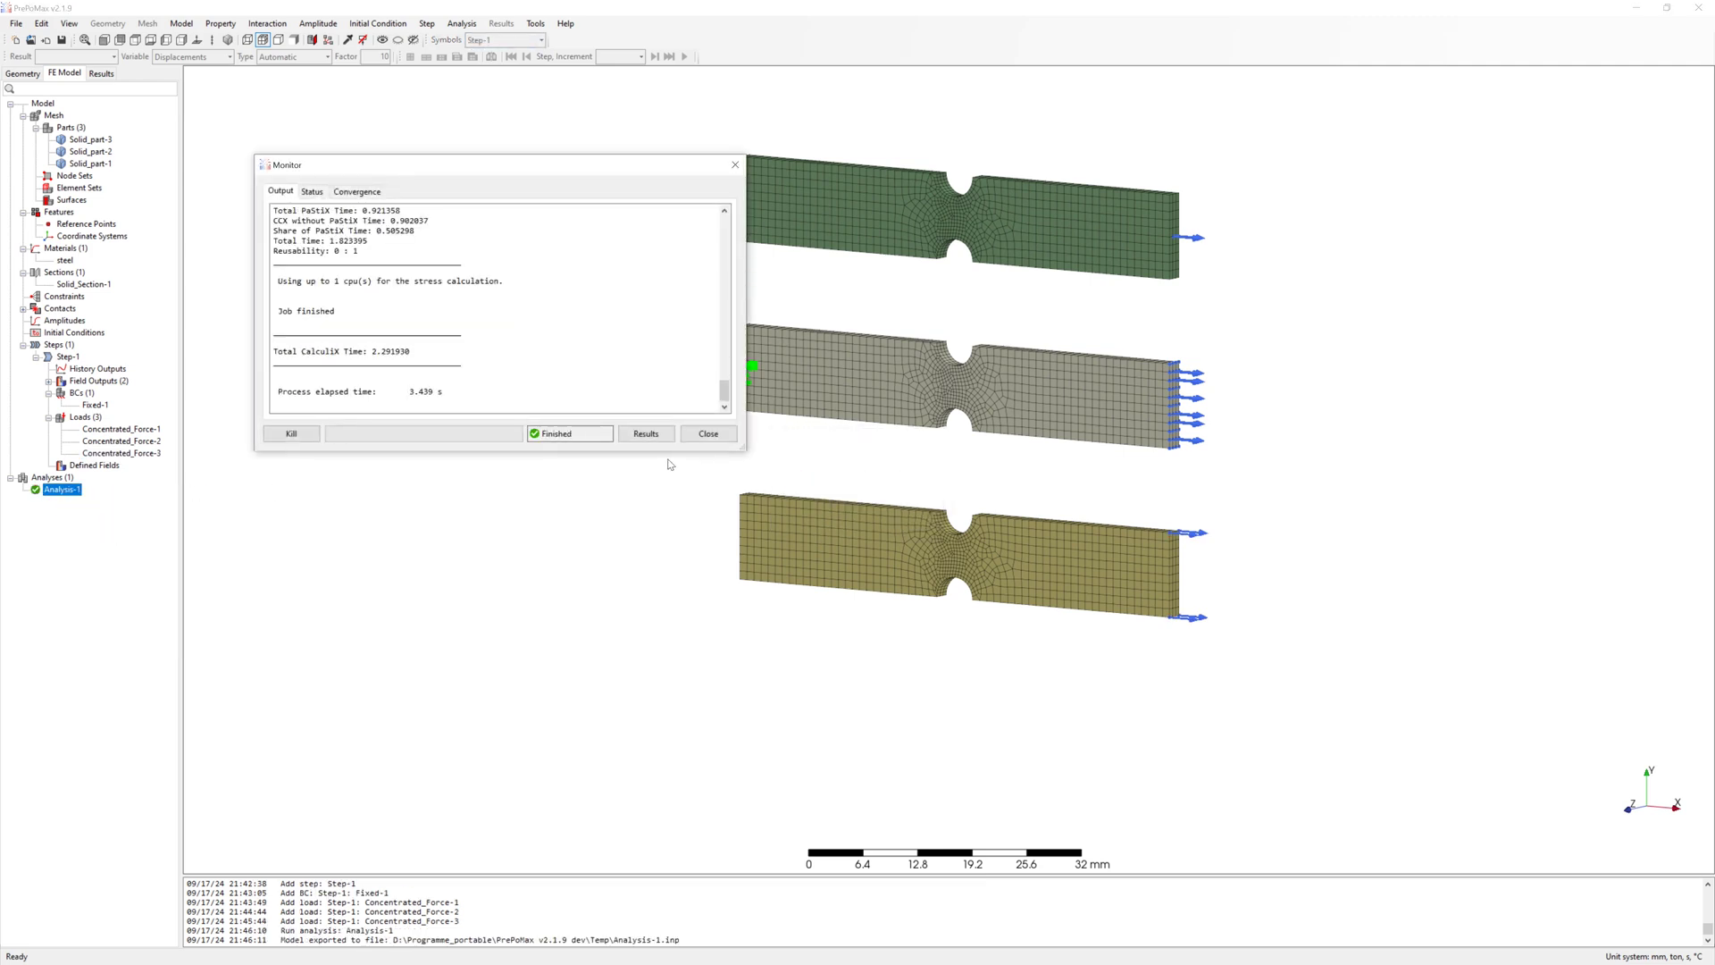
pyautogui.click(646, 434)
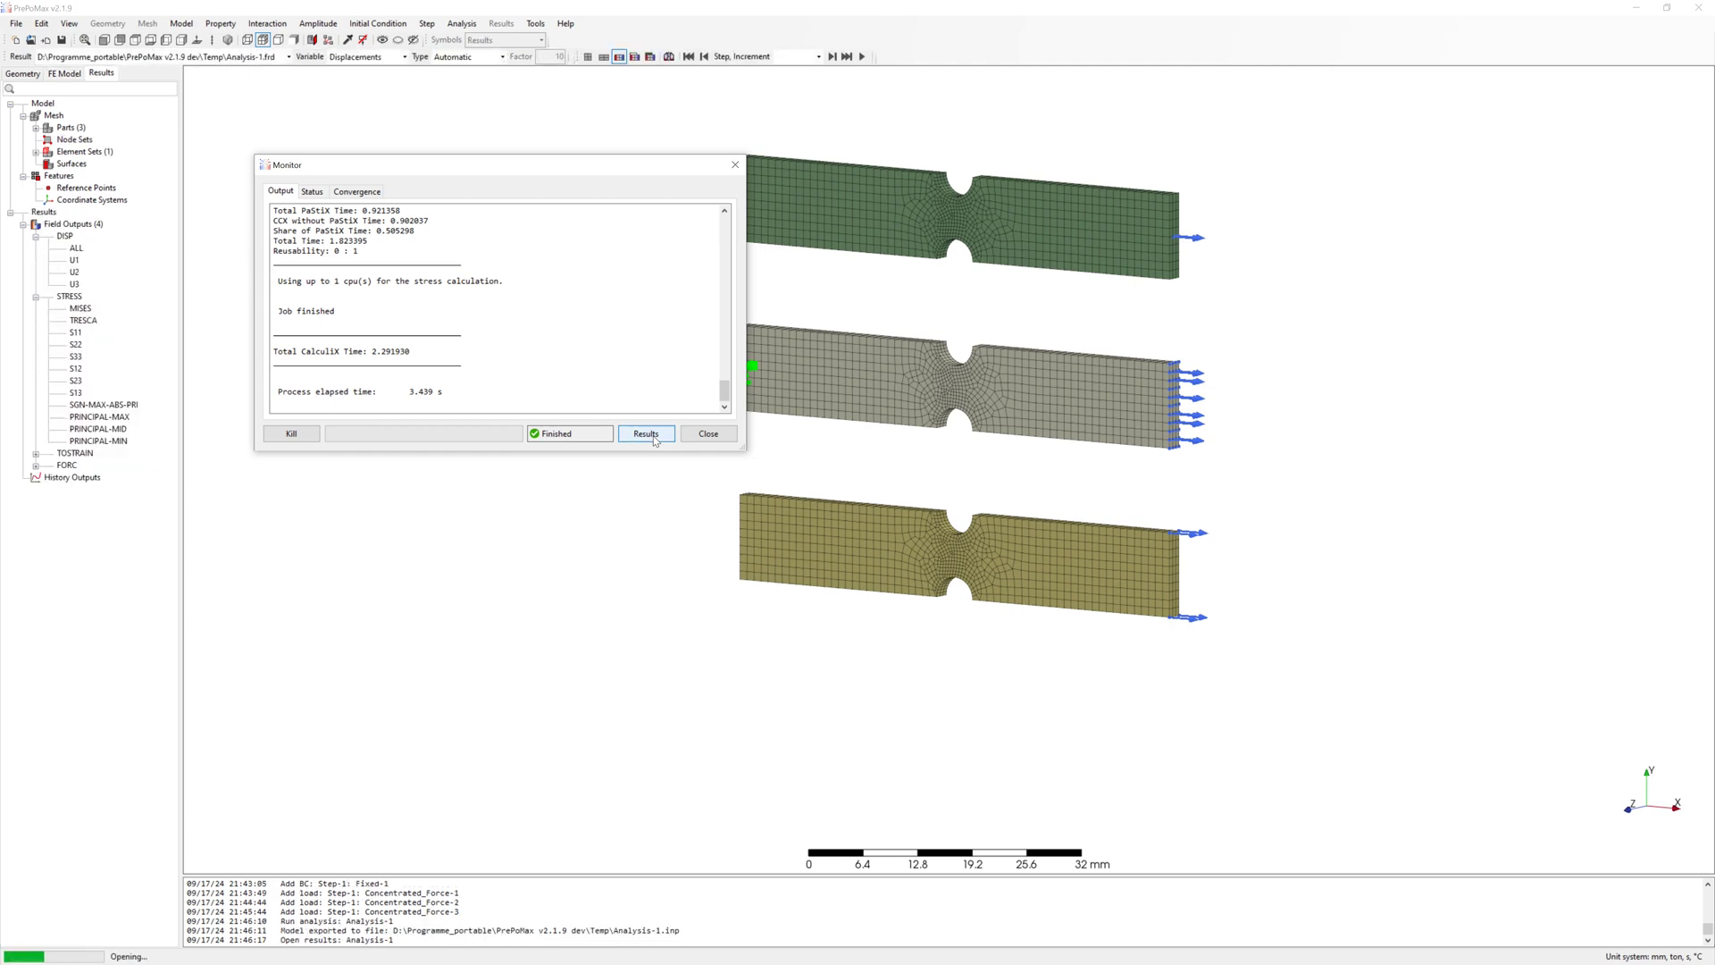
# - Display the von Mises stress contours on the three plates
pyautogui.moveTo(856, 548); pyautogui.dragTo(1084, 161)
pyautogui.scroll(2, 502, 301)
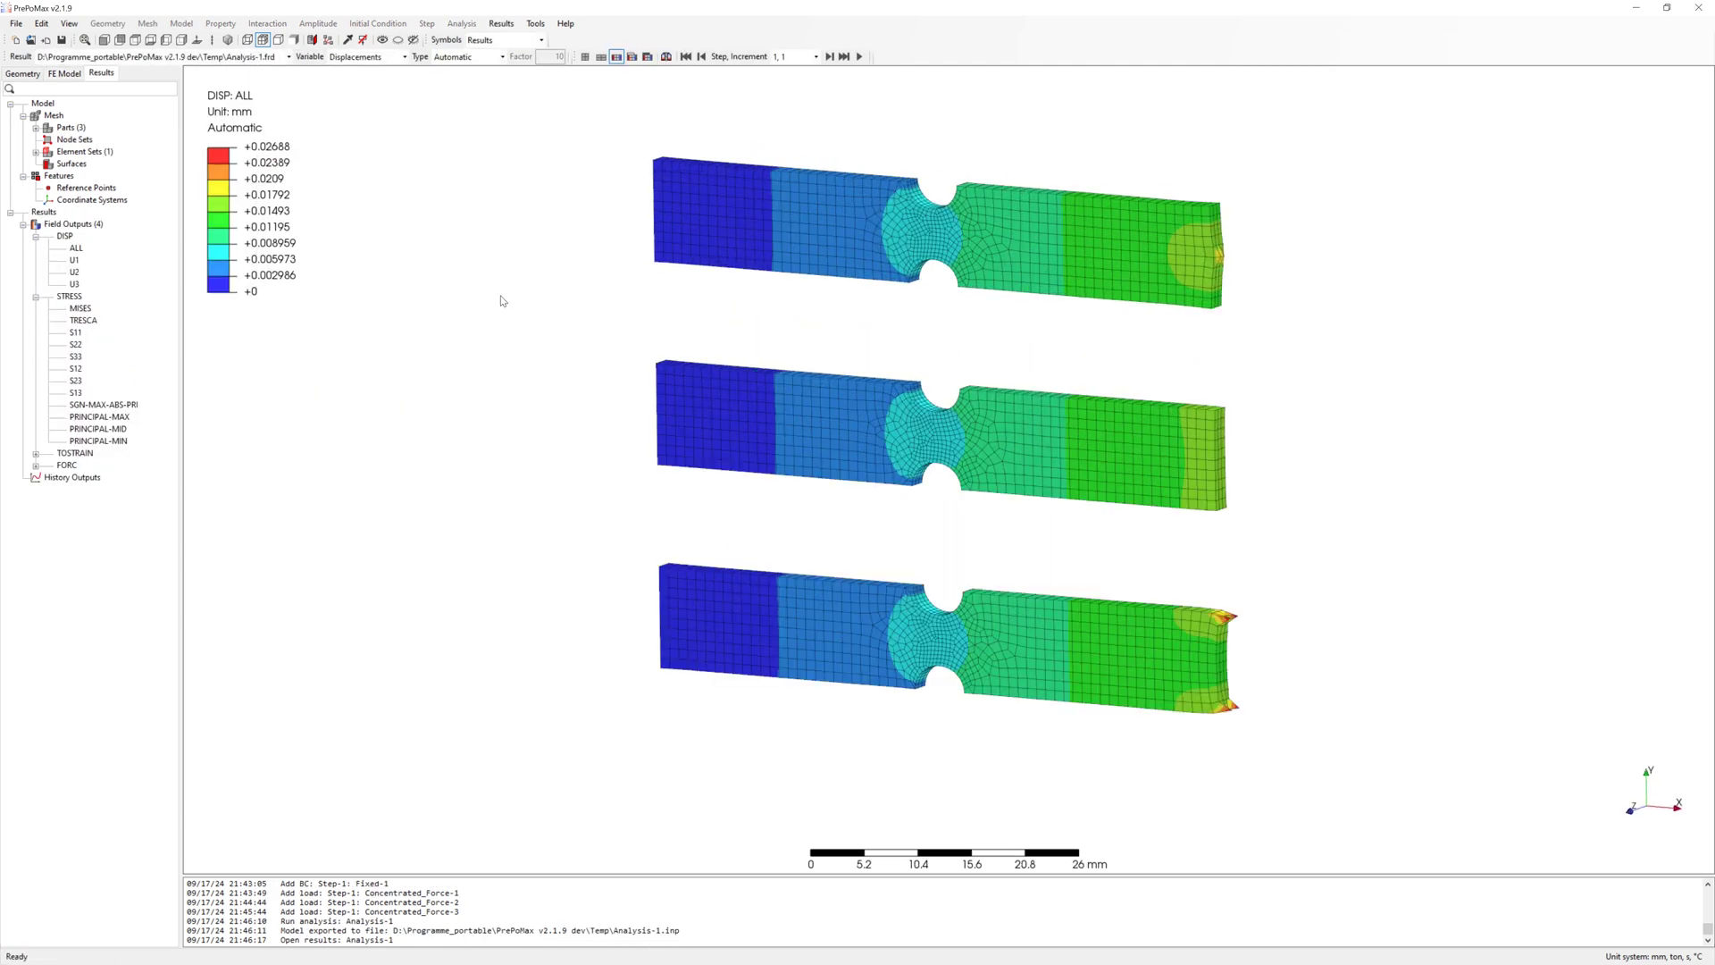
pyautogui.click(86, 309)
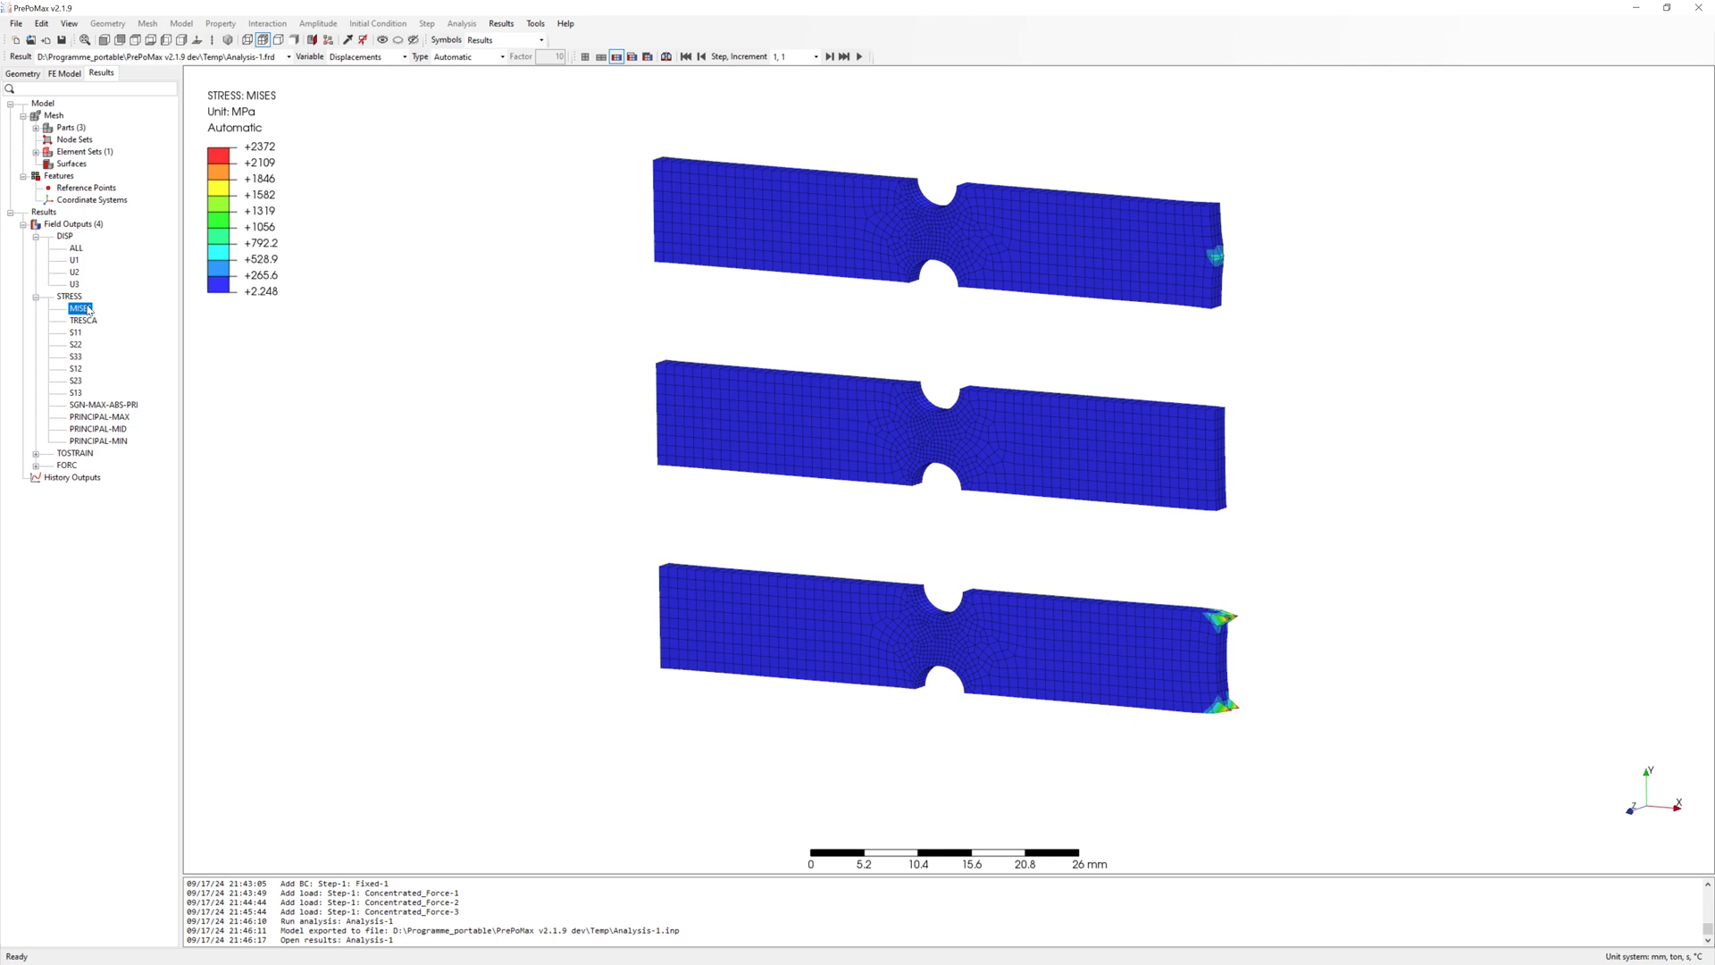
# - Switch the stress legend's min/max limits to manual with a maximum value of 160
pyautogui.doubleClick(257, 239)
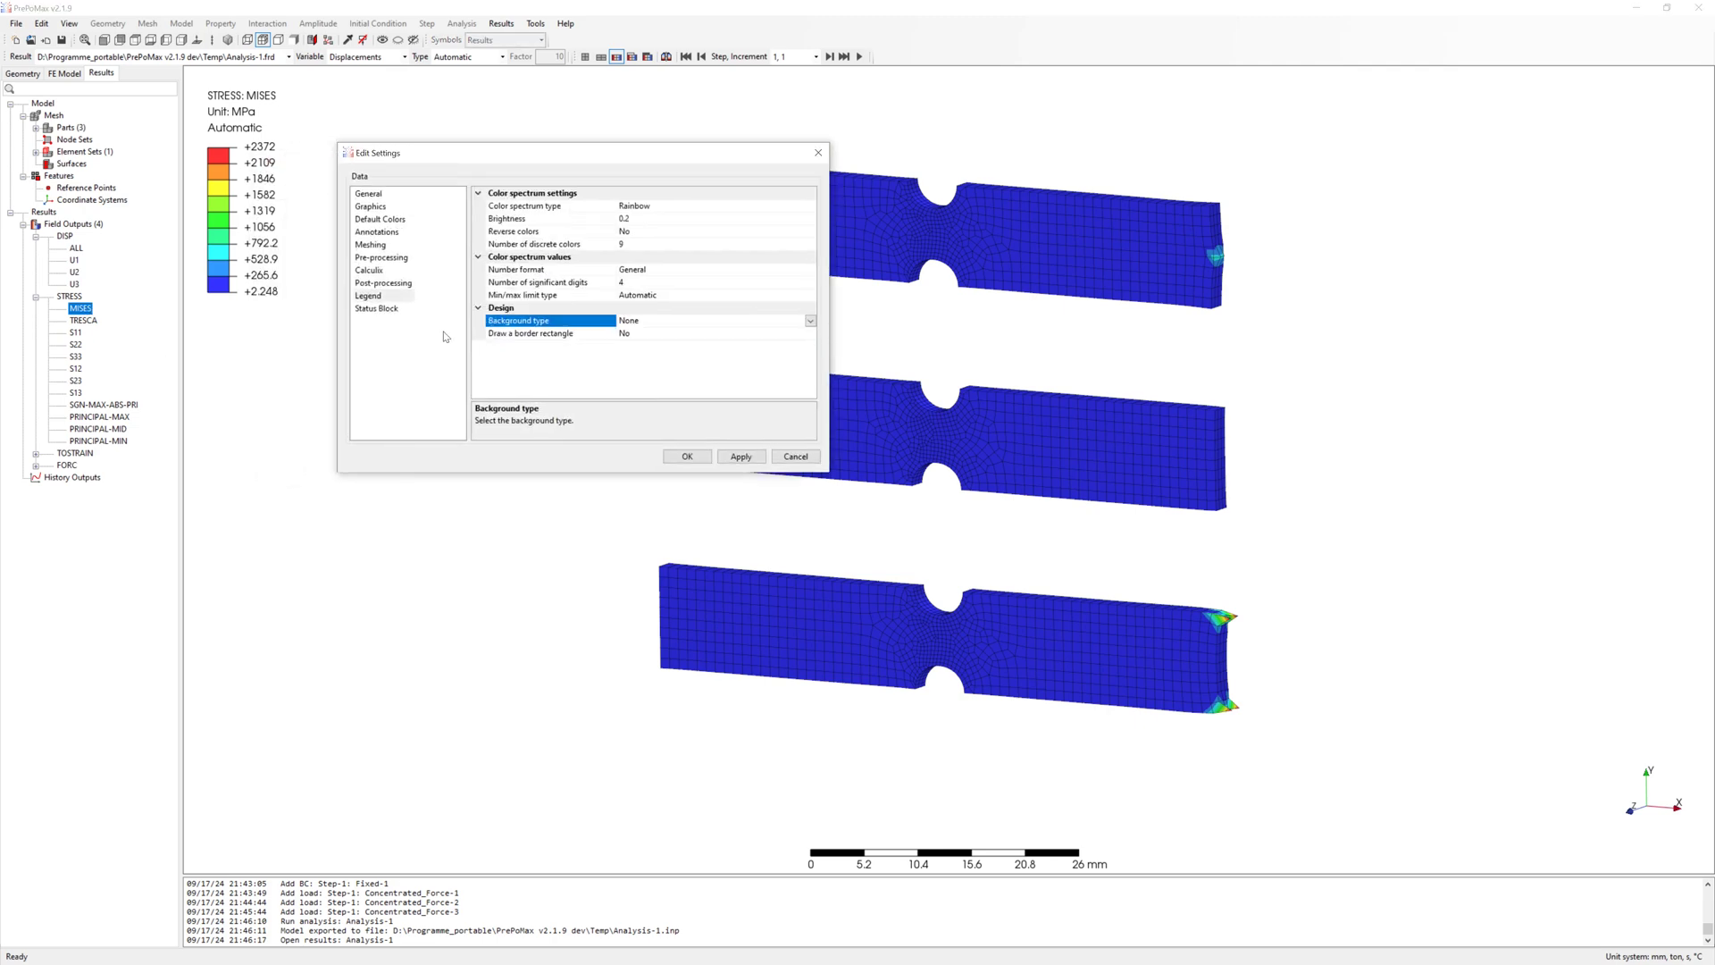
pyautogui.click(695, 298)
pyautogui.click(811, 295)
pyautogui.click(636, 323)
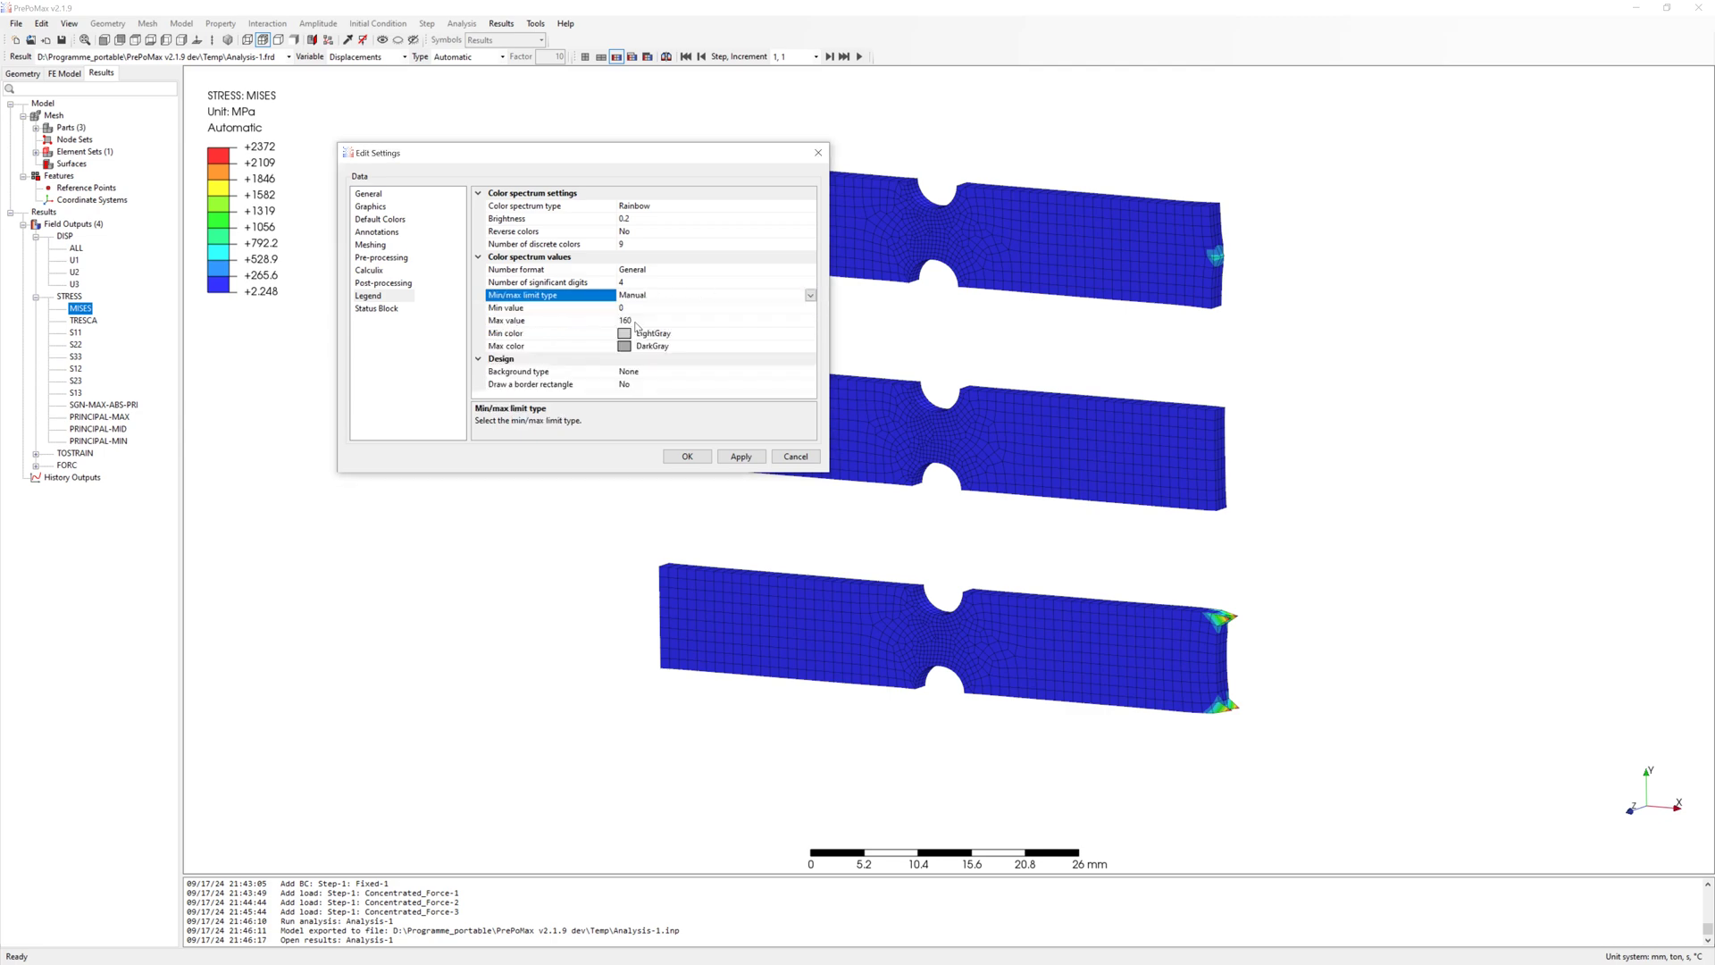
pyautogui.click(628, 322)
pyautogui.write('160')
pyautogui.click(740, 457)
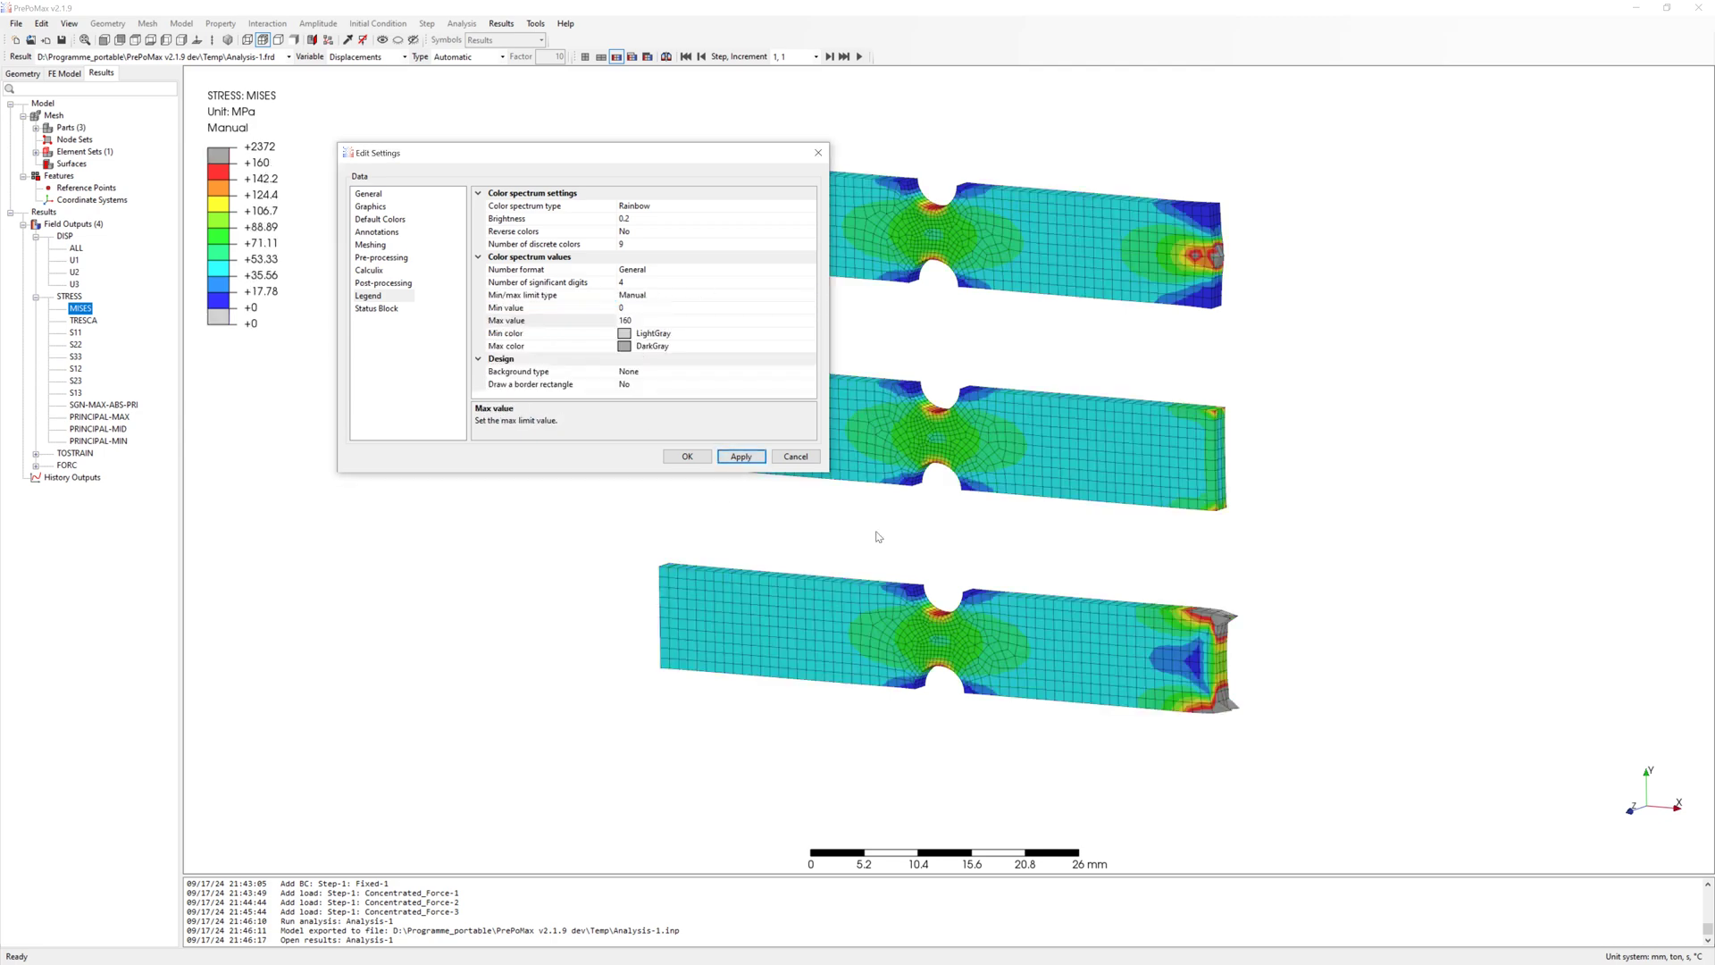
pyautogui.moveTo(1017, 528); pyautogui.dragTo(978, 544, button='middle')
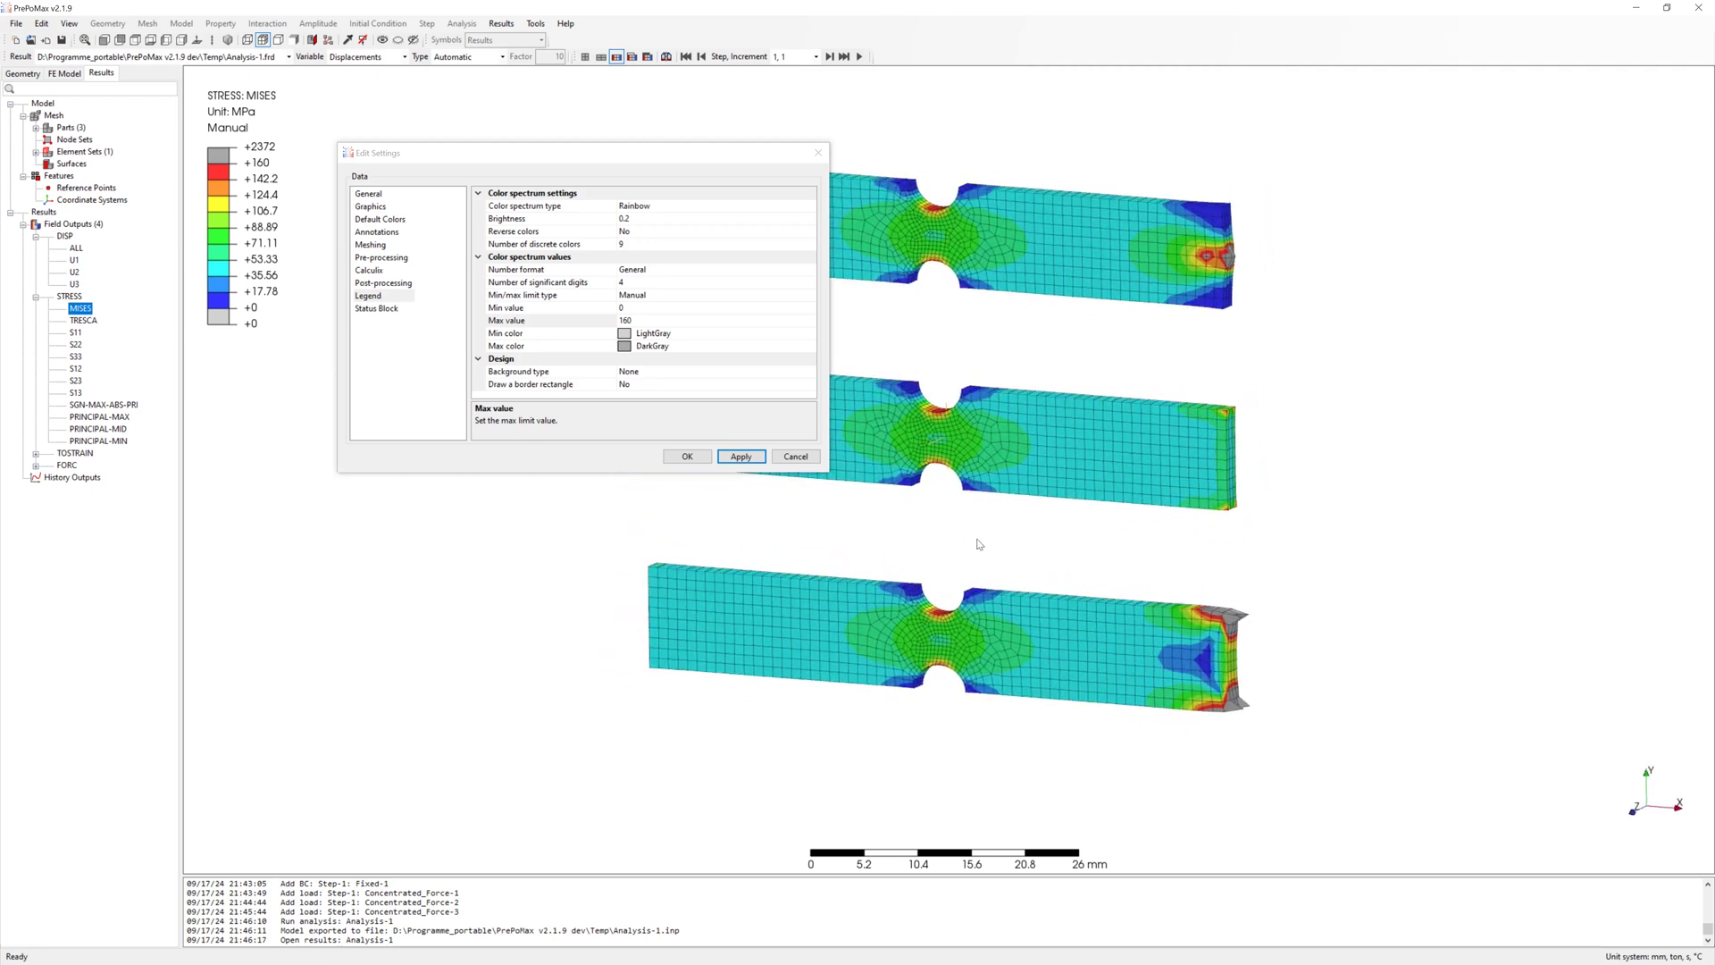
pyautogui.click(695, 457)
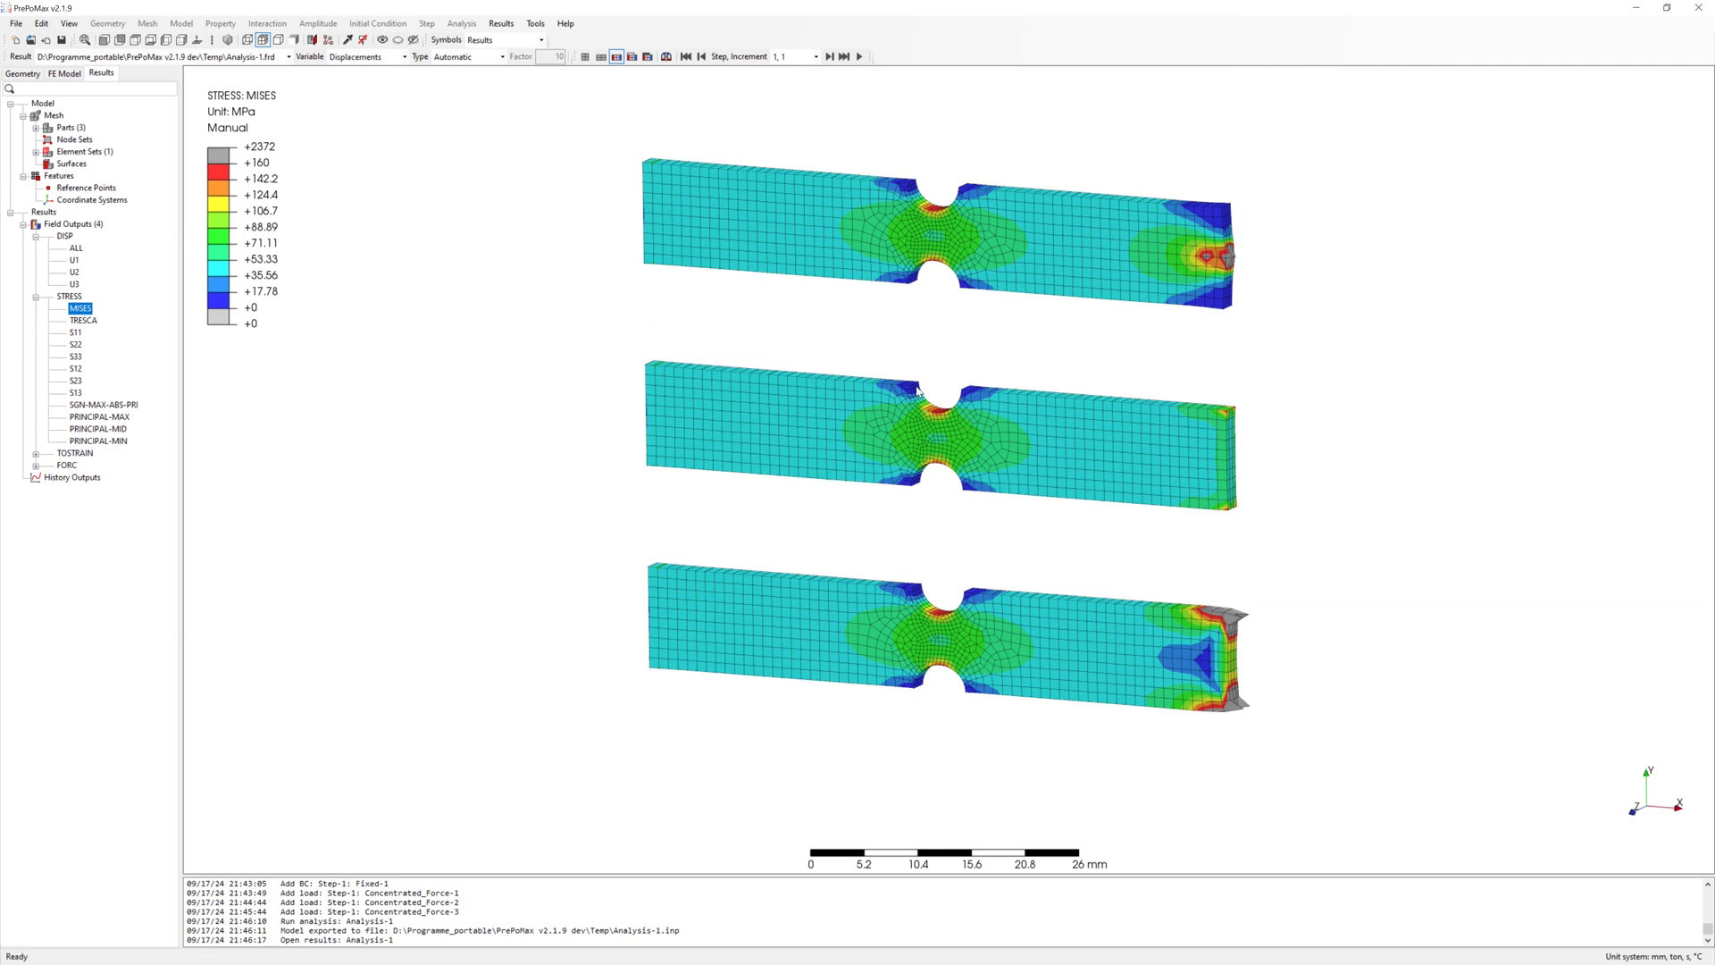
# - Query the maximum stress on each plate's upper notch surface and move the upper and middle plates' labels clear of the geometry
pyautogui.click(349, 40)
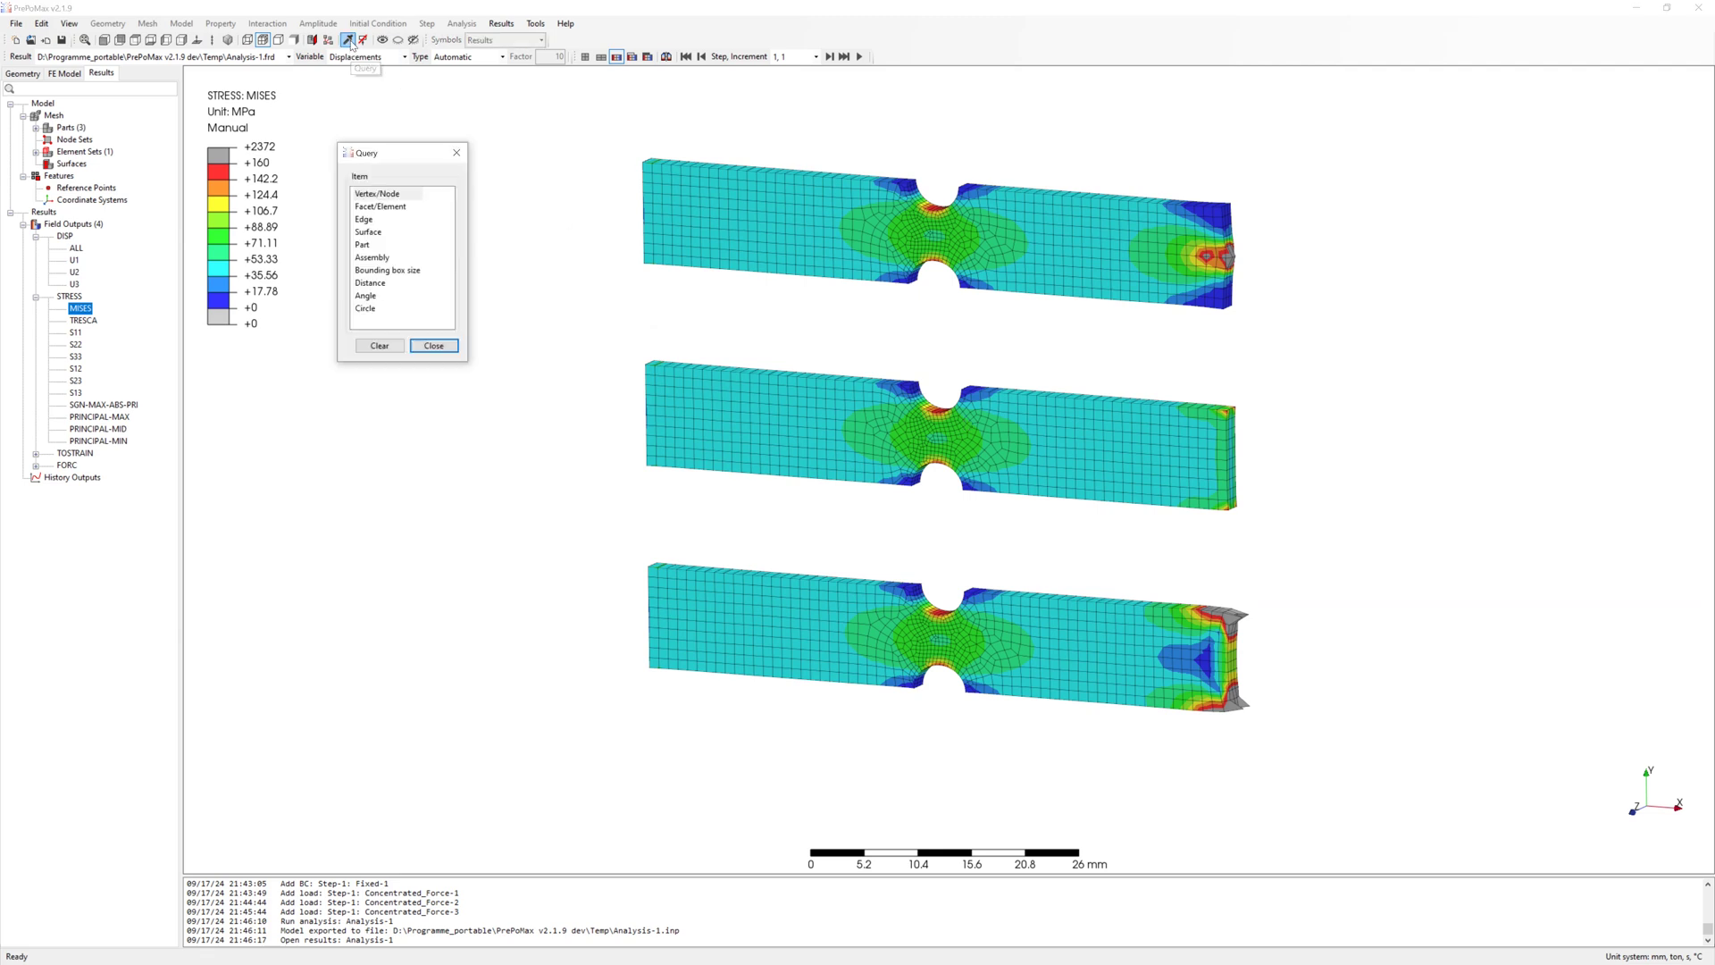
pyautogui.click(368, 231)
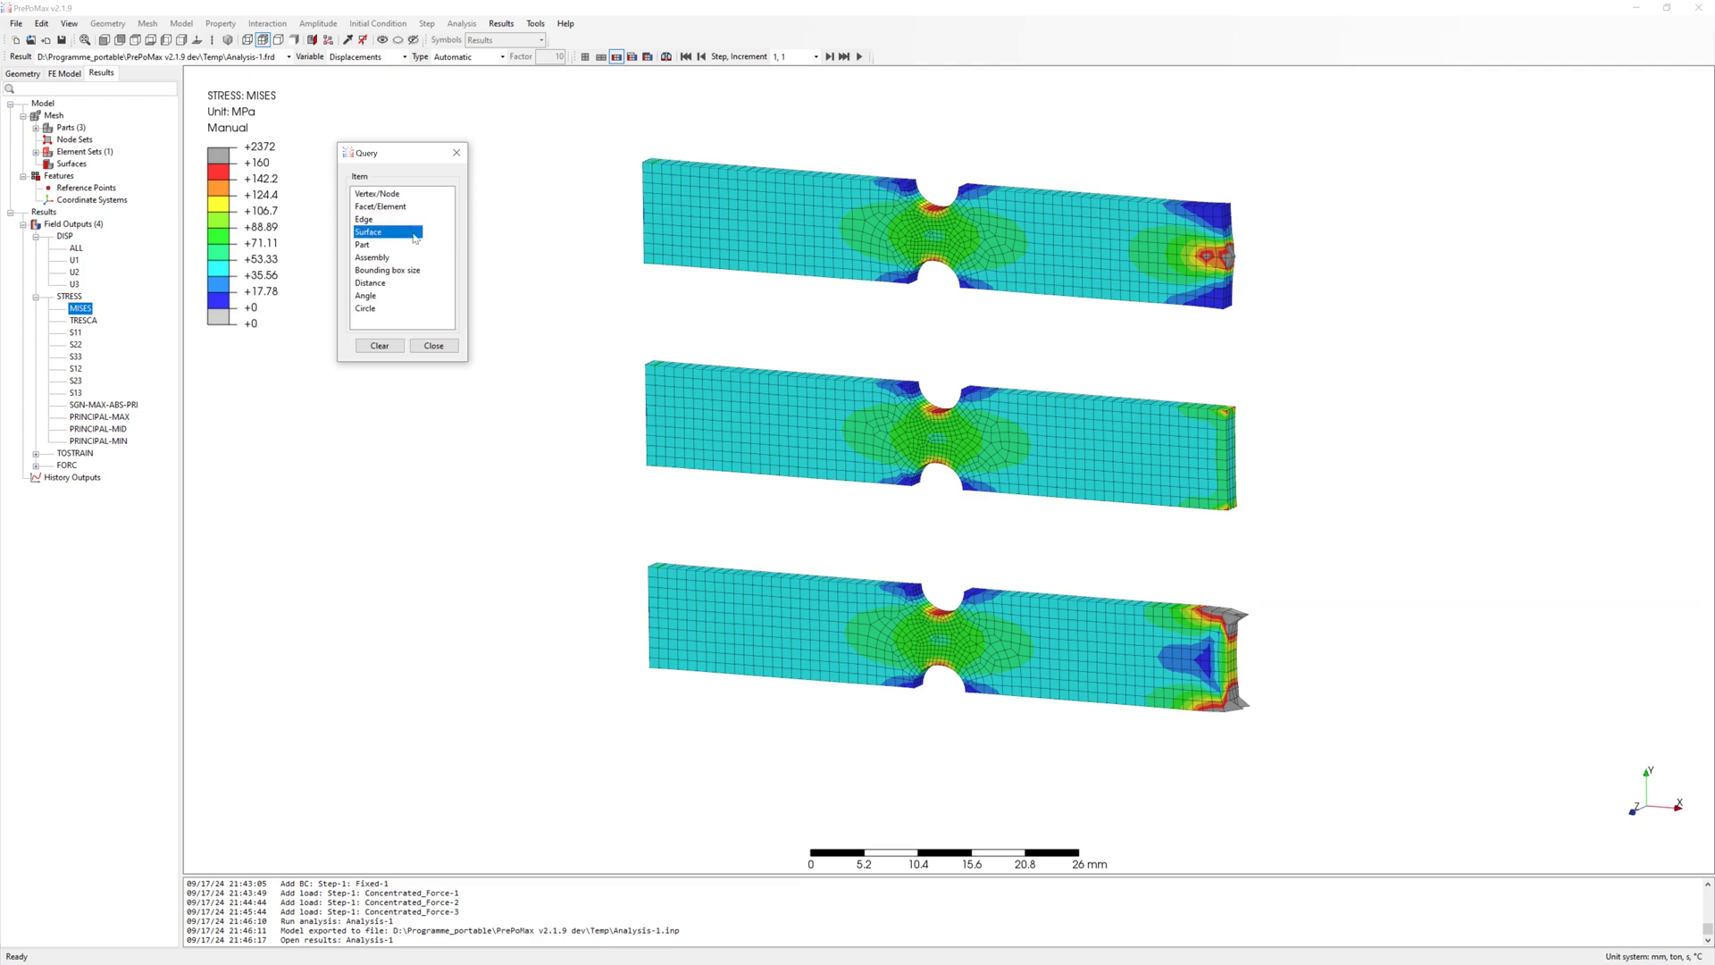
pyautogui.click(931, 211)
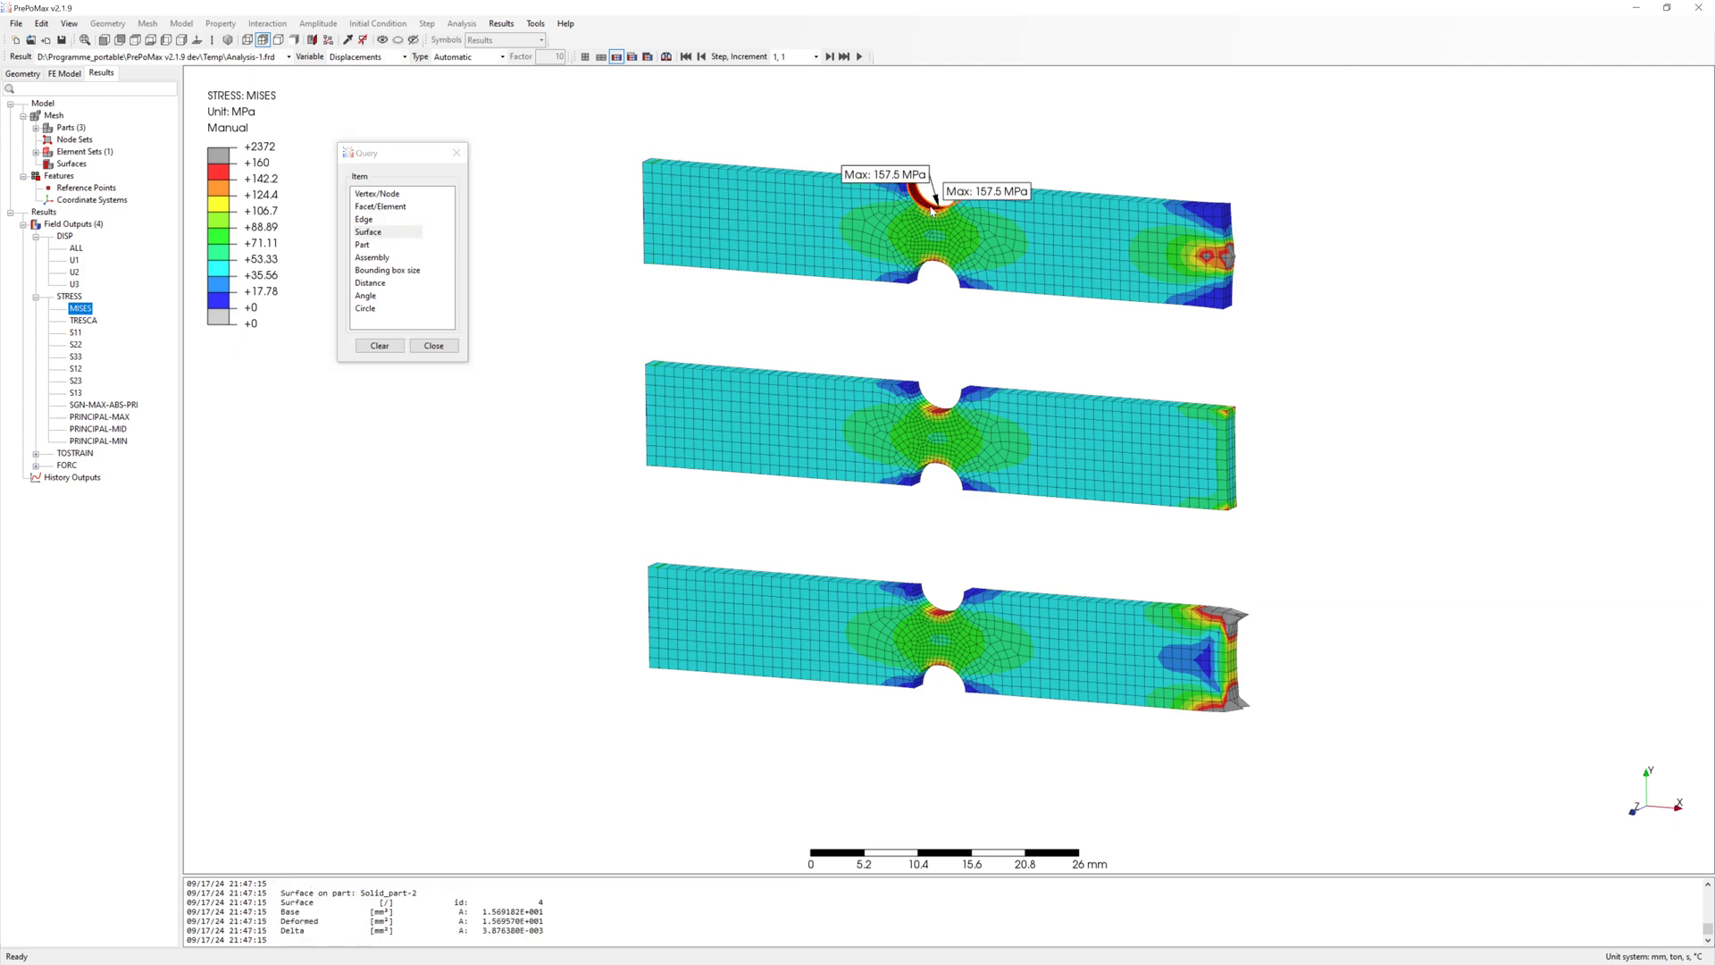
pyautogui.click(935, 608)
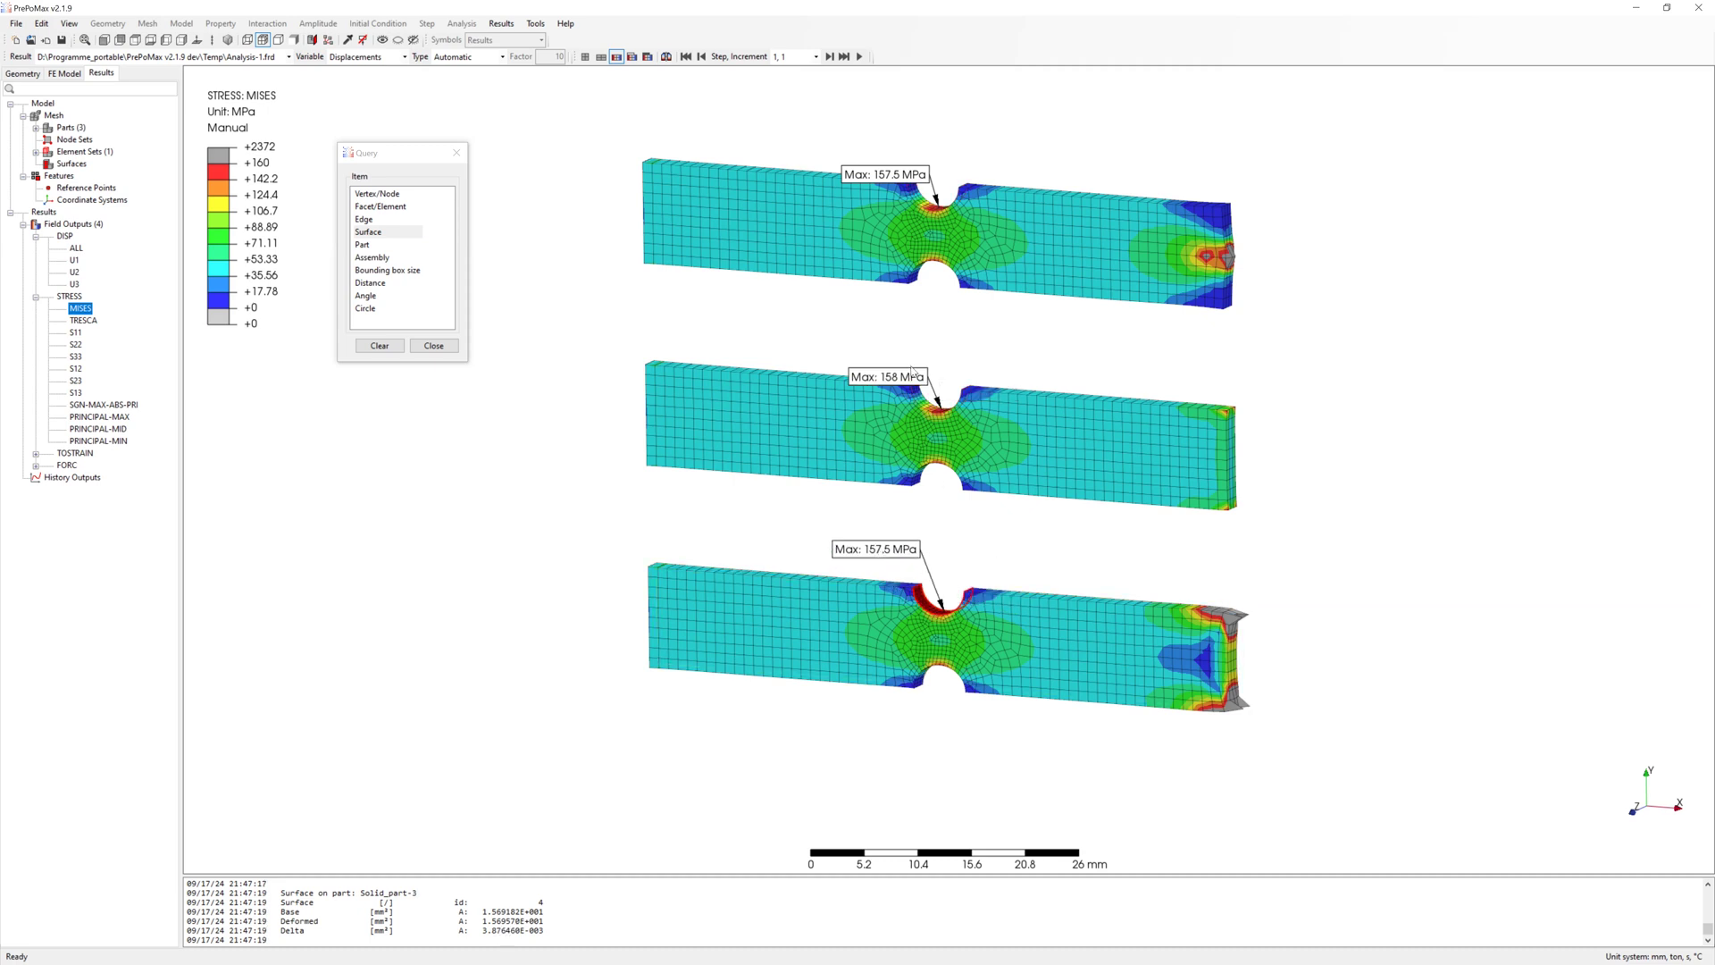
pyautogui.moveTo(888, 376); pyautogui.dragTo(877, 350)
pyautogui.moveTo(871, 185); pyautogui.dragTo(859, 152)
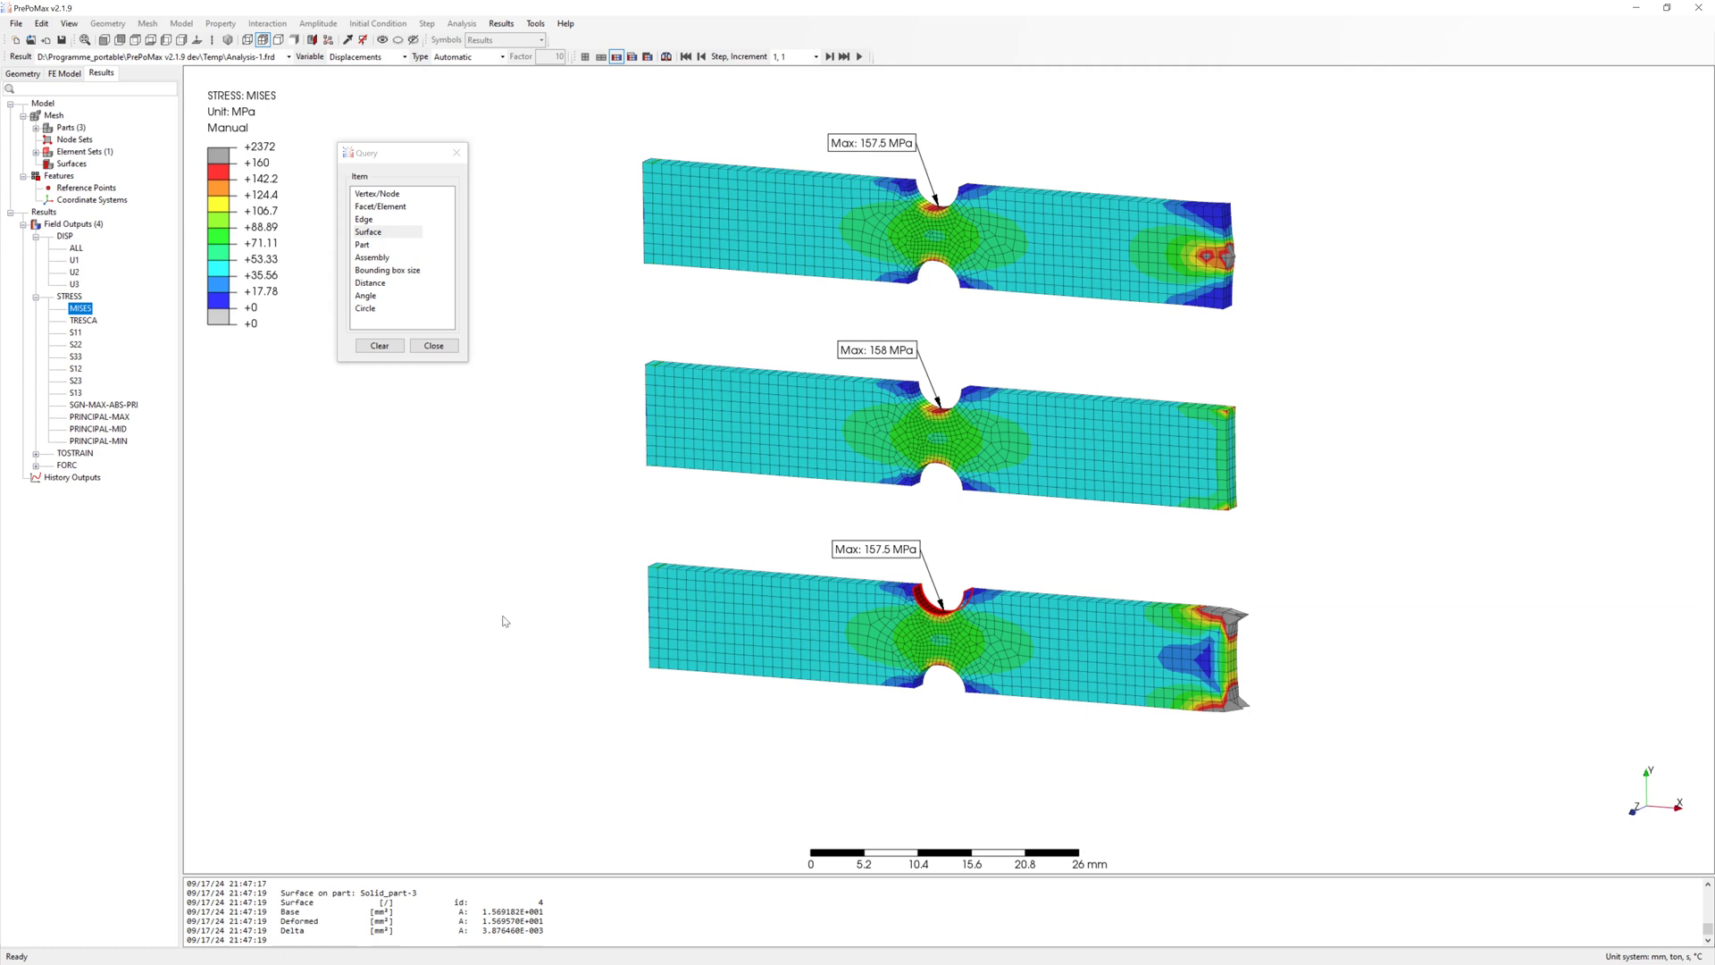